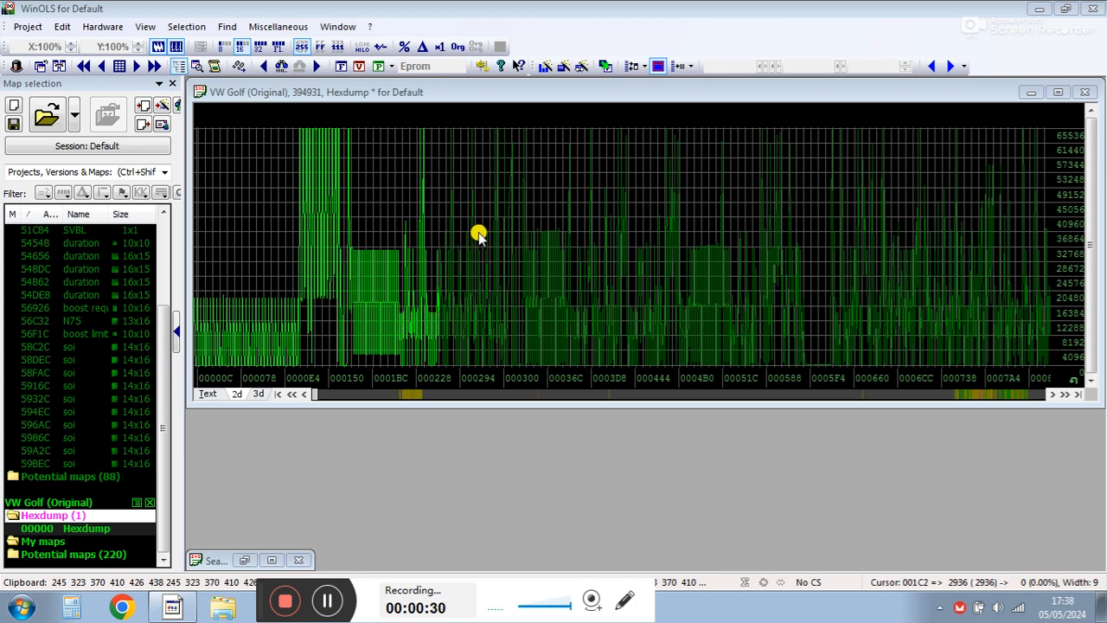
Step: Toggle the VW Golf hexdump between the HiLo and LoHi byte orders to compare how its curves look
click(363, 50)
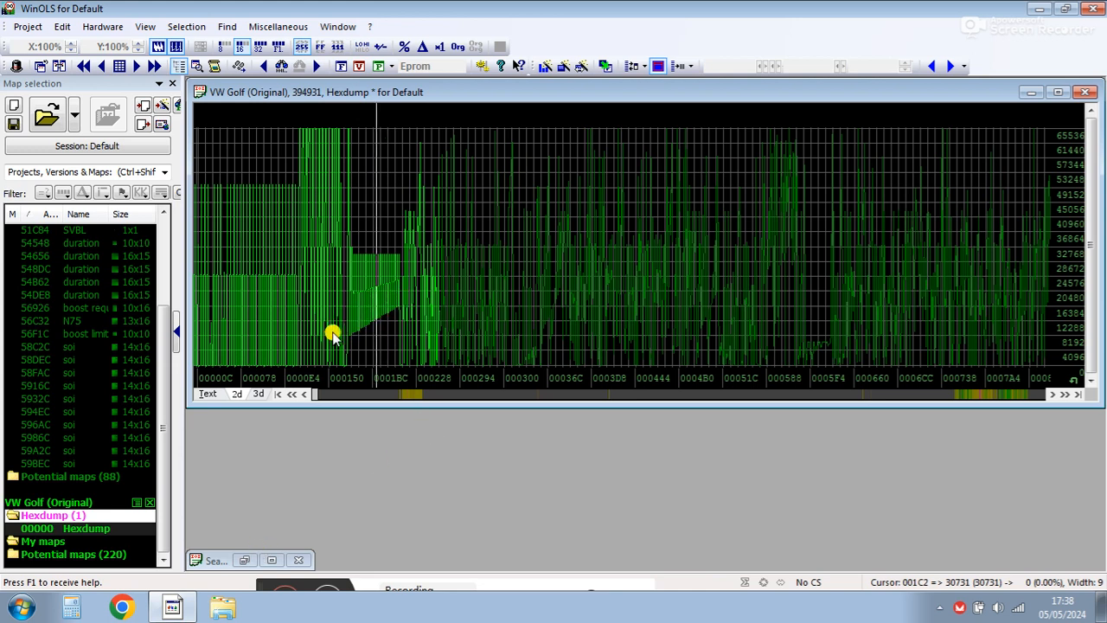
click(363, 47)
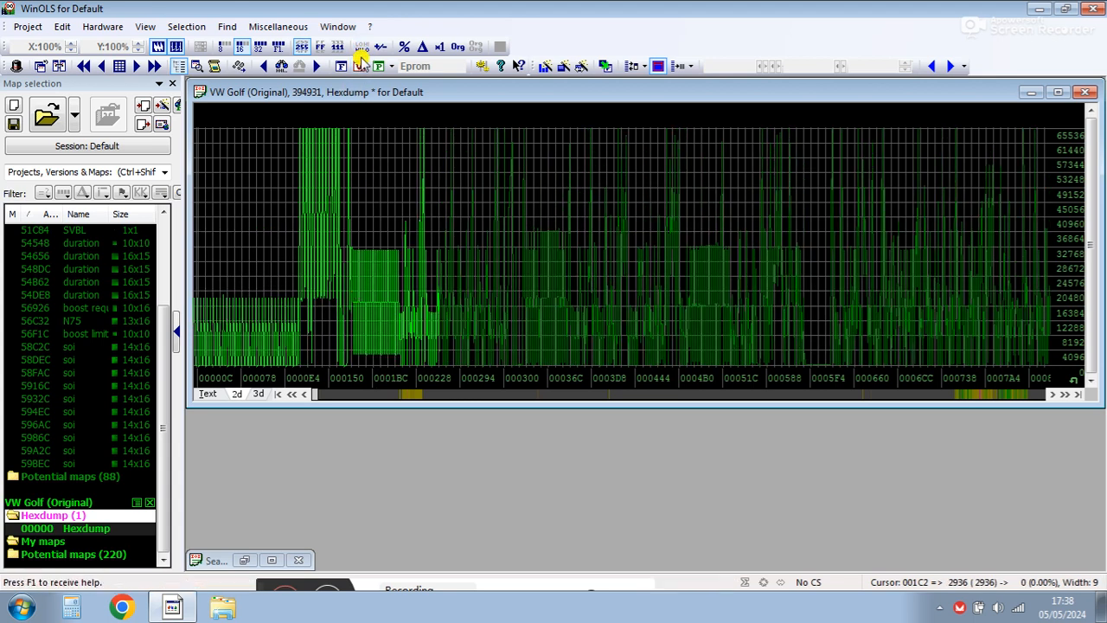
click(363, 46)
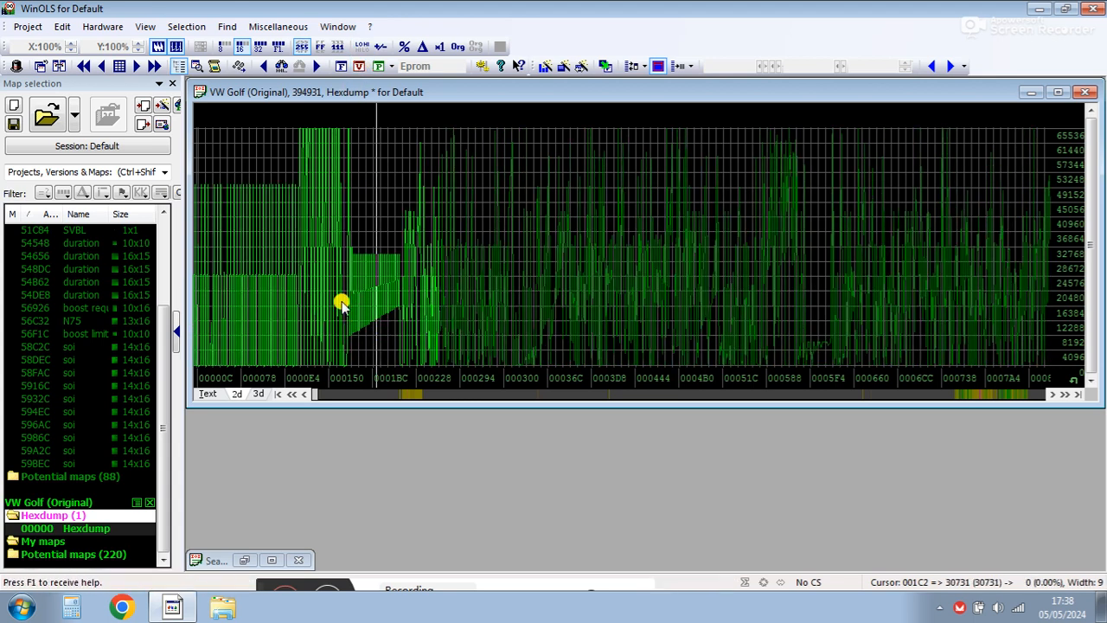
Step: Restore the minimised Seat Toledo hexdump window and place it over the lower part of the VW Golf window
double_click(238, 561)
drag(488, 494, 481, 292)
click(452, 391)
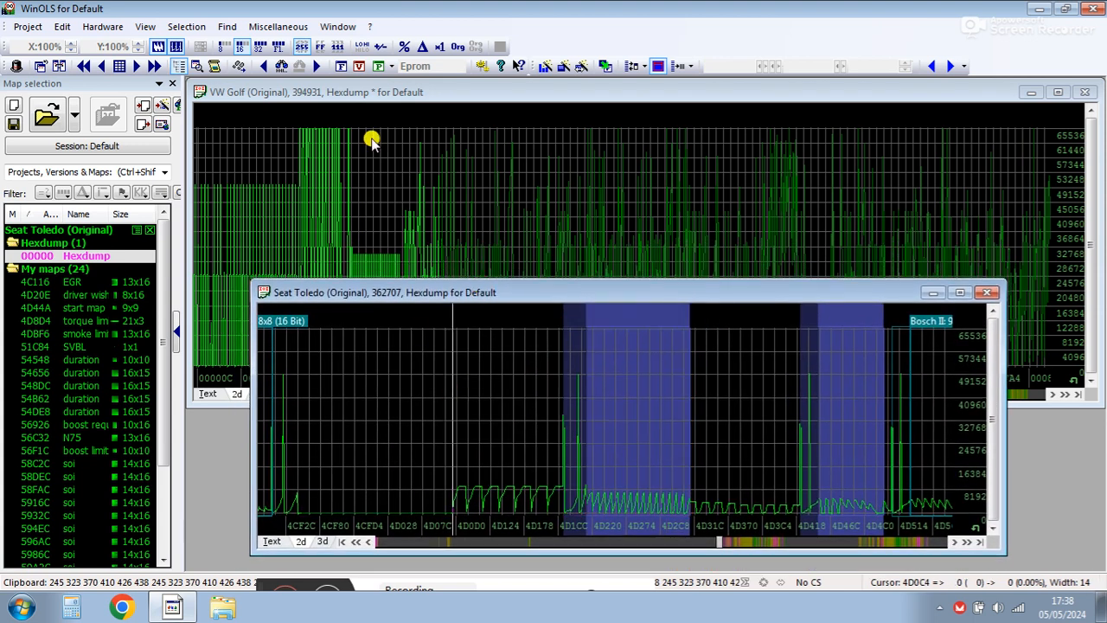
Step: Show the VW Golf hexdump's map area around address 1C5594 and set its byte order to HiLo
click(395, 154)
click(362, 48)
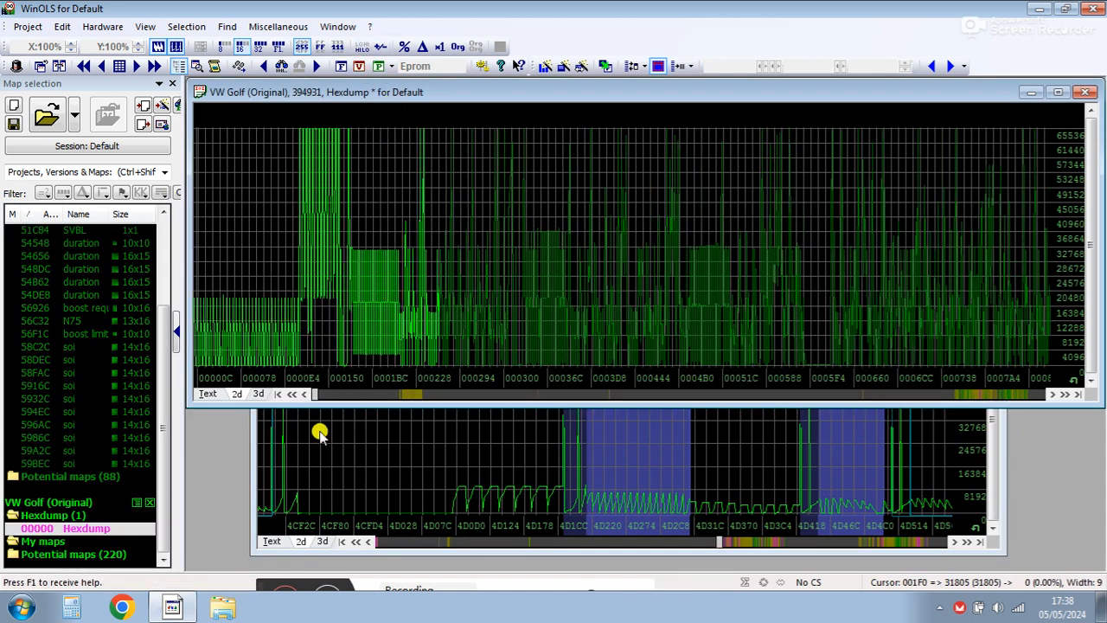
click(361, 49)
drag(321, 394, 987, 395)
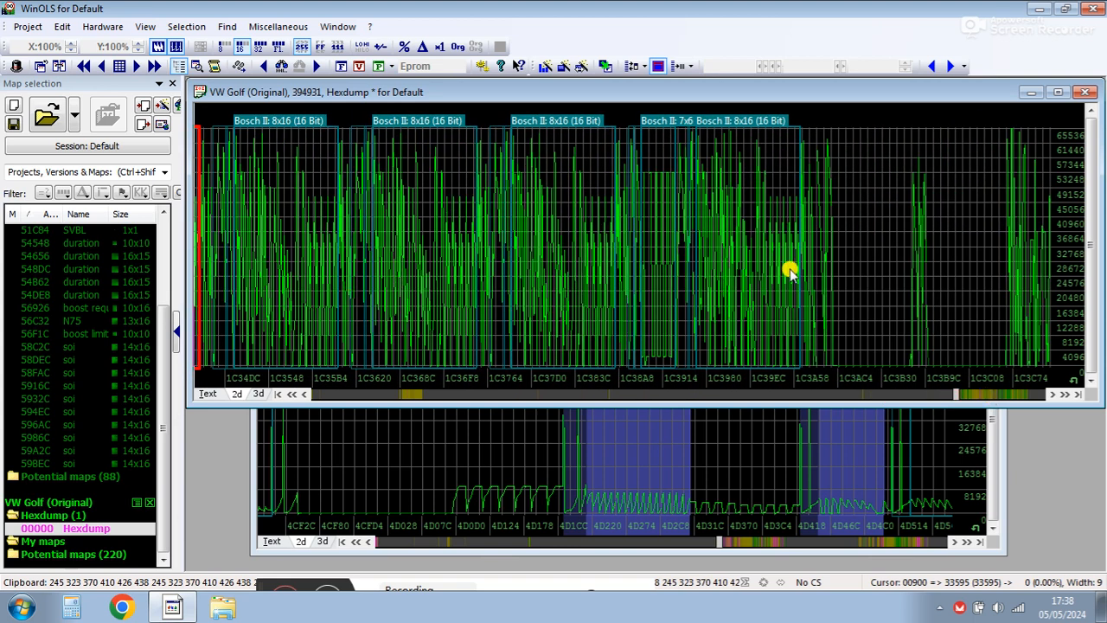
click(1006, 390)
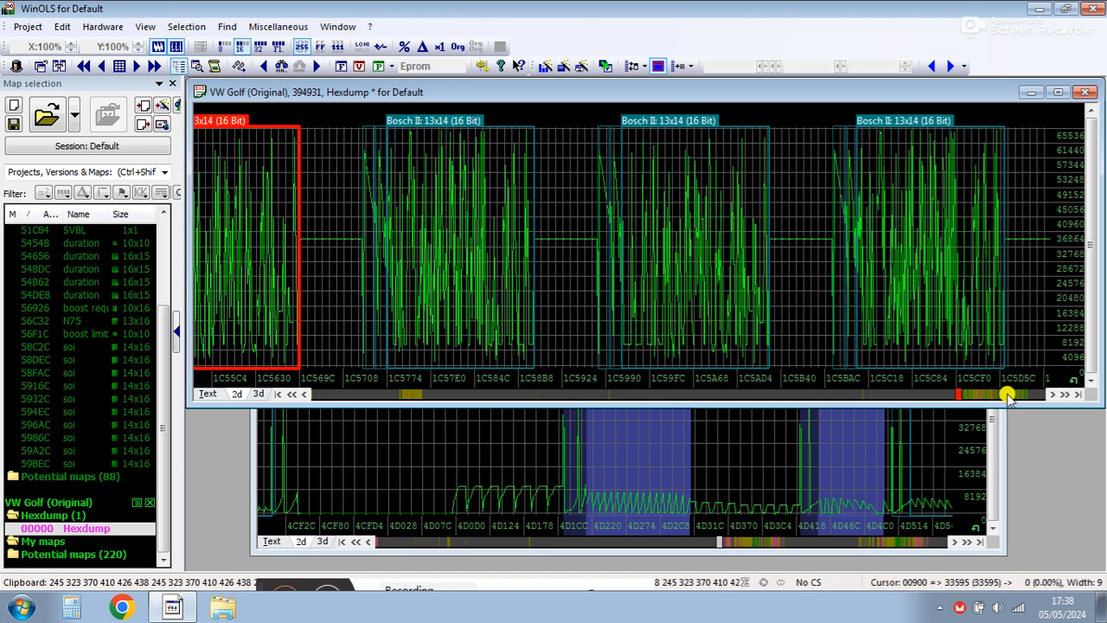
click(362, 47)
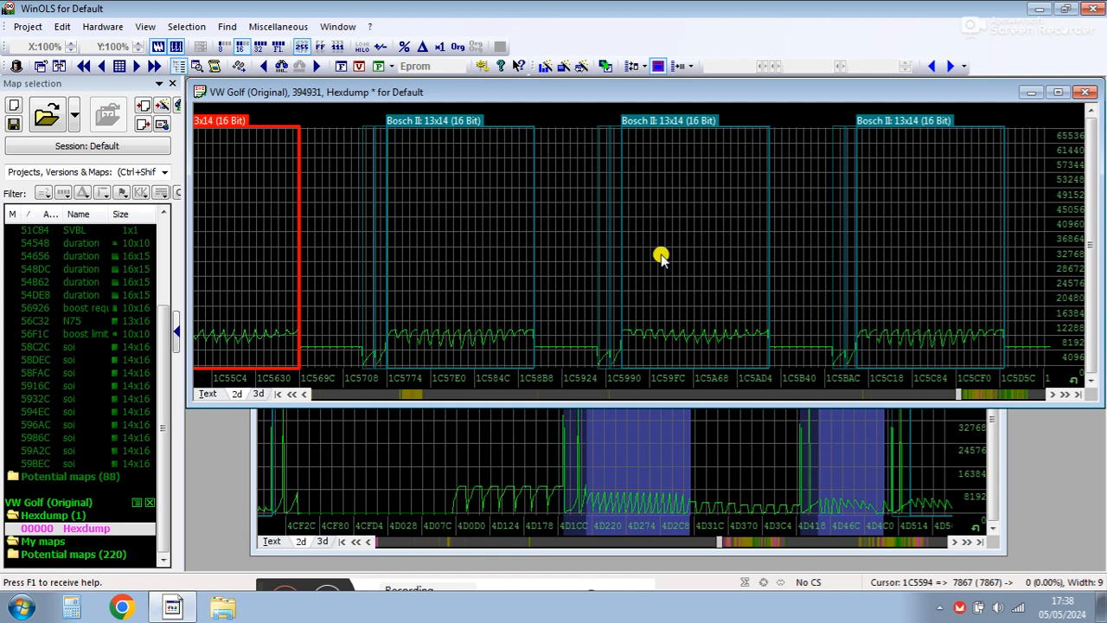
Step: Examine the potential maps throughout the VW Golf hexdump's map area, using the Seat Toledo curves as reference
click(993, 397)
click(994, 397)
click(994, 398)
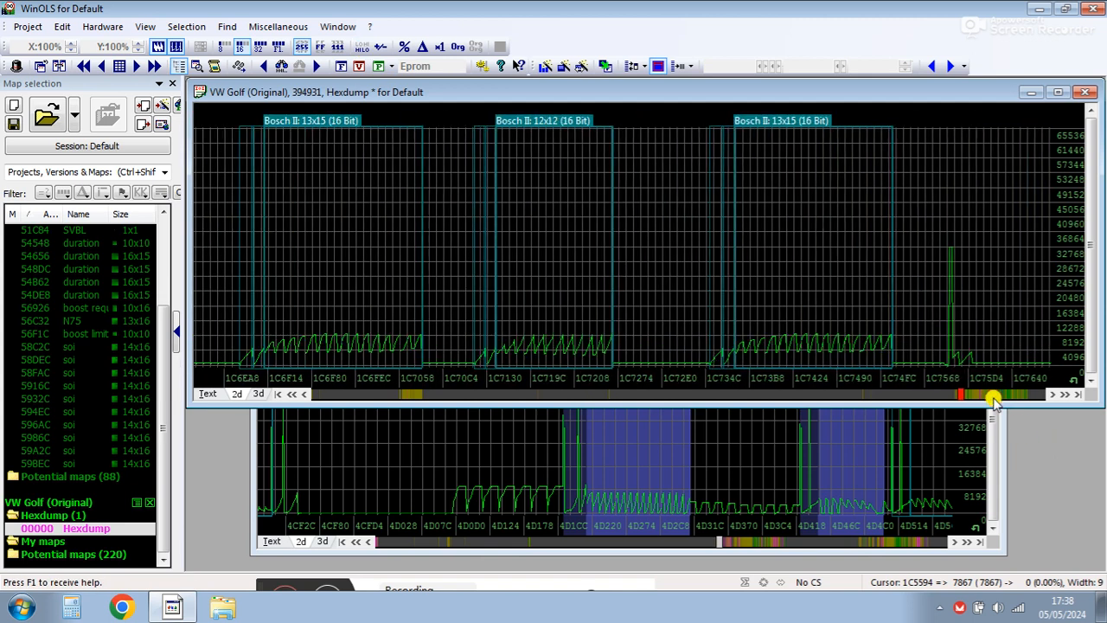
click(993, 397)
click(470, 465)
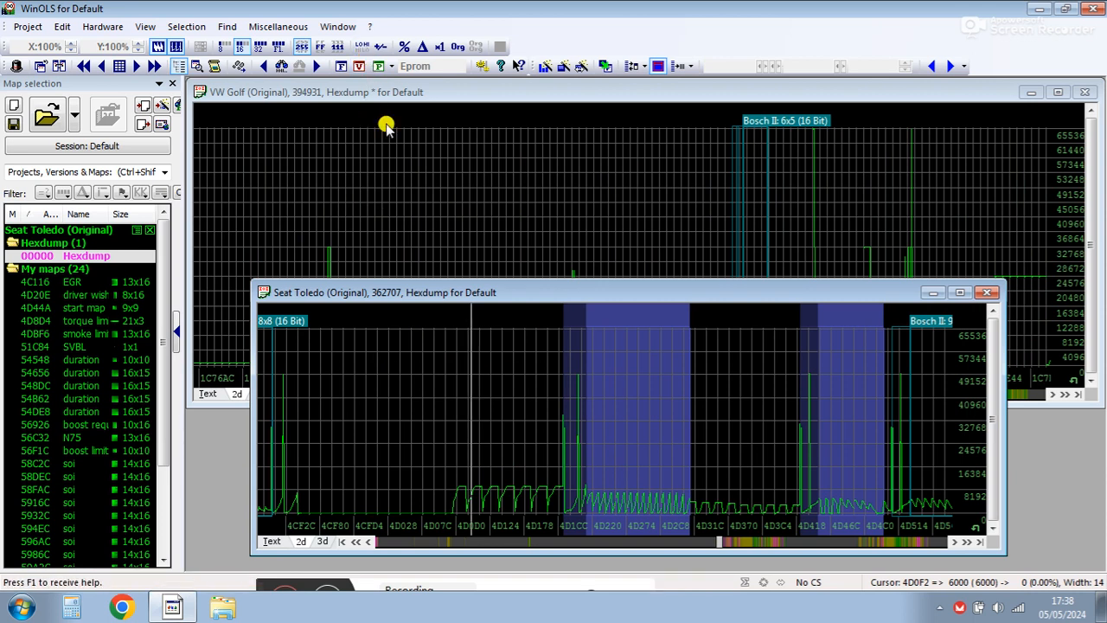
click(396, 167)
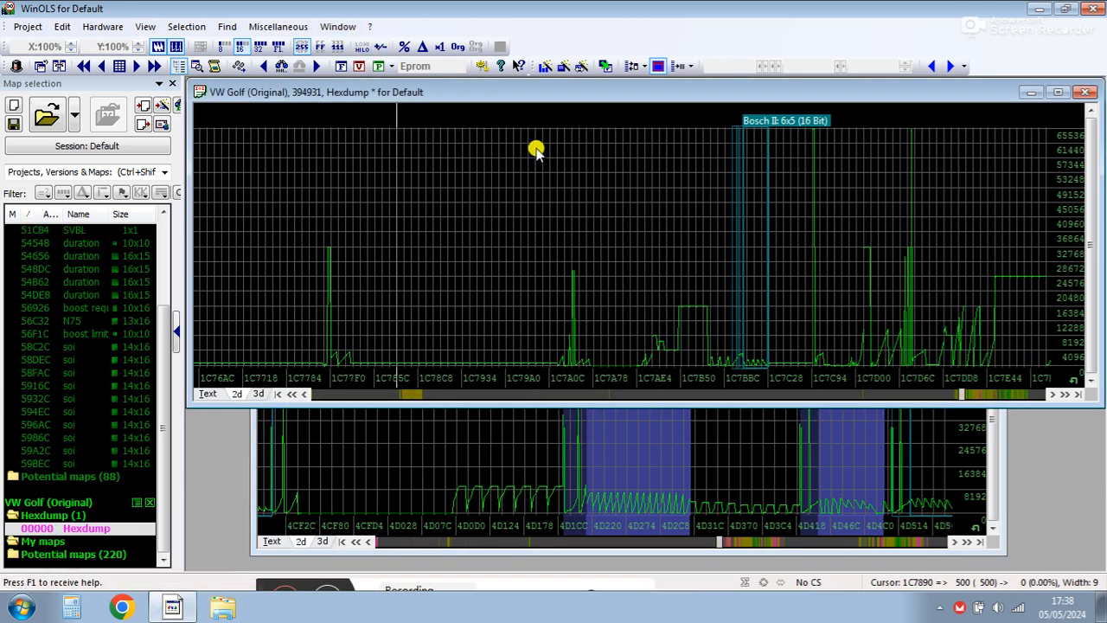
scroll(961, 395, left, 10)
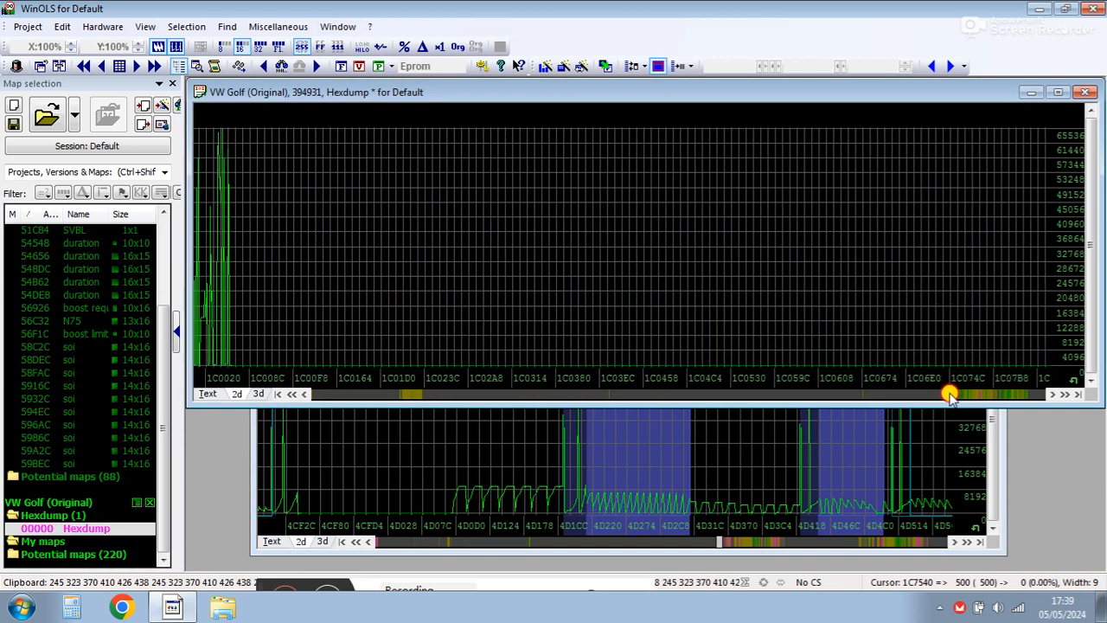
scroll(963, 395, right, 5)
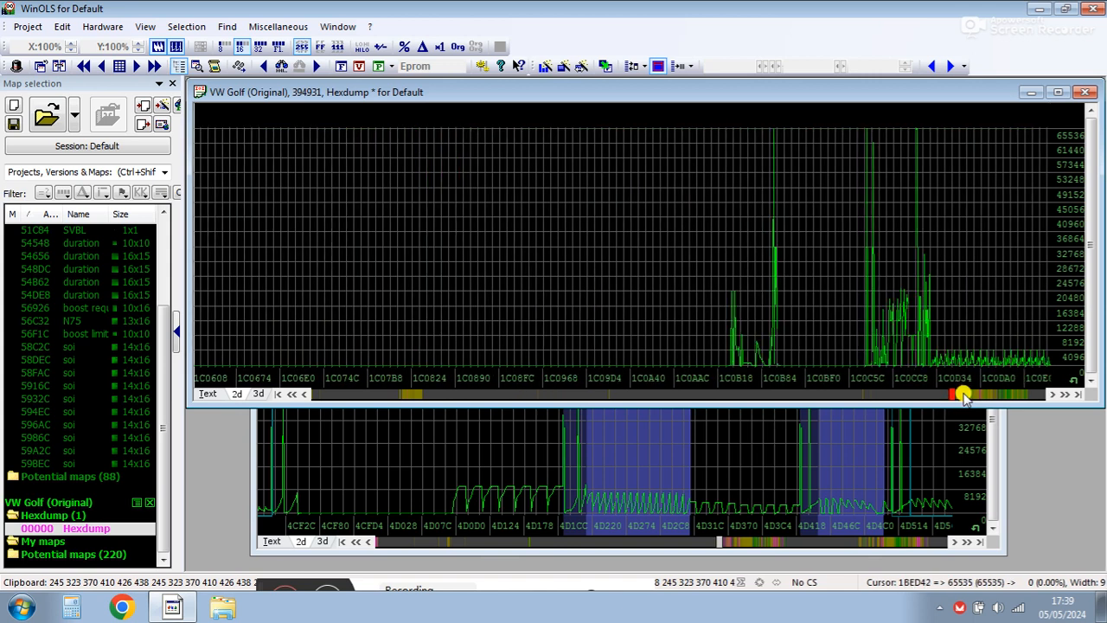
scroll(963, 395, right, 4)
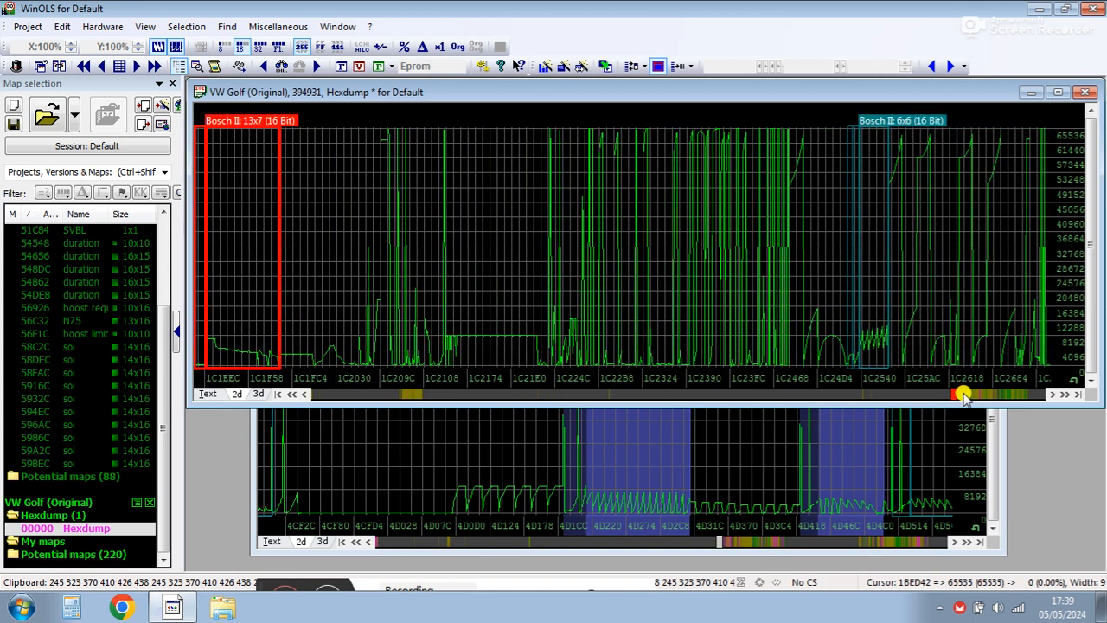
scroll(998, 402, right, 2)
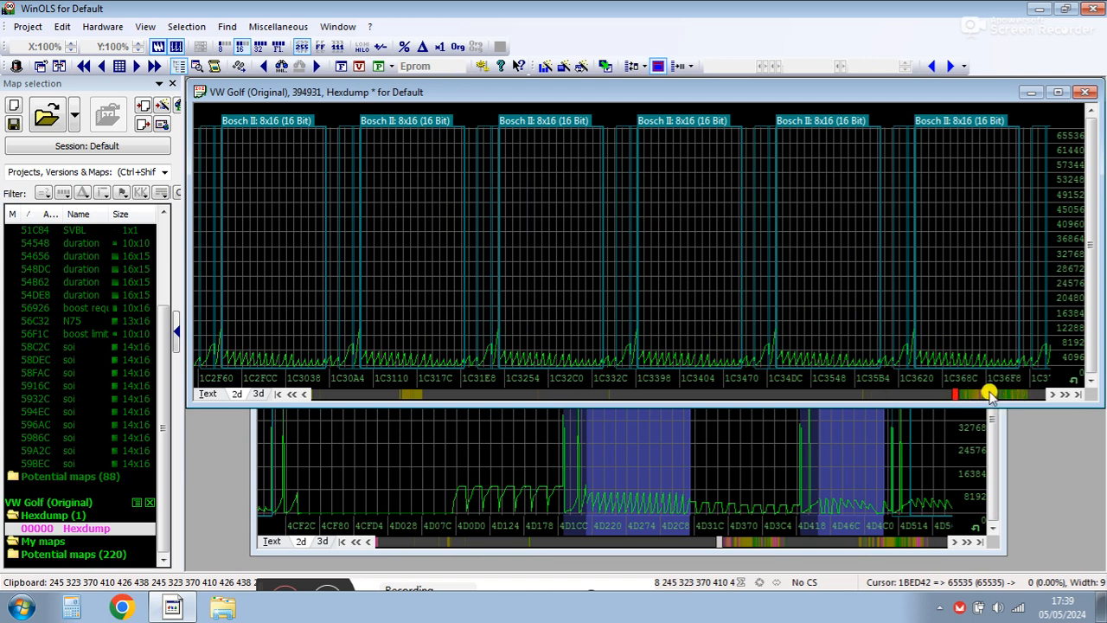
scroll(989, 394, right, 5)
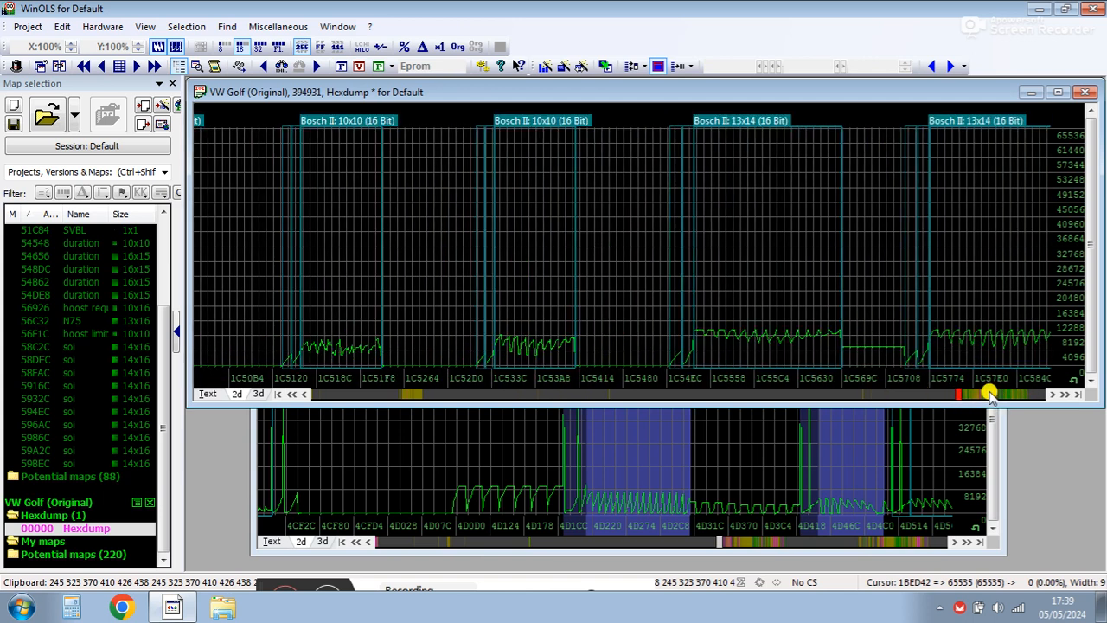
Step: Look through the start of the VW Golf map area for the first 8x16 map in the series, near 1C2E1C
click(928, 394)
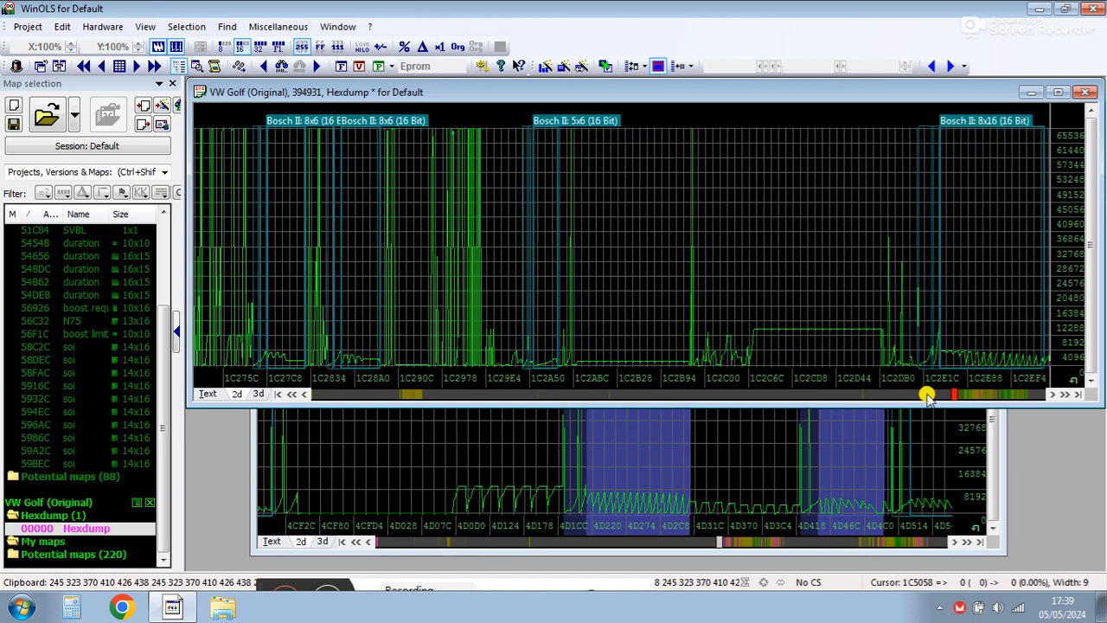
click(928, 395)
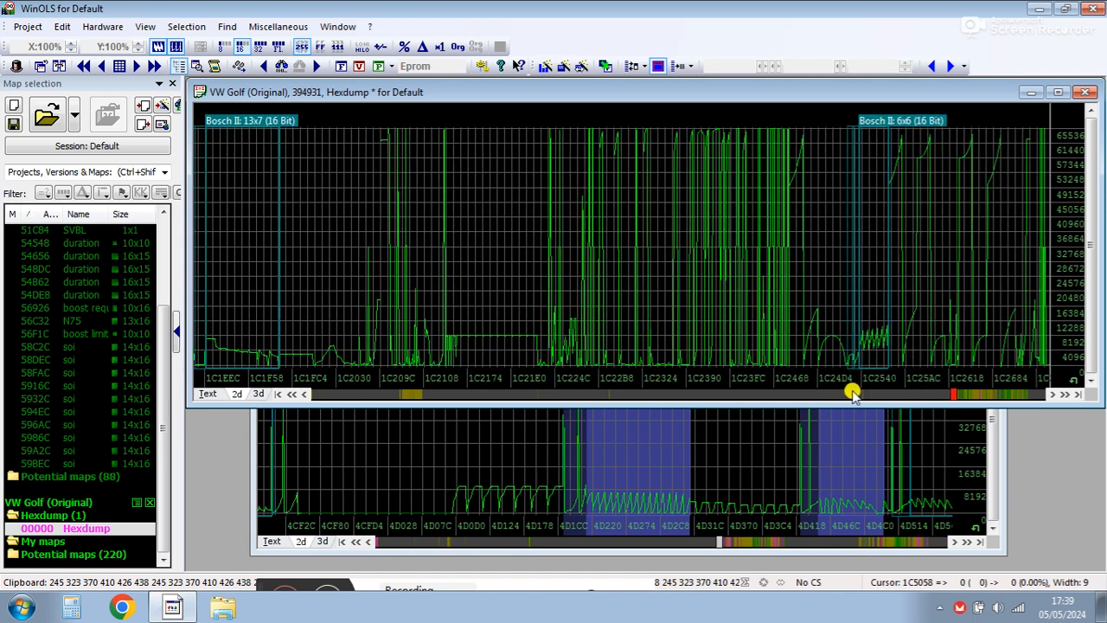
click(902, 395)
click(902, 394)
click(902, 394)
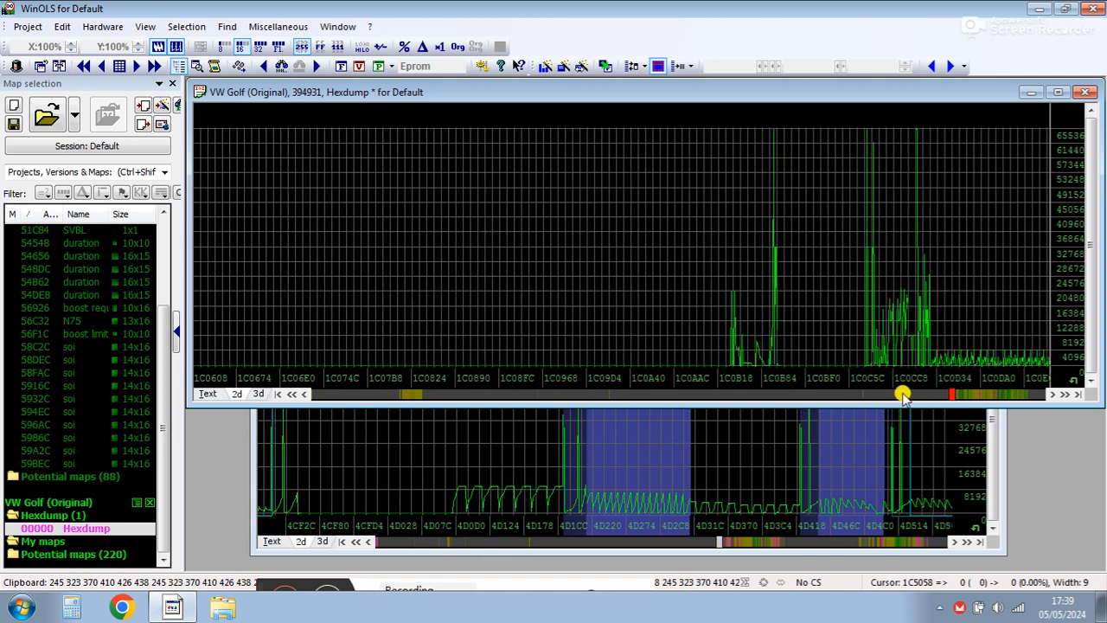
click(989, 394)
click(989, 394)
click(989, 394)
click(989, 394)
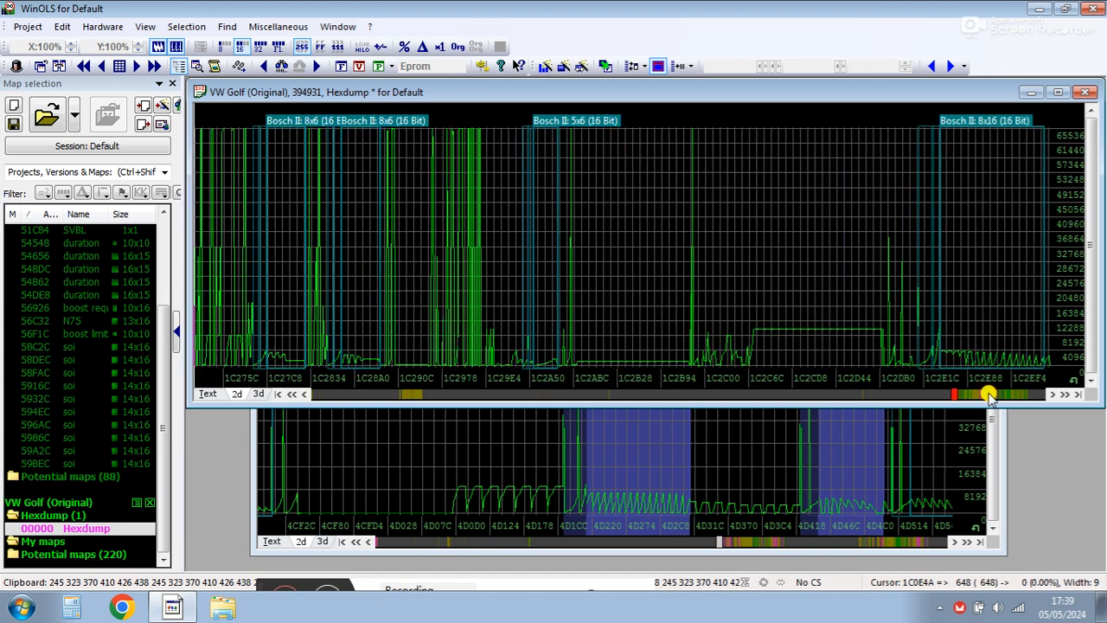
click(1060, 395)
drag(1060, 394, 1060, 394)
Step: Examine the Seat Toledo hexdump curves beyond the start map, up to about address 4F68C
click(528, 450)
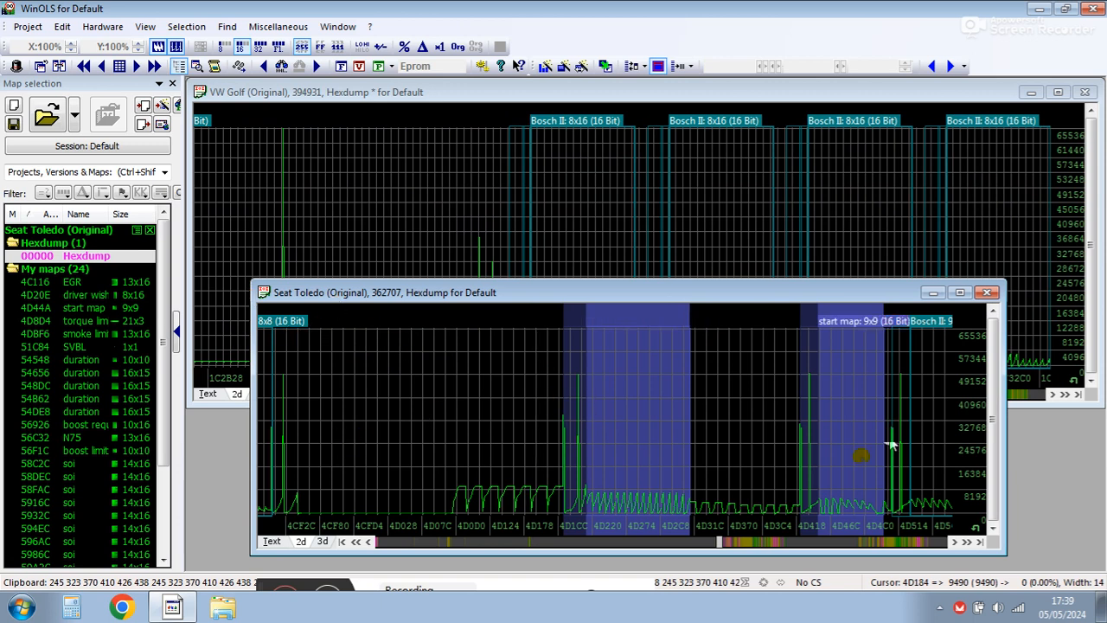
click(839, 542)
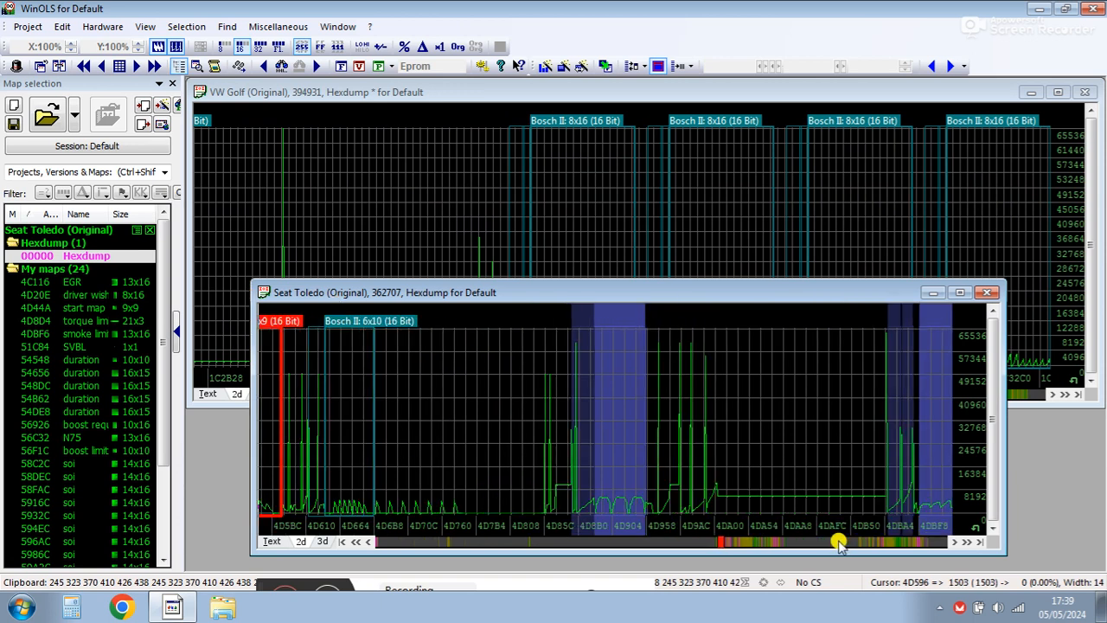
click(839, 542)
click(839, 542)
click(839, 543)
click(840, 542)
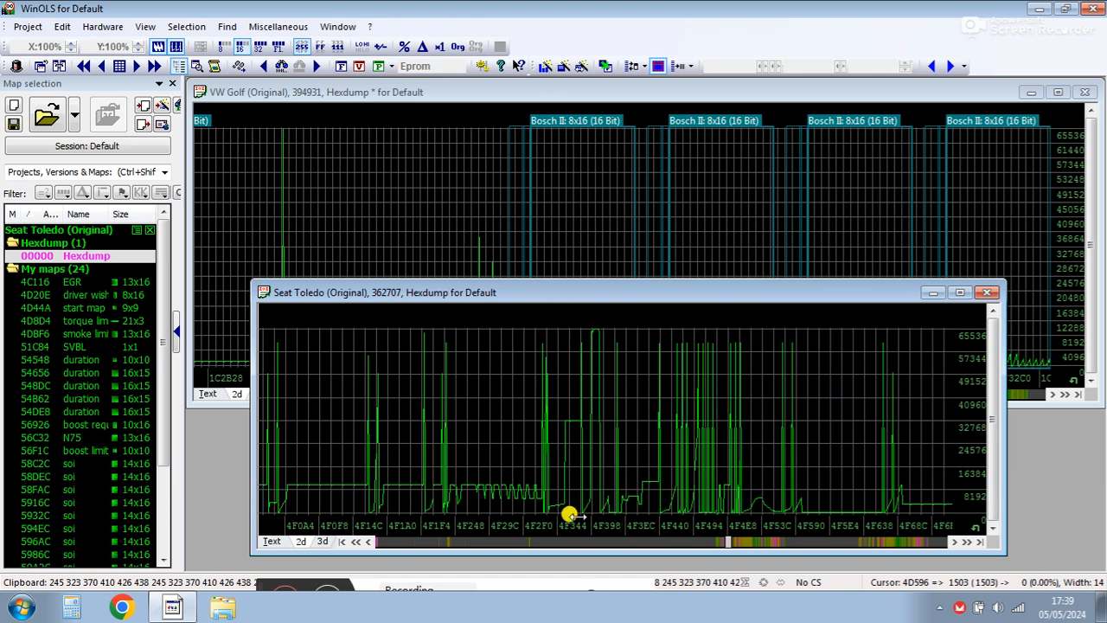
Step: Widen the Seat Toledo hexdump window to match the width of the VW Golf window
drag(248, 453, 183, 453)
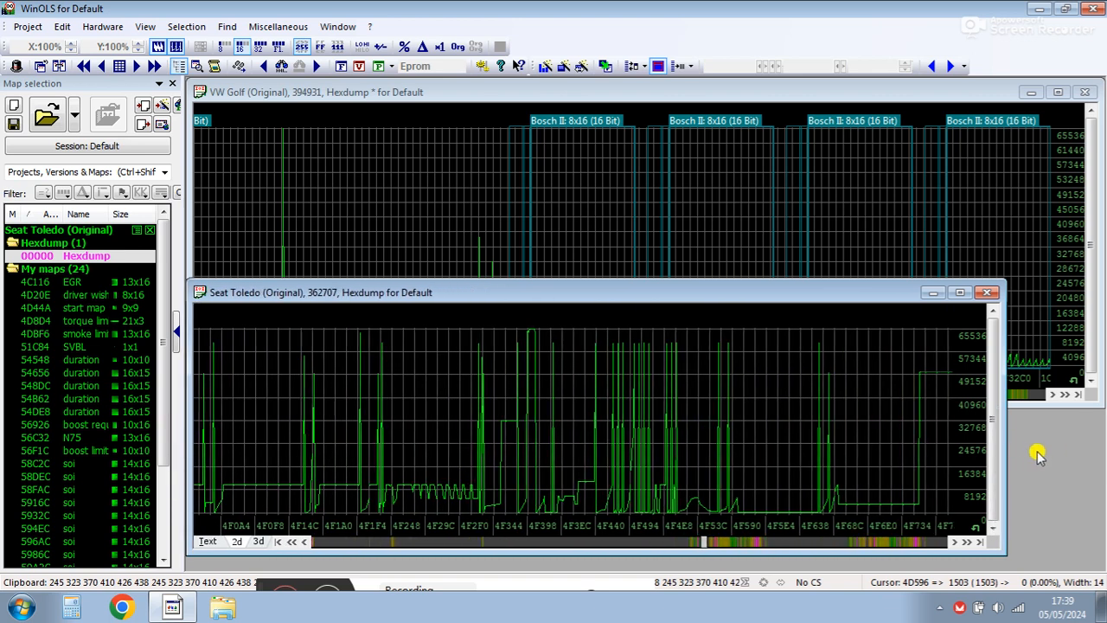
drag(1004, 450, 1097, 444)
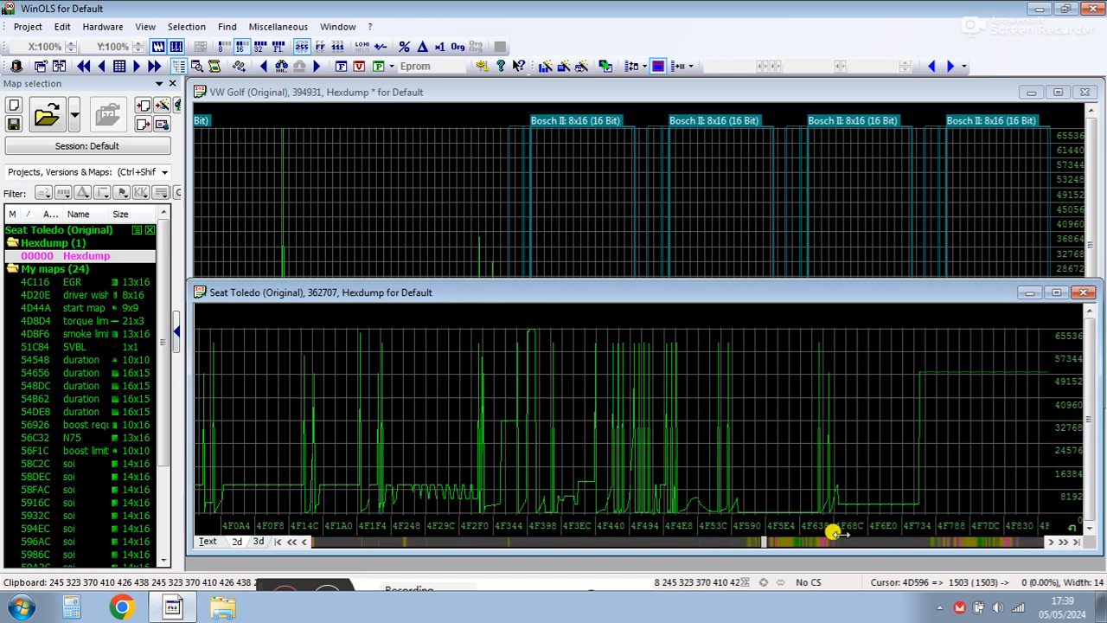
mouse_move(822, 544)
mouse_down()
mouse_move(822, 558)
mouse_move(741, 557)
mouse_up()
Step: Locate and select the 8x16 driver wish map in the Seat Toledo hexdump
click(776, 556)
click(775, 557)
click(776, 556)
click(687, 465)
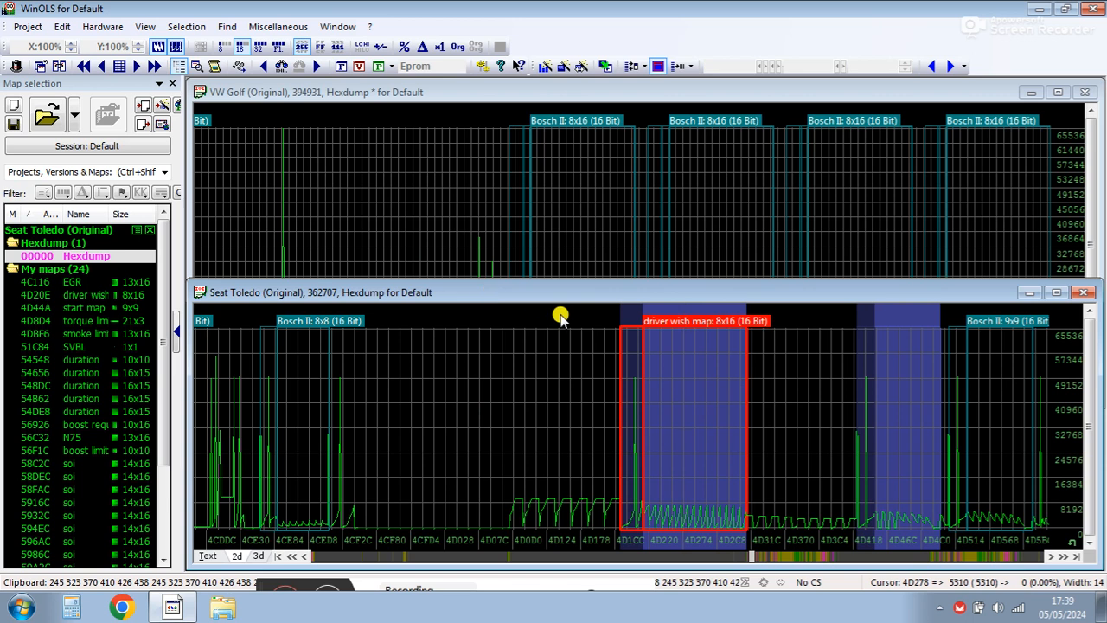
Step: Open the VW Golf's first 8x16 map, at 1C2E40, and place its table window higher in the workspace
click(402, 217)
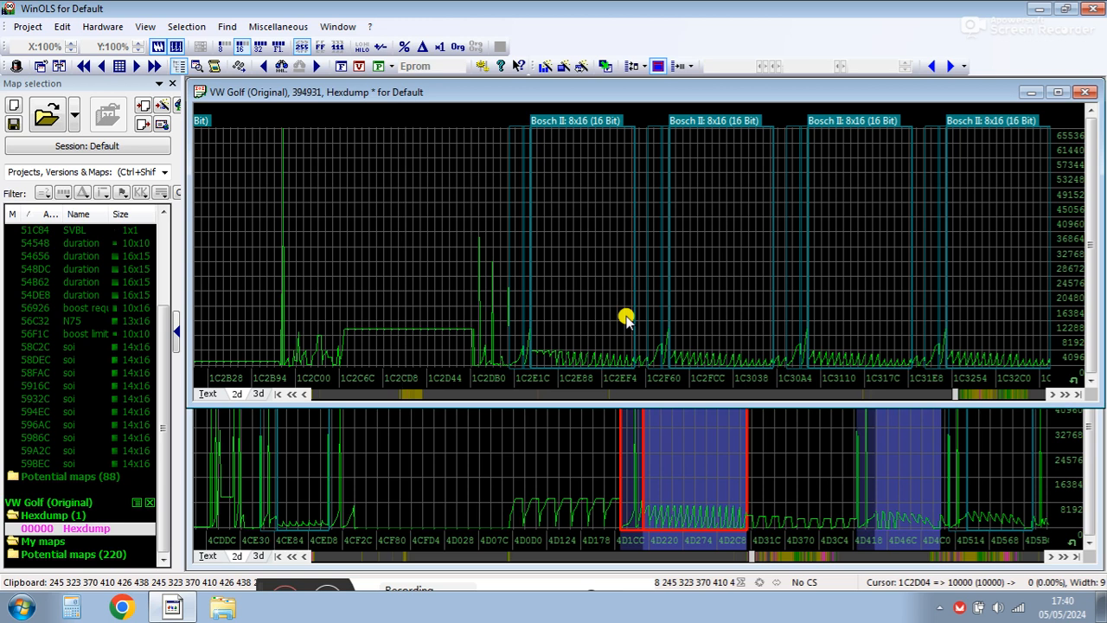
click(595, 275)
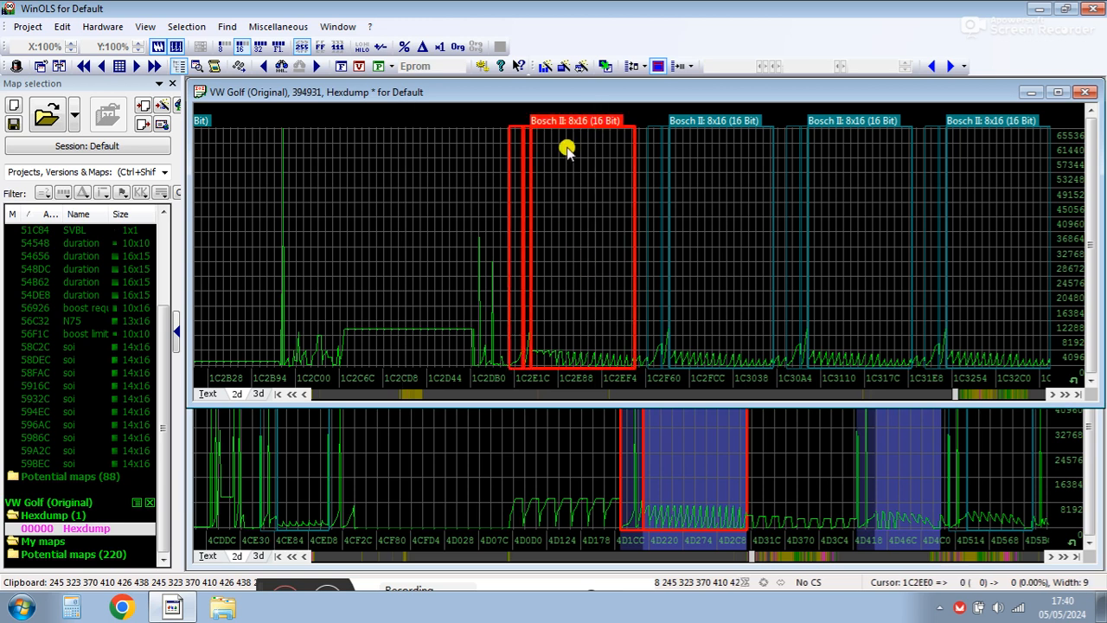
double_click(569, 122)
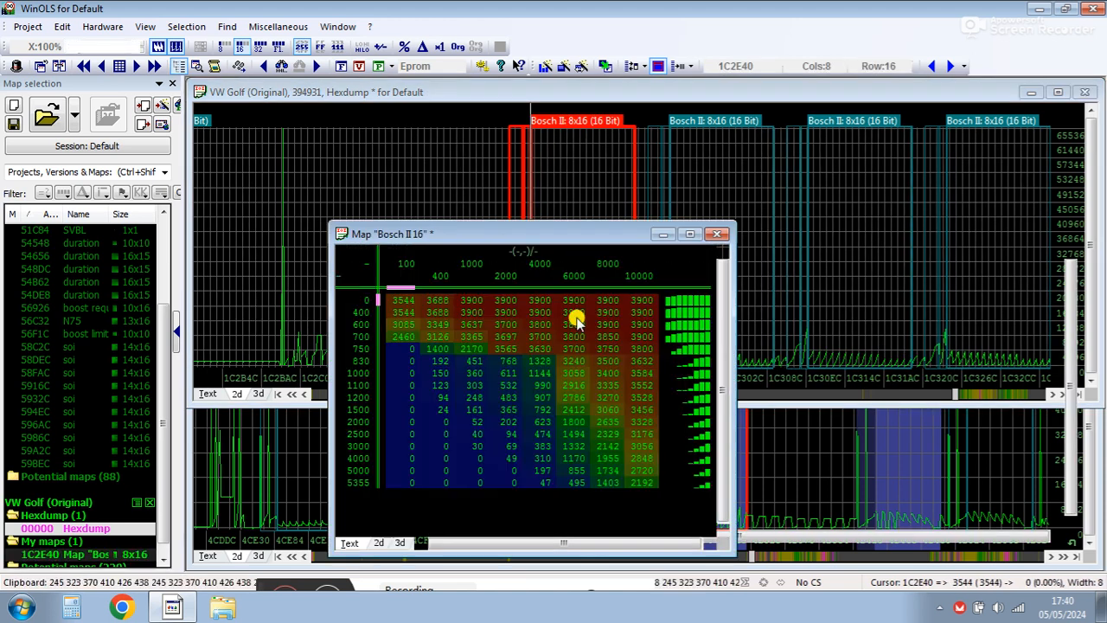
drag(551, 231, 544, 132)
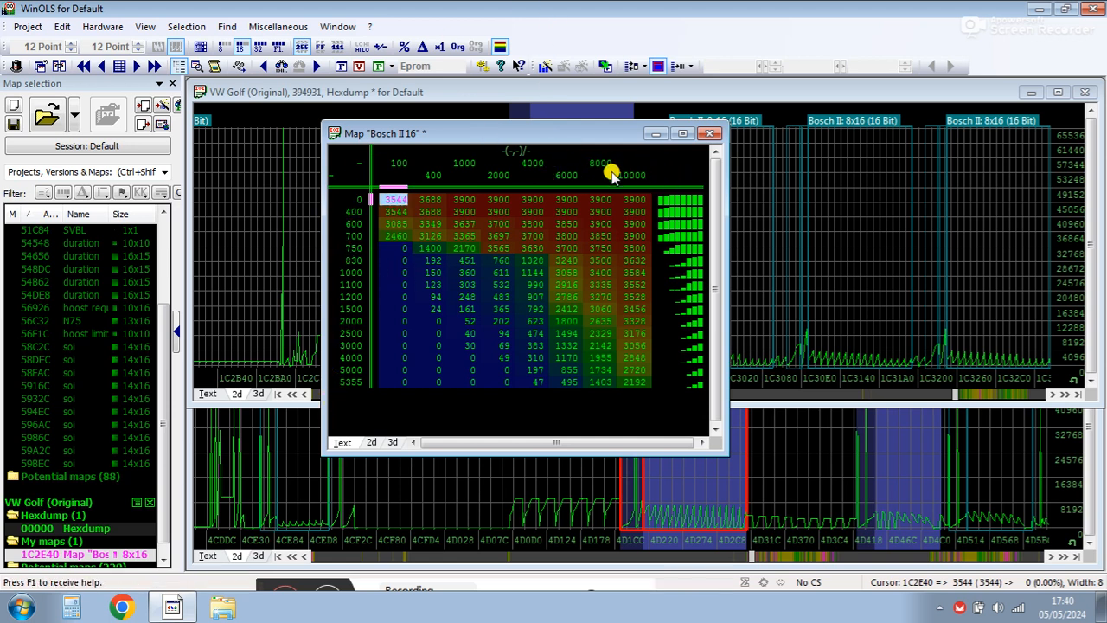
Step: Open the Seat Toledo driver wish map and compare its table with the VW Golf's 8x16 map
double_click(690, 471)
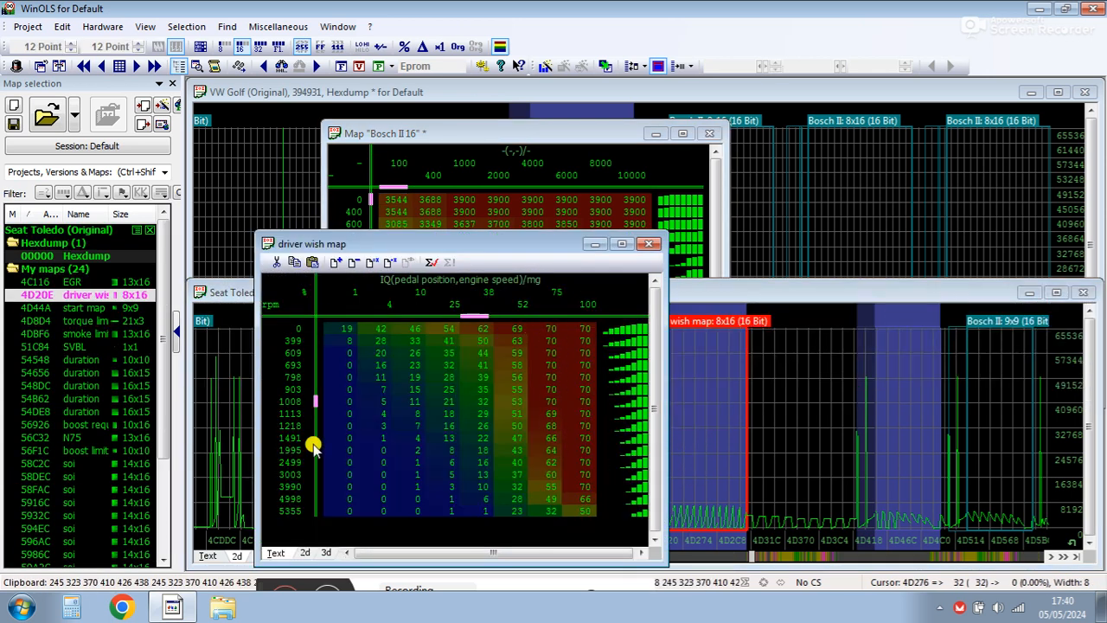
click(531, 220)
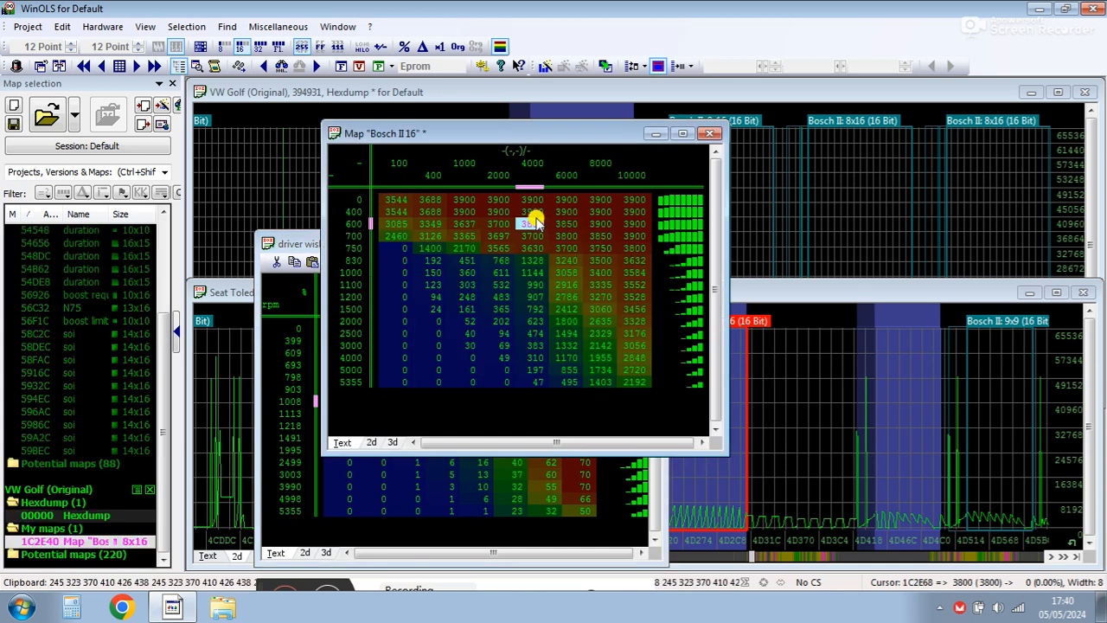
click(479, 488)
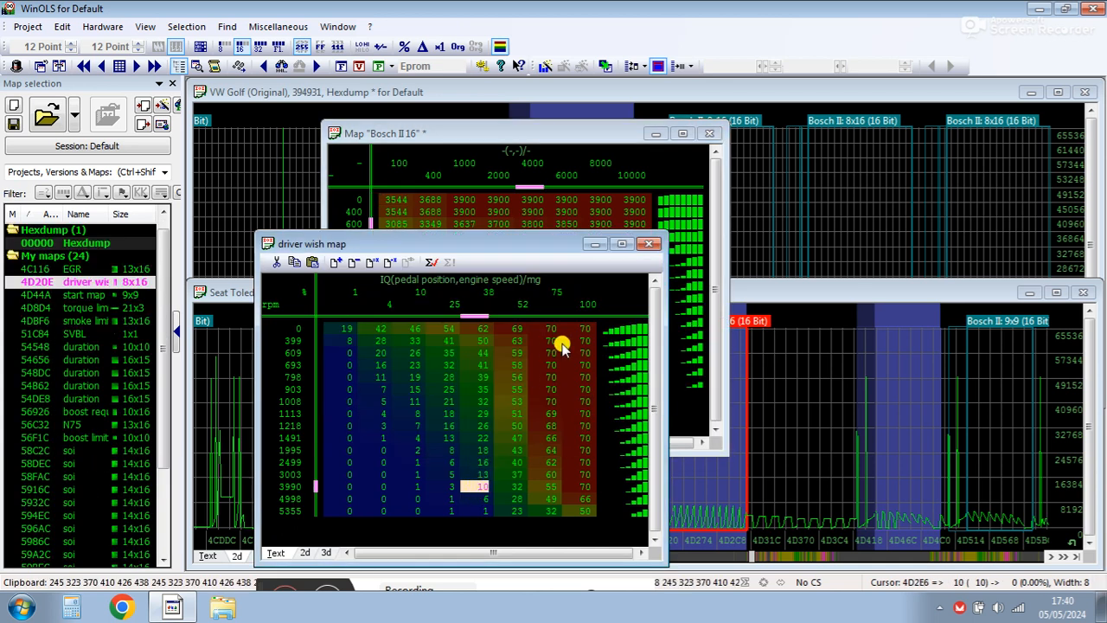
Step: Name the VW Golf's 8x16 map at 1C2E40 "driver wish" in its map properties
click(642, 199)
double_click(496, 303)
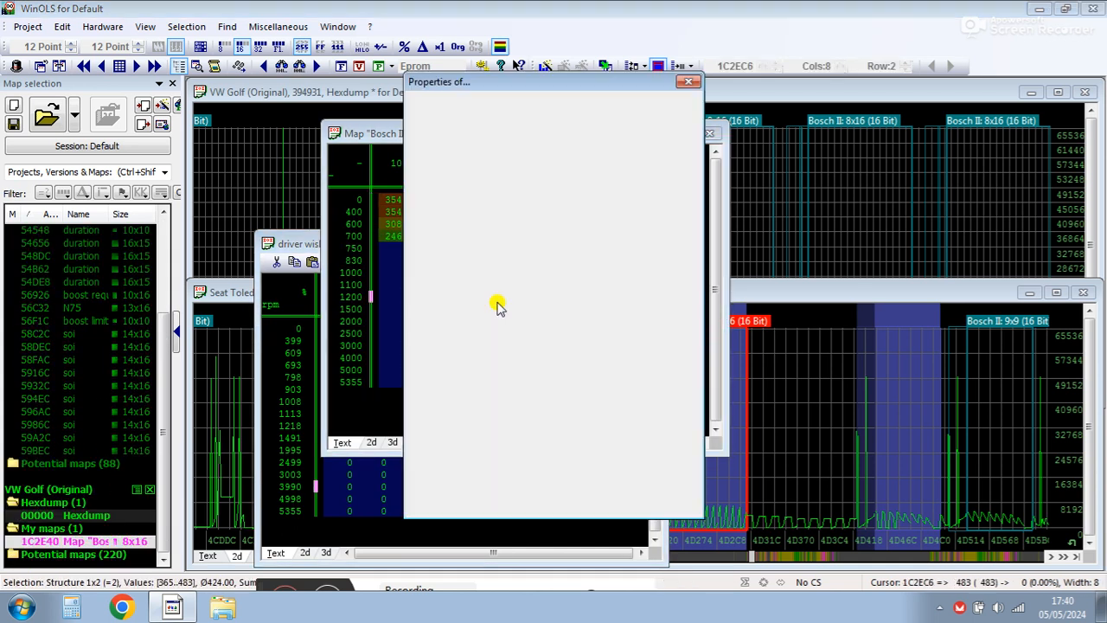
text(driver wi)
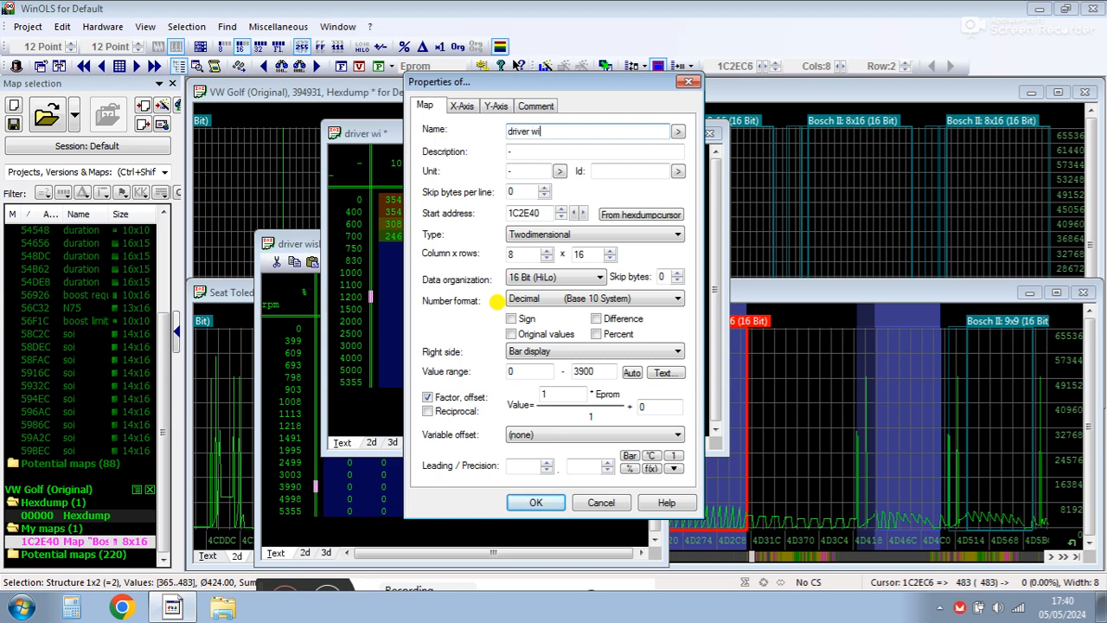
key(Return)
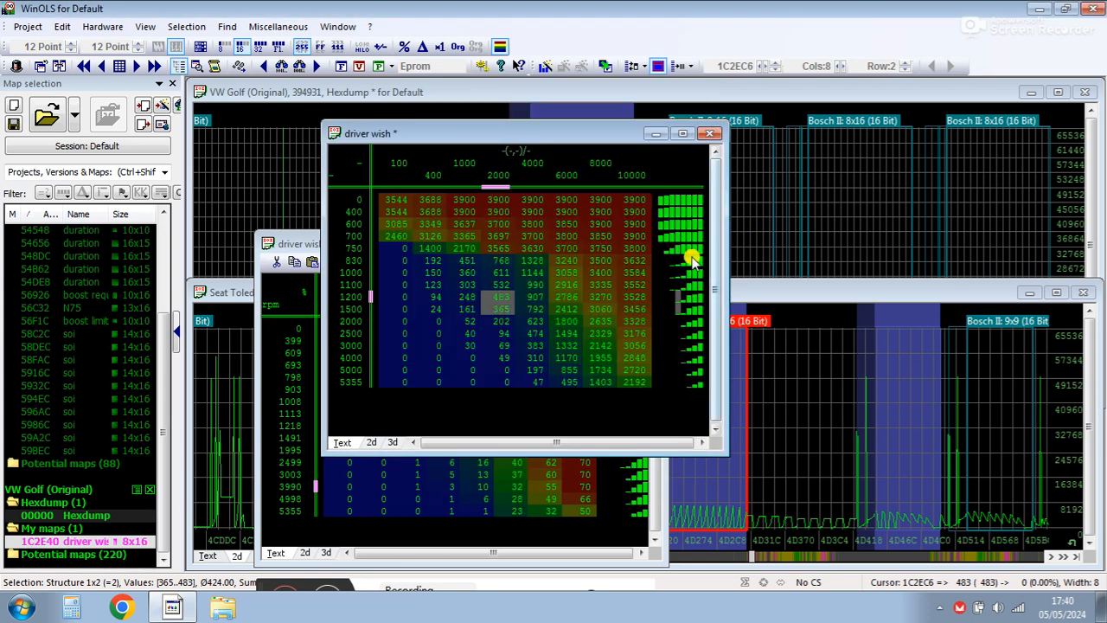
Step: Check the Seat Toledo driver wish table, and try a value factor of 0.01 on the VW Golf's driver wish map
click(509, 500)
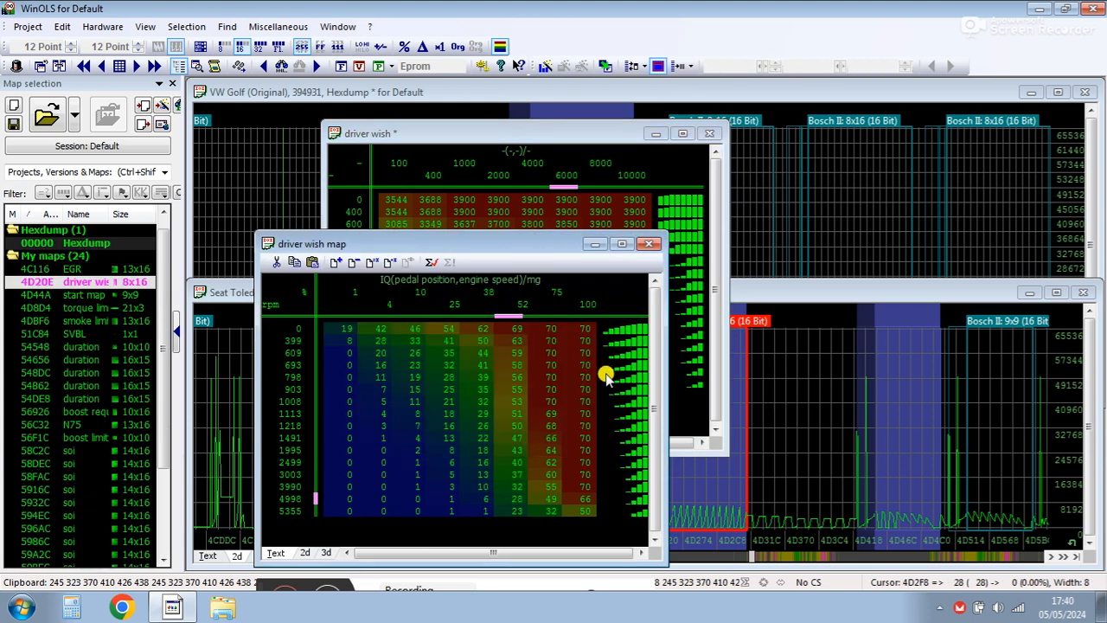
click(608, 213)
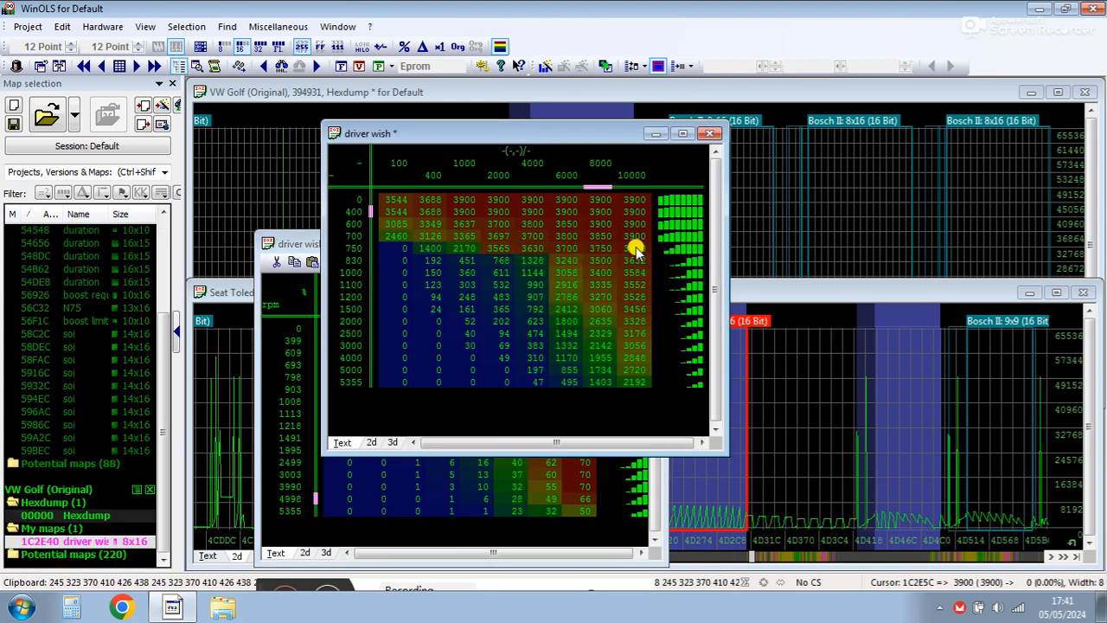
click(636, 246)
drag(553, 393, 472, 391)
text(0.01)
key(Return)
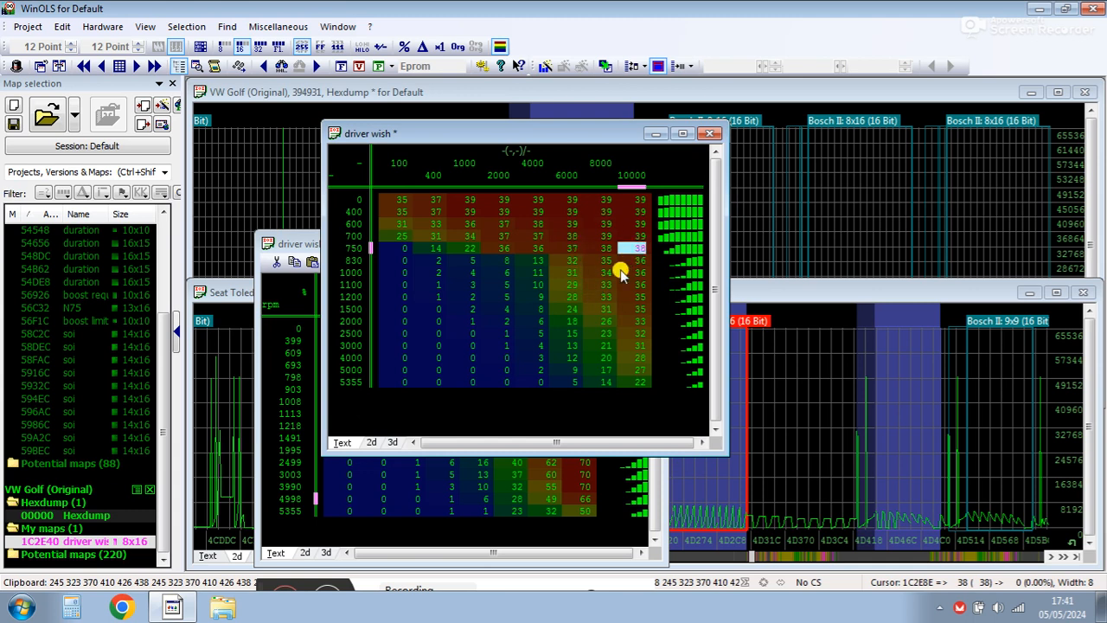
Step: Set the VW Golf driver wish map's description to torque, its unit to nm and its value factor to 0.1
double_click(570, 248)
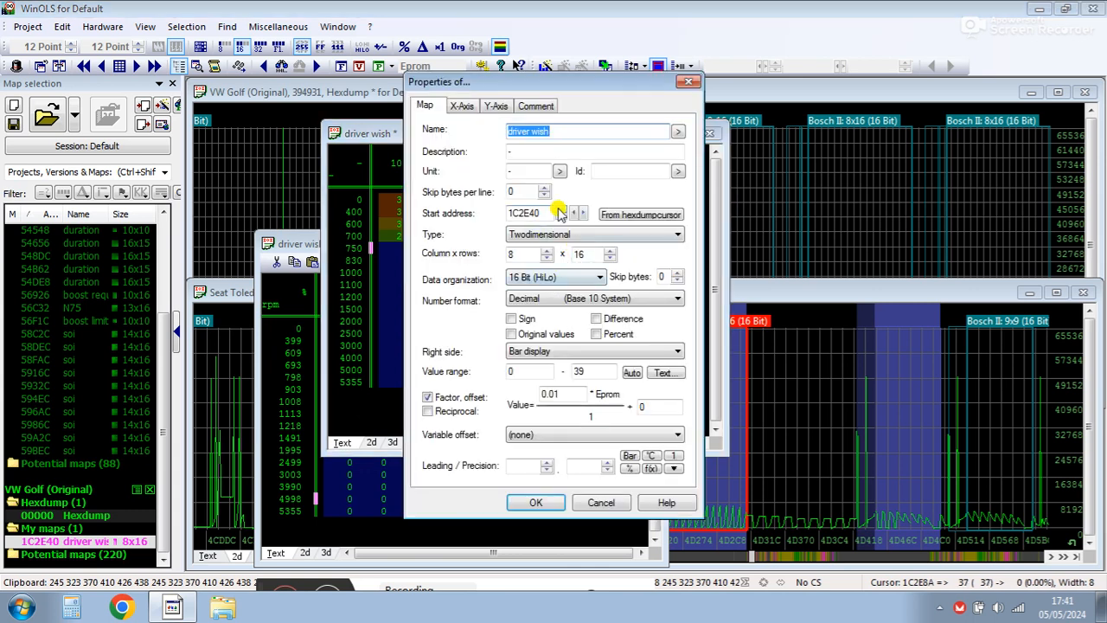
click(523, 171)
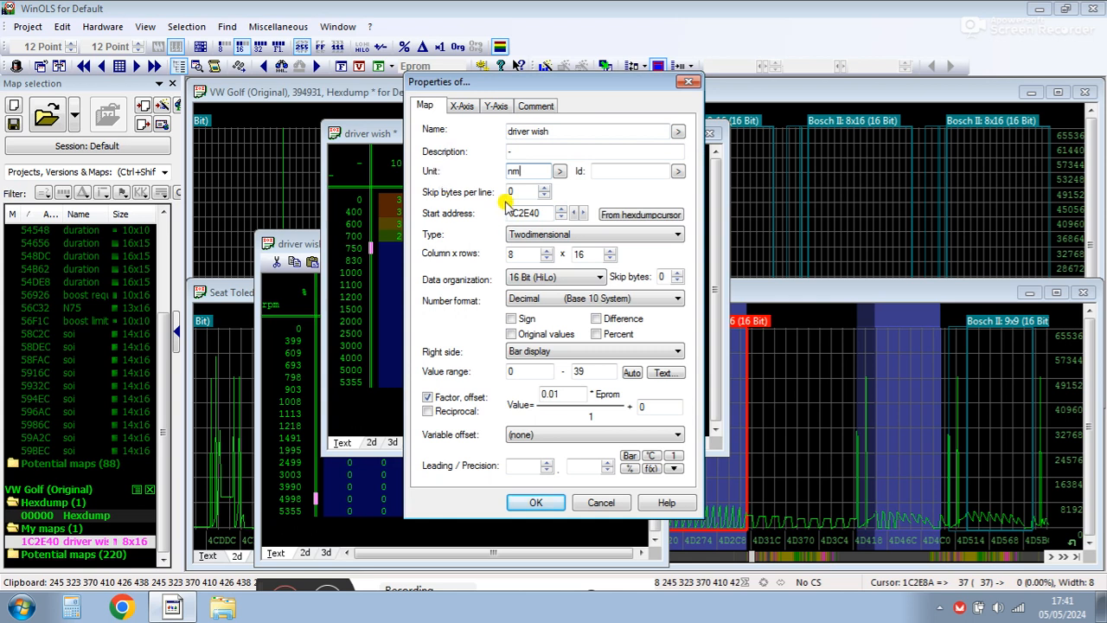
click(512, 152)
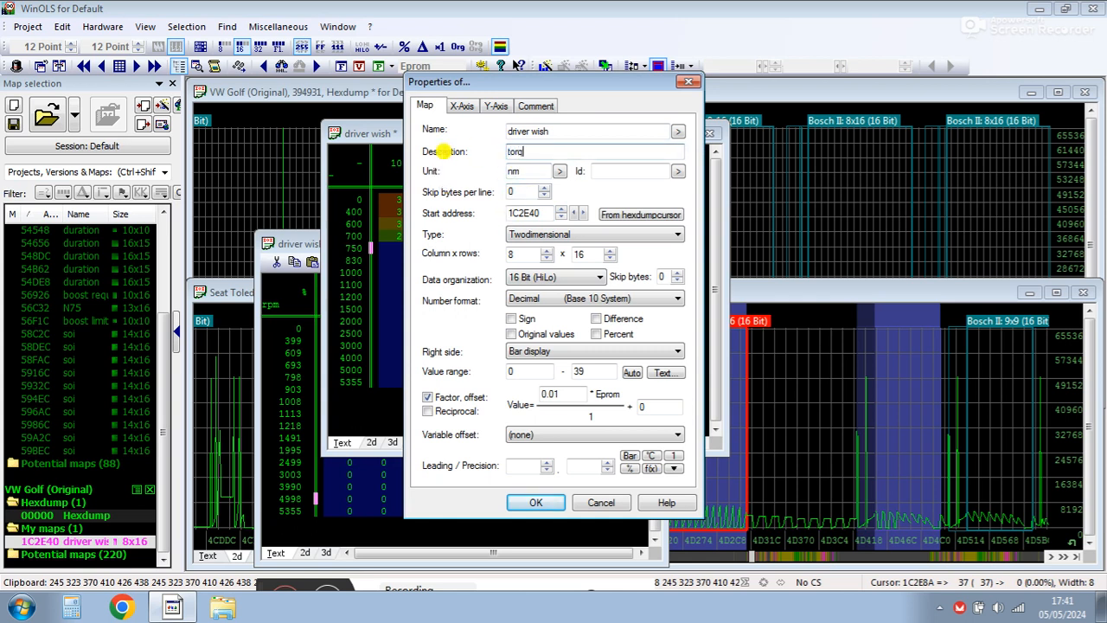
click(565, 397)
key(BackSpace)
key(BackSpace)
text(1)
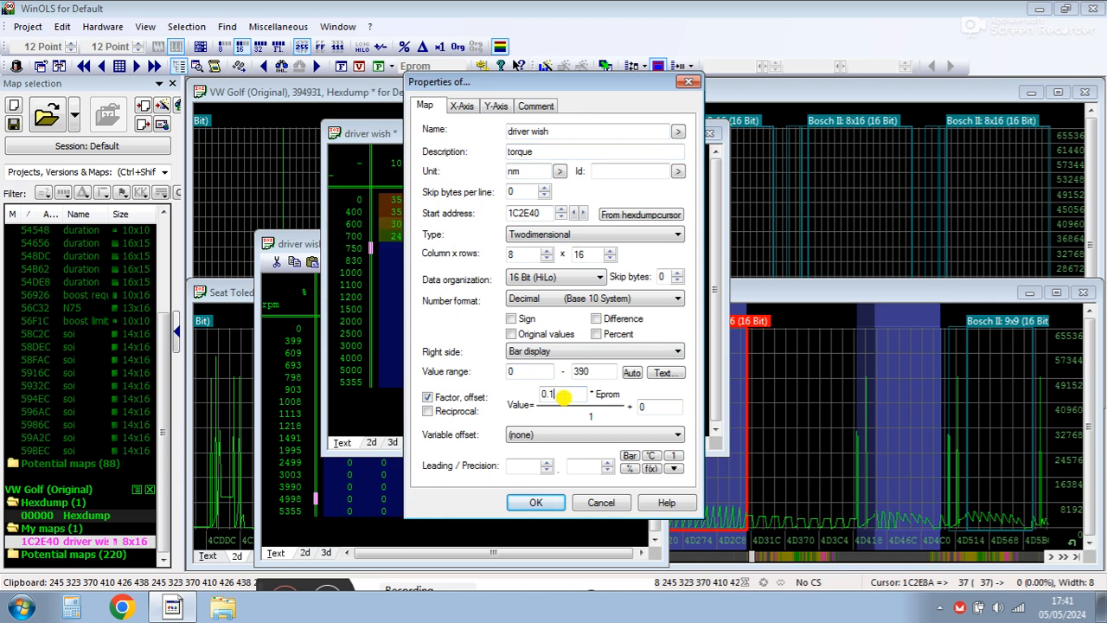
key(Return)
Step: Define the driver wish map's X-axis with description pedal, unit % and factor 0.1
double_click(623, 179)
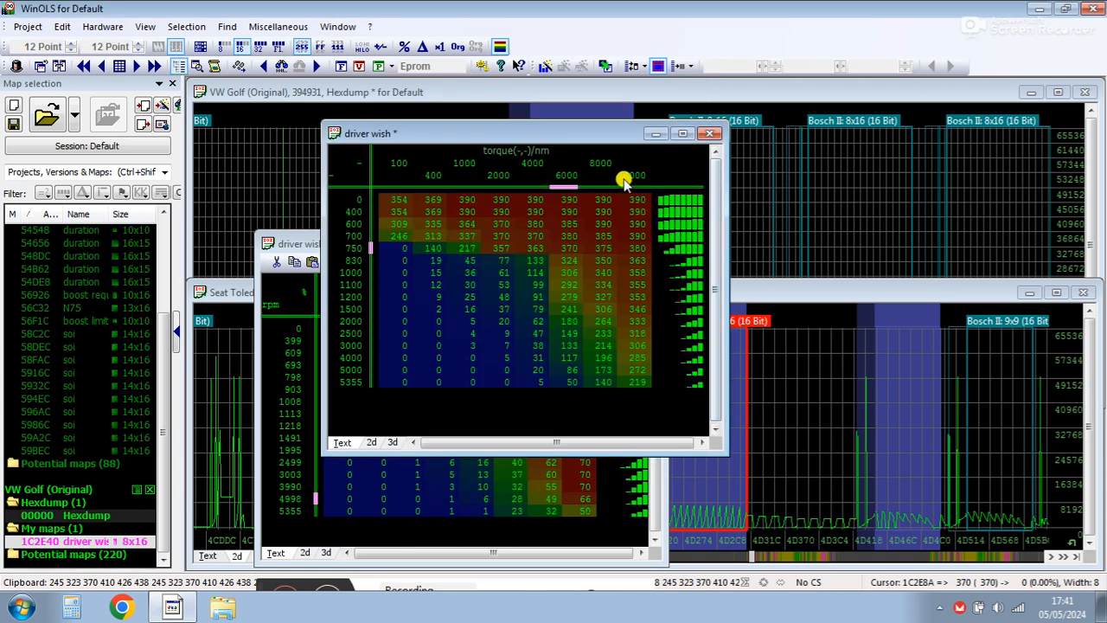
double_click(553, 394)
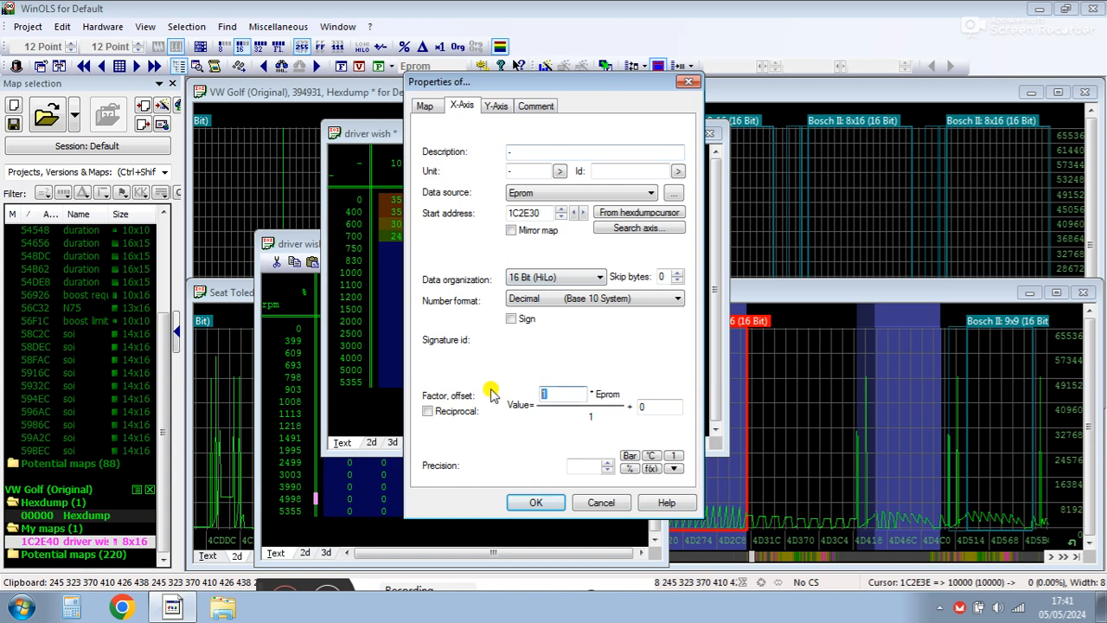
text(0.1)
click(515, 171)
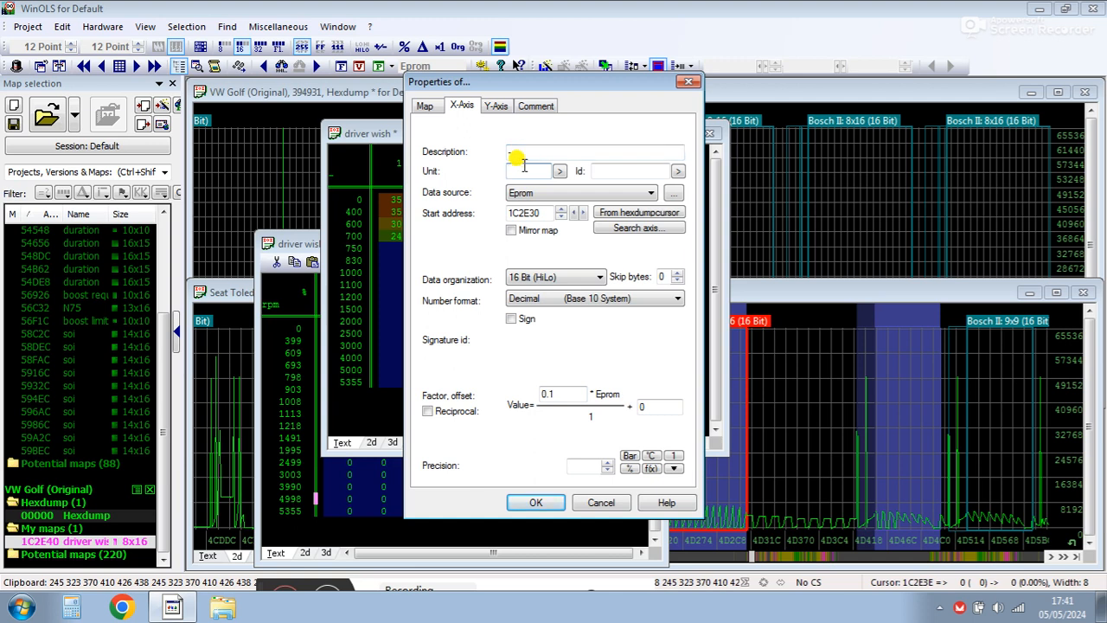
text(%)
click(551, 153)
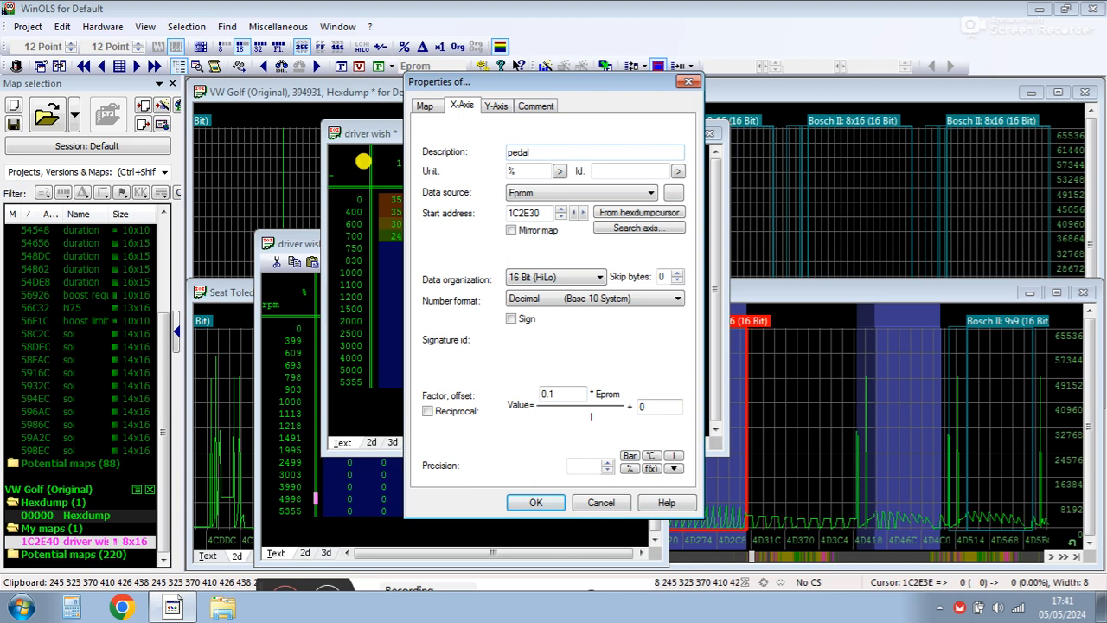
Step: Define the driver wish map's Y-axis with description engine speed and unit rpm
click(496, 105)
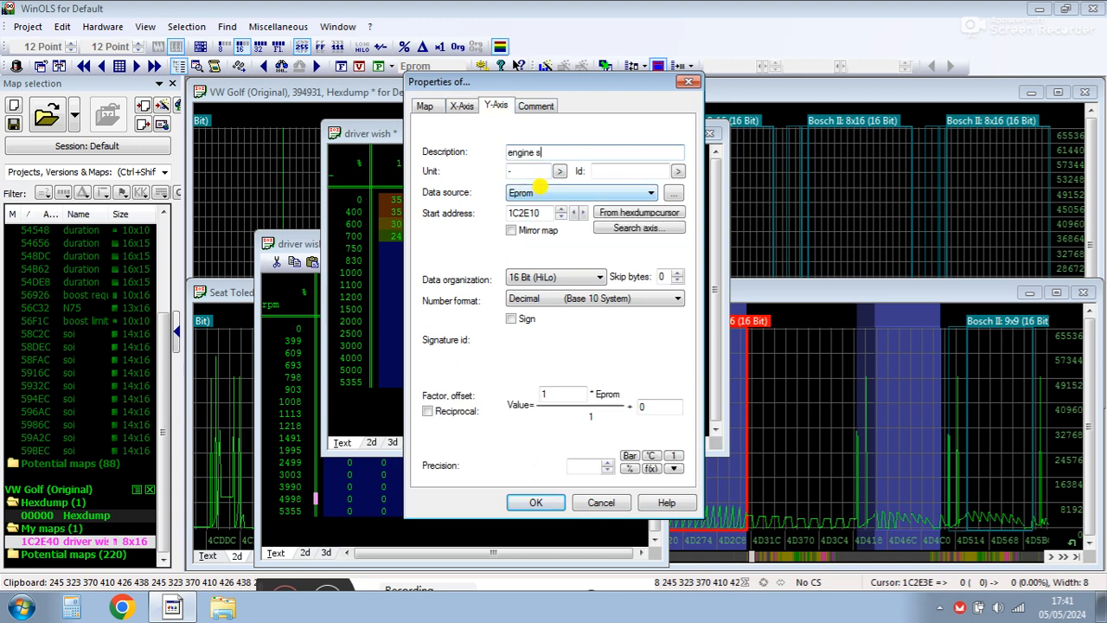
text(rpm)
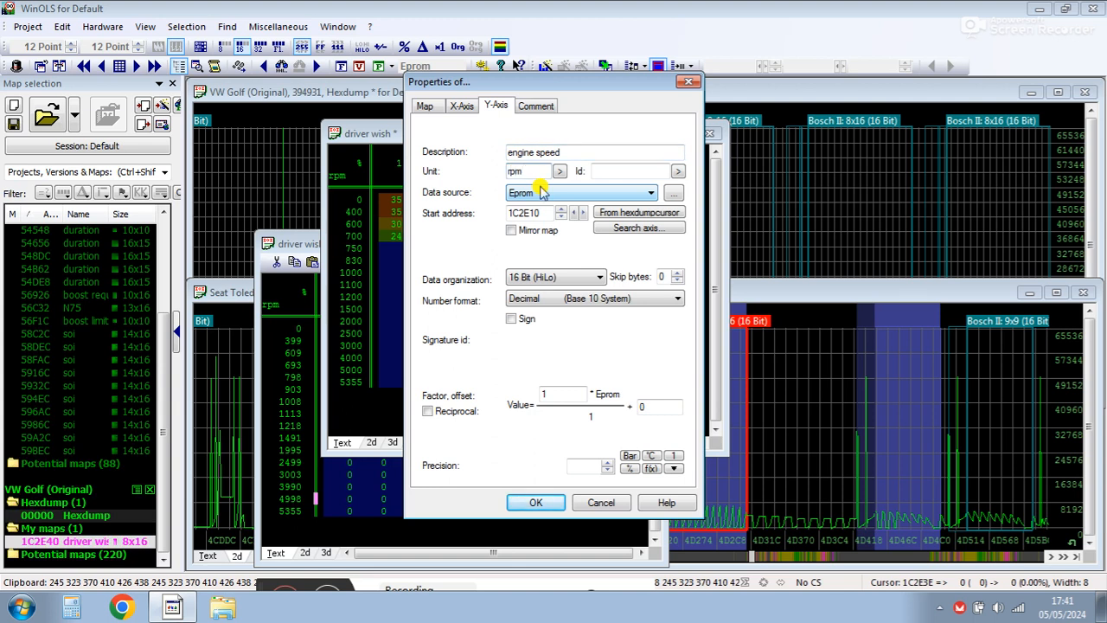
key(Return)
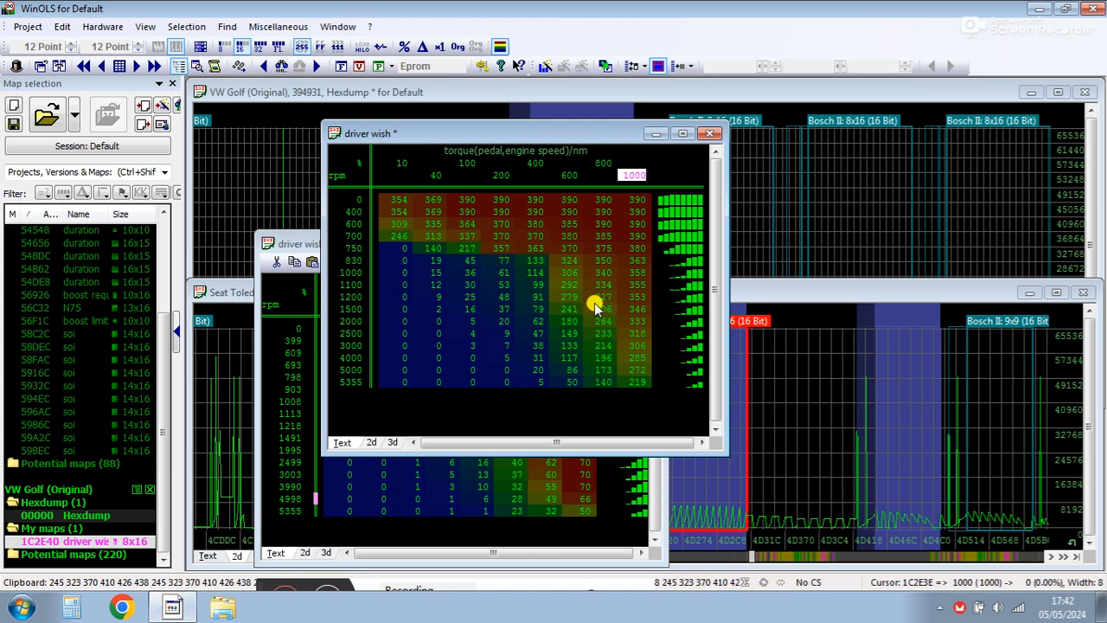
Step: Set the factor of the driver wish map's pedal axis to 0.01
double_click(630, 174)
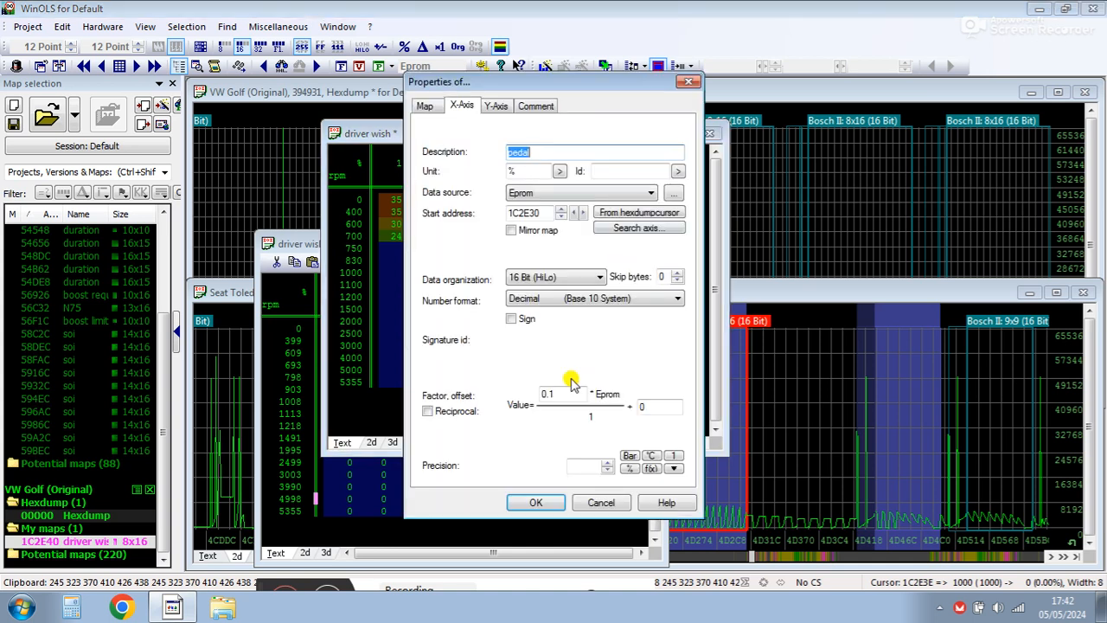
click(559, 391)
key(BackSpace)
text(01)
key(Return)
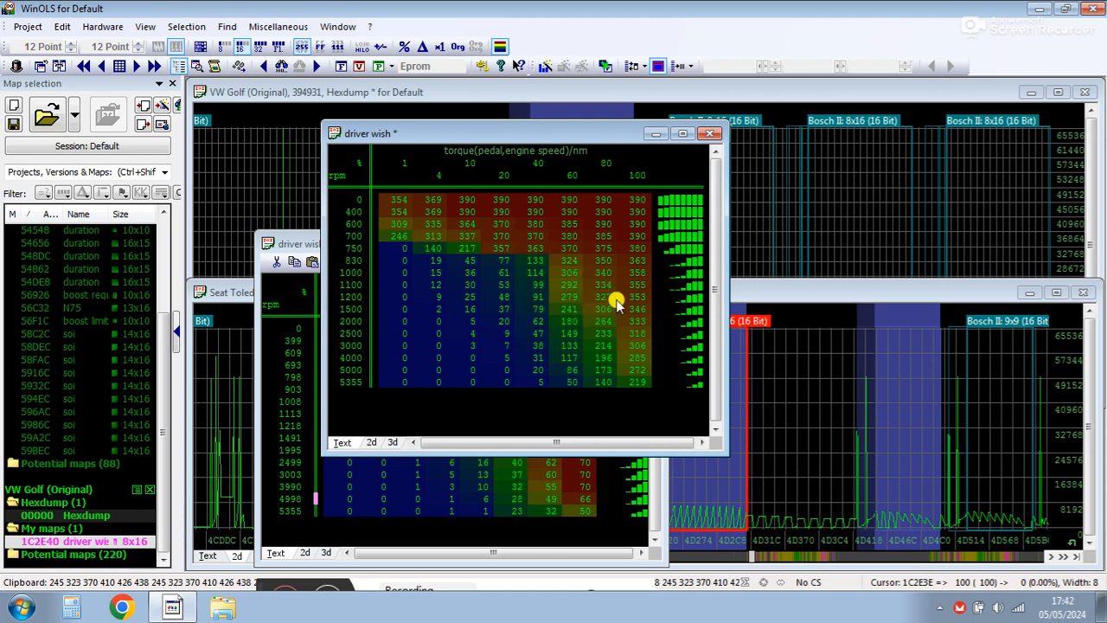
Step: Close both driver wish tables and return to the VW Golf hexdump
click(710, 133)
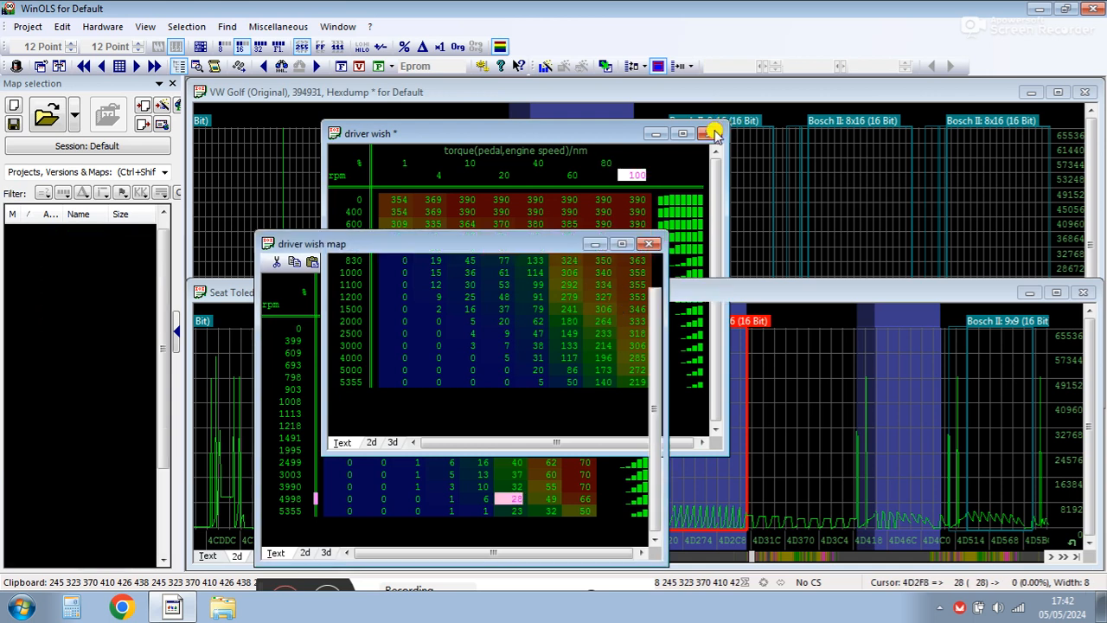
click(651, 244)
click(434, 217)
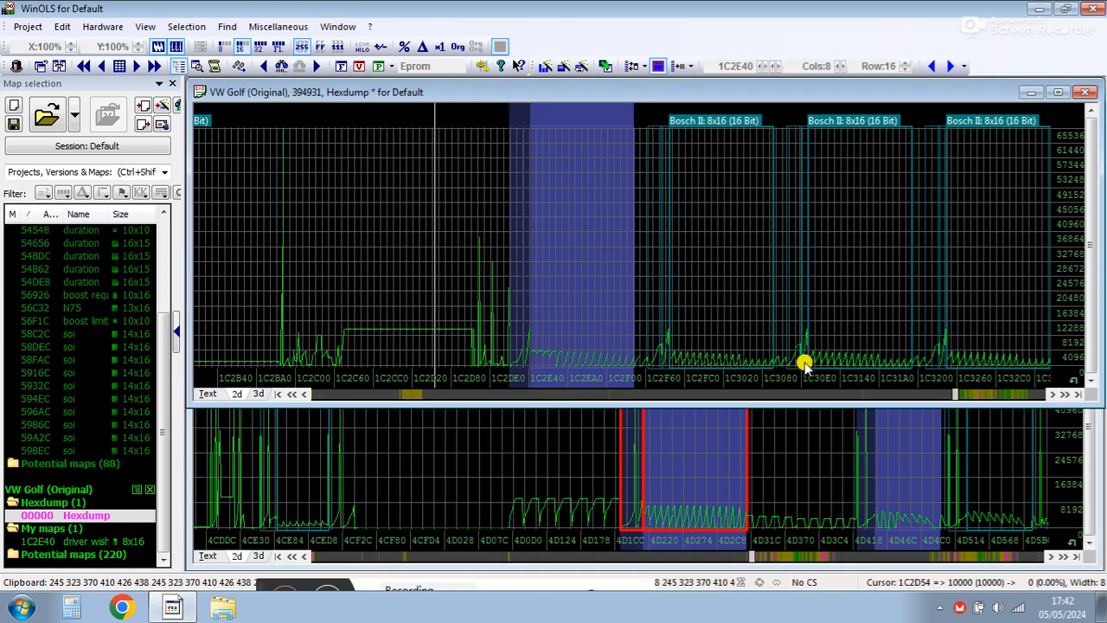
Step: Examine the series of 8x16 maps following the driver wish map in the VW Golf hexdump and the data beyond it
click(1062, 394)
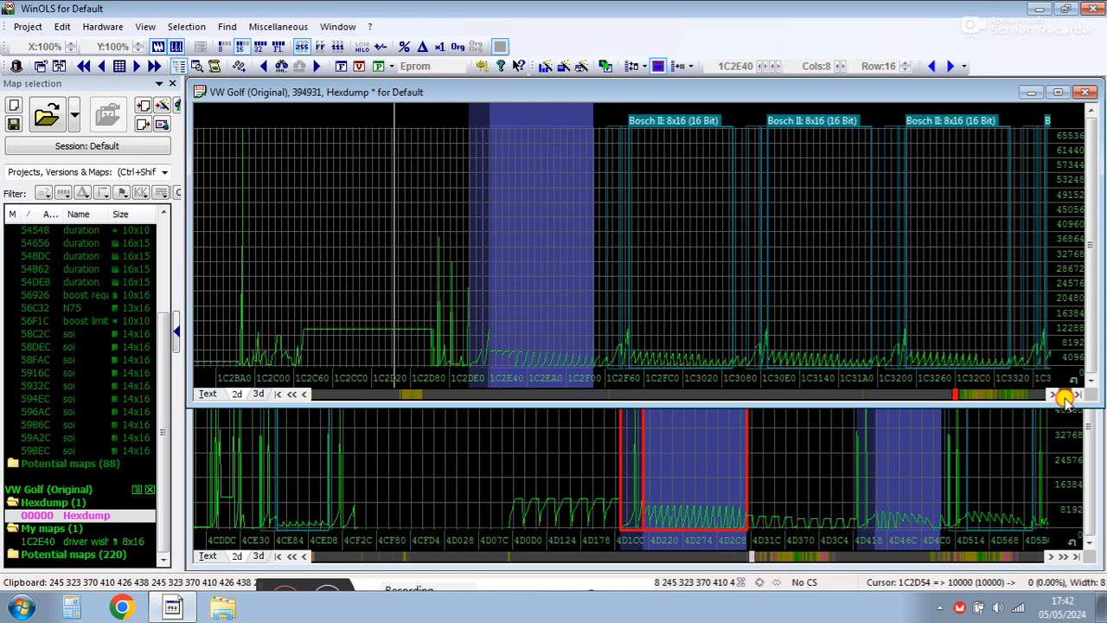
click(1065, 396)
click(1065, 396)
click(1065, 395)
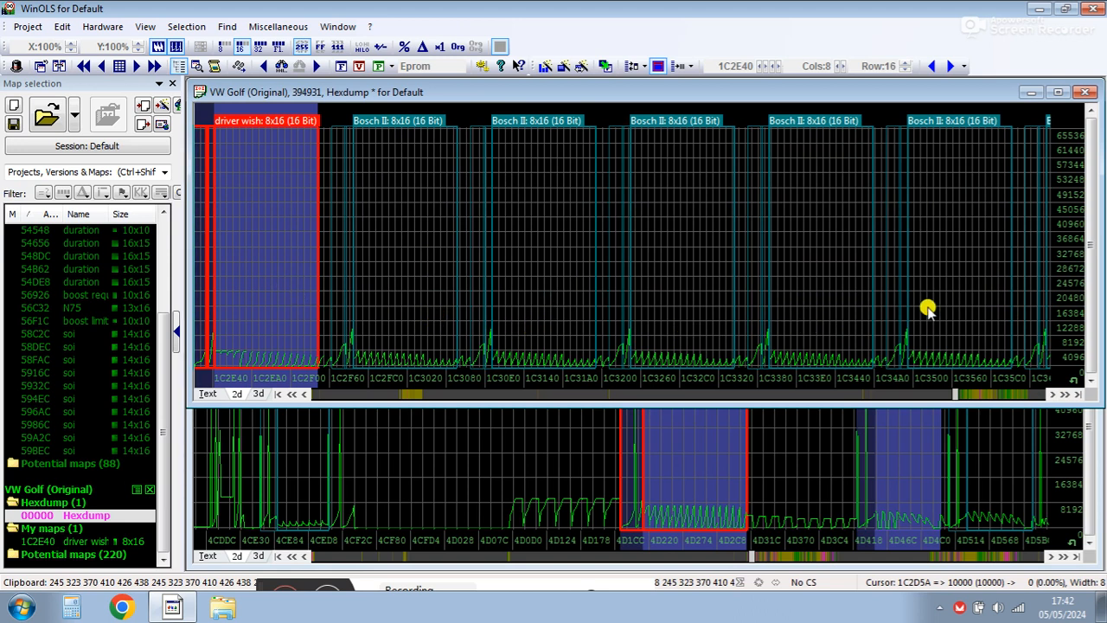
click(1061, 394)
drag(1061, 394, 1061, 394)
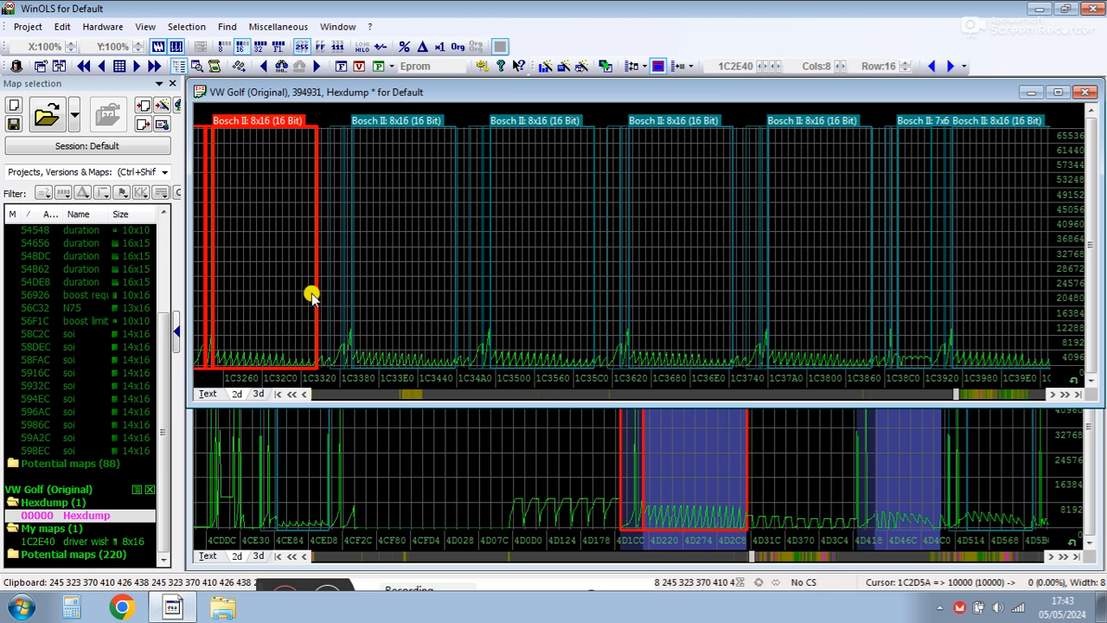
click(292, 393)
drag(292, 394, 293, 396)
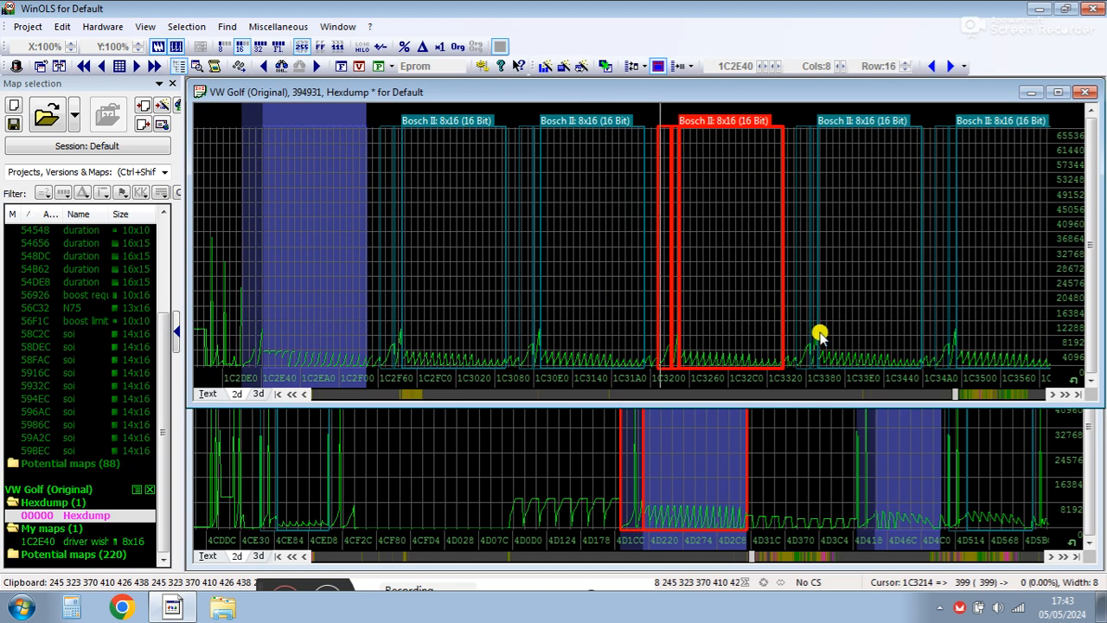
click(1062, 396)
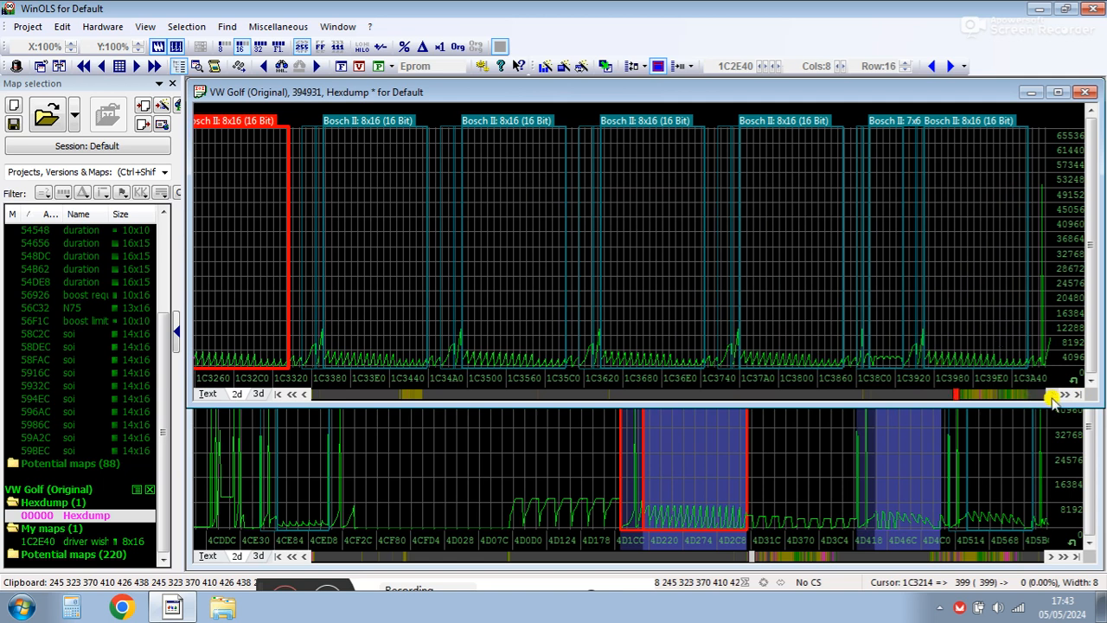
click(1065, 395)
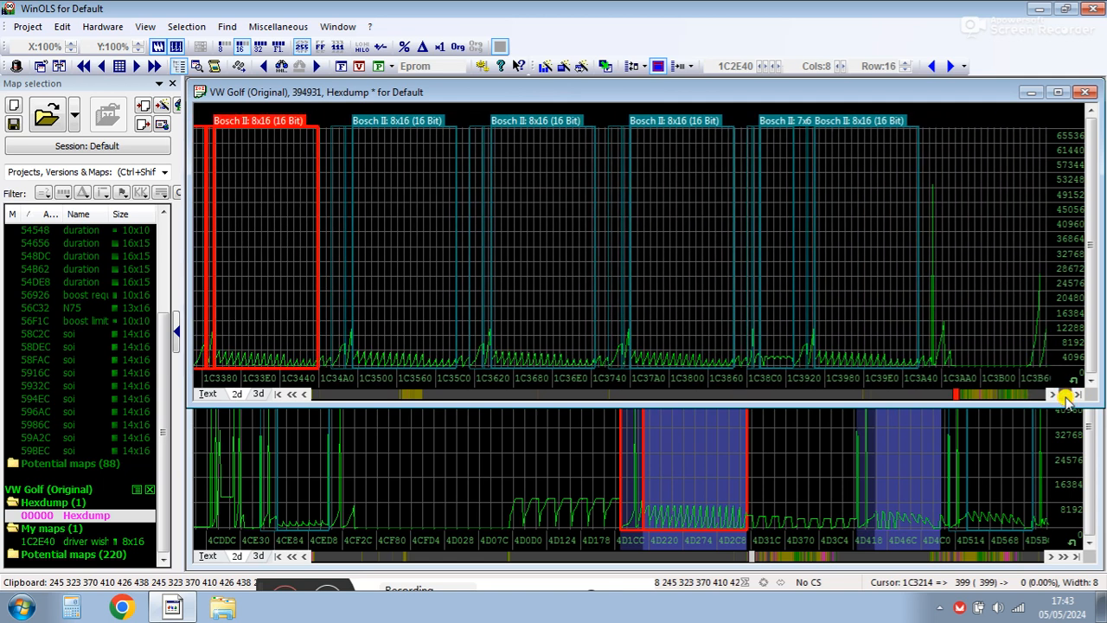
click(990, 393)
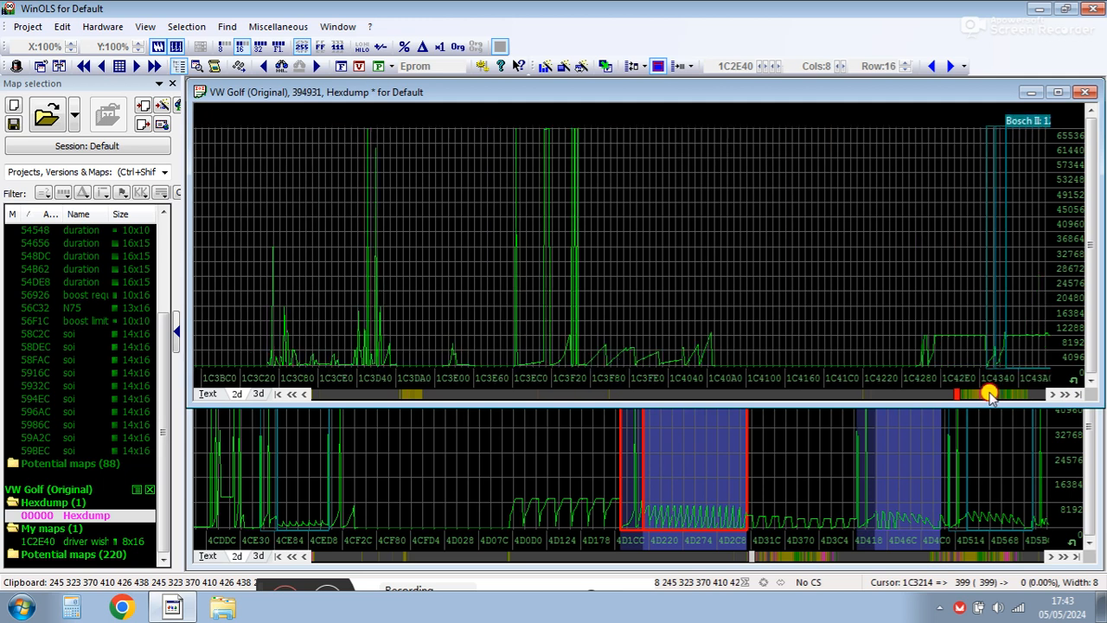
Step: Compare the curves around the Seat Toledo's driver wish map with the VW Golf hexdump, ending at the Golf's driver wish map
click(765, 465)
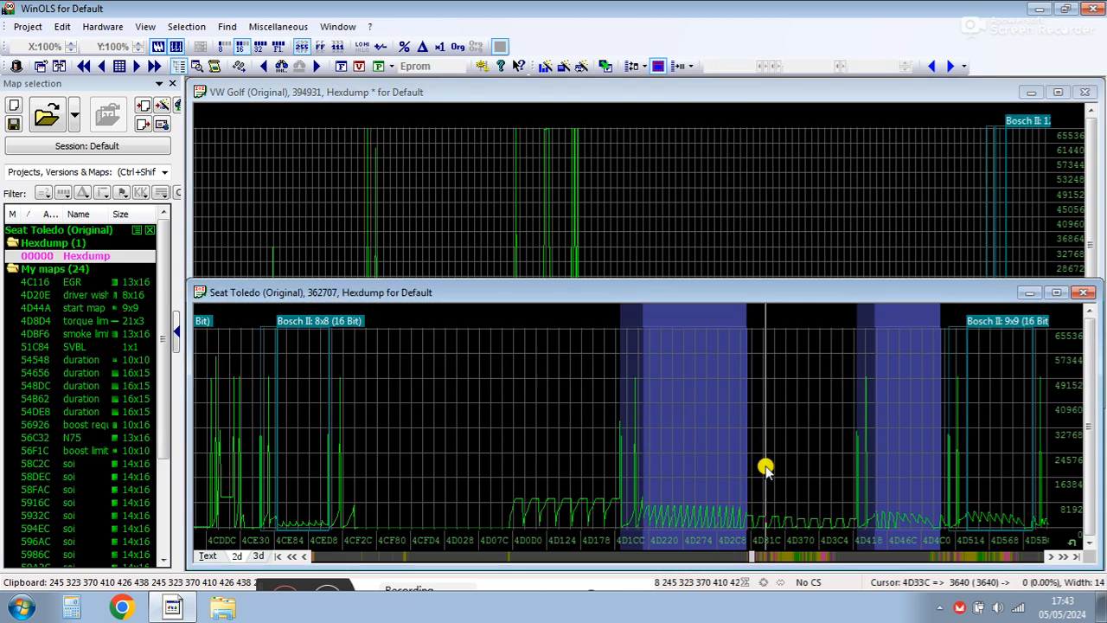
click(603, 231)
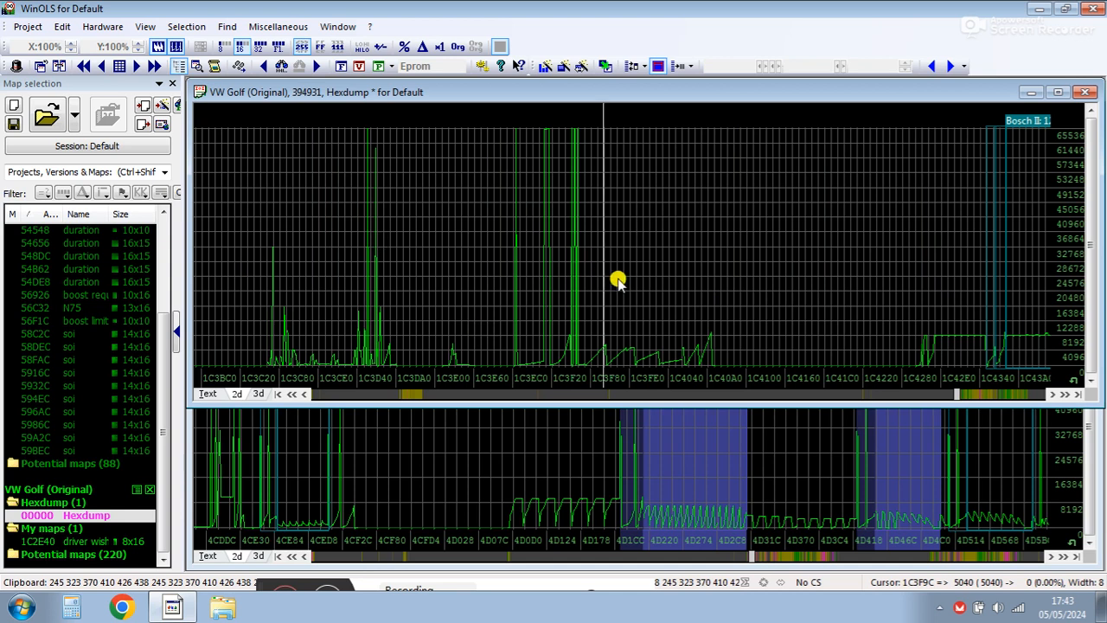
click(812, 501)
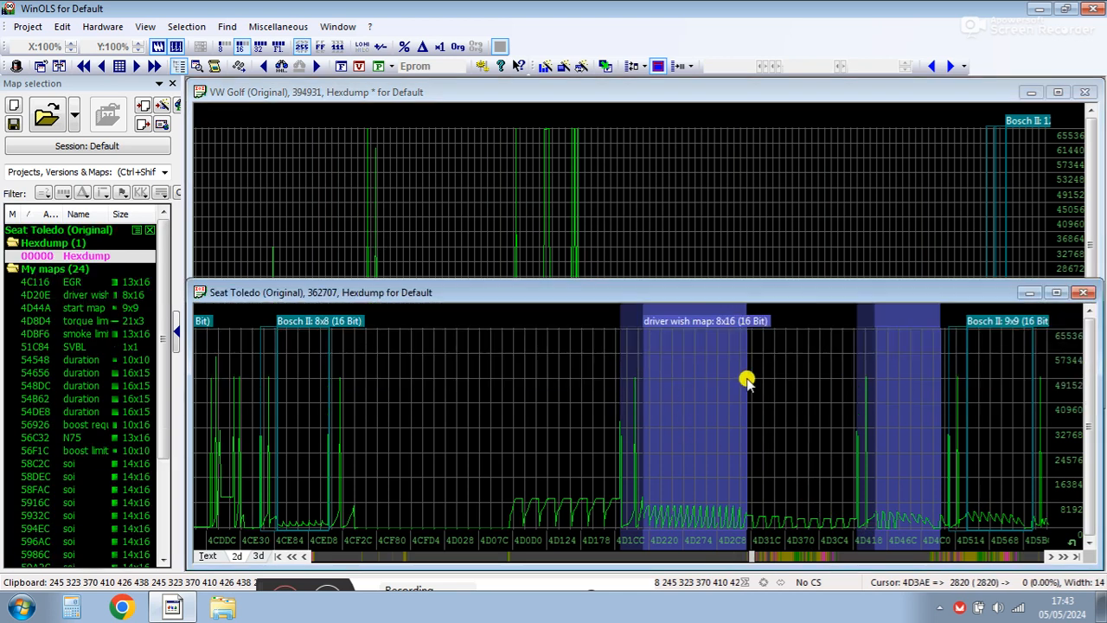
click(839, 226)
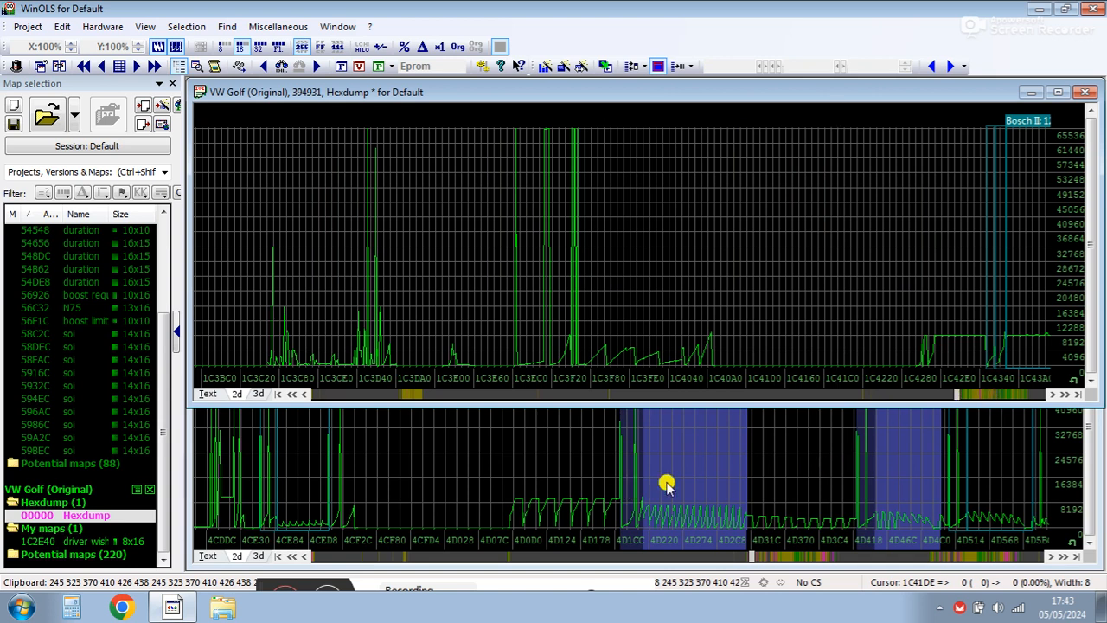
click(685, 515)
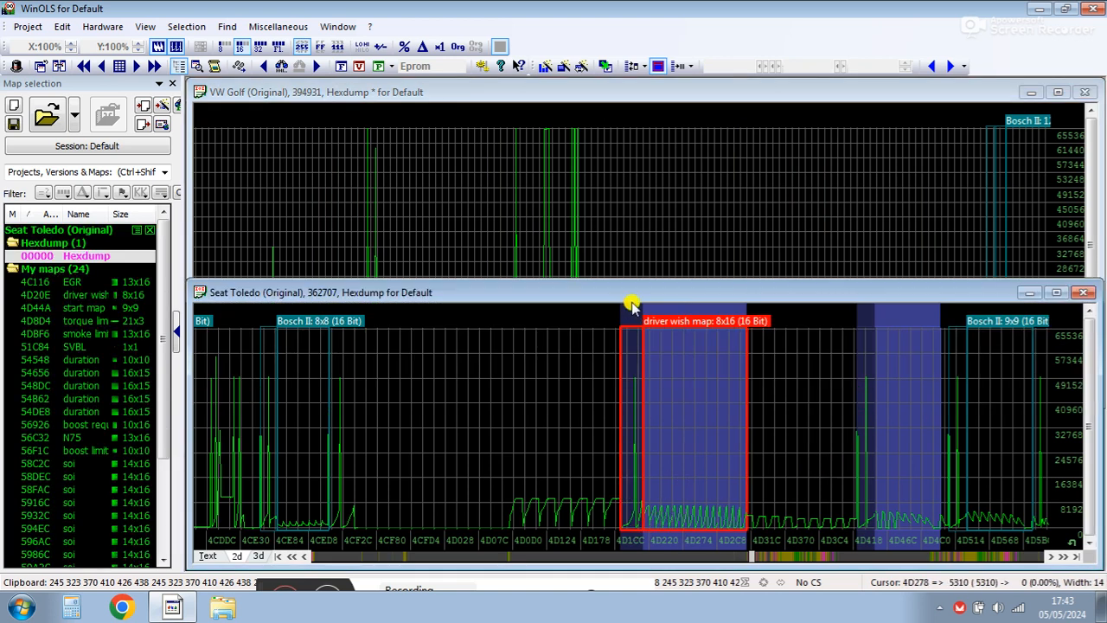
click(638, 239)
scroll(609, 394, up, 3)
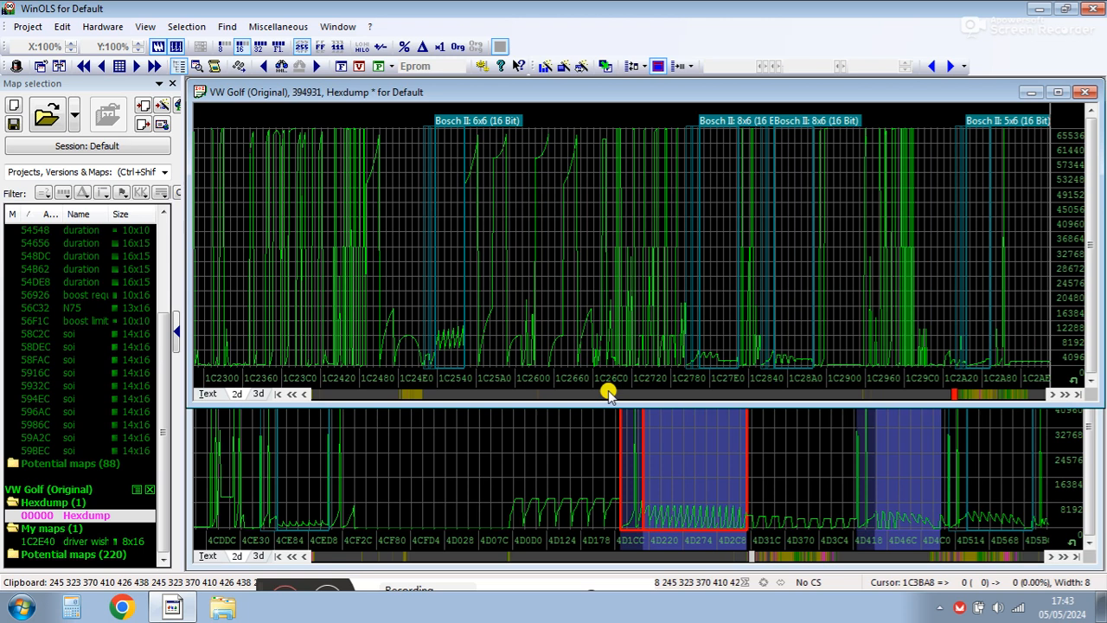
click(1012, 394)
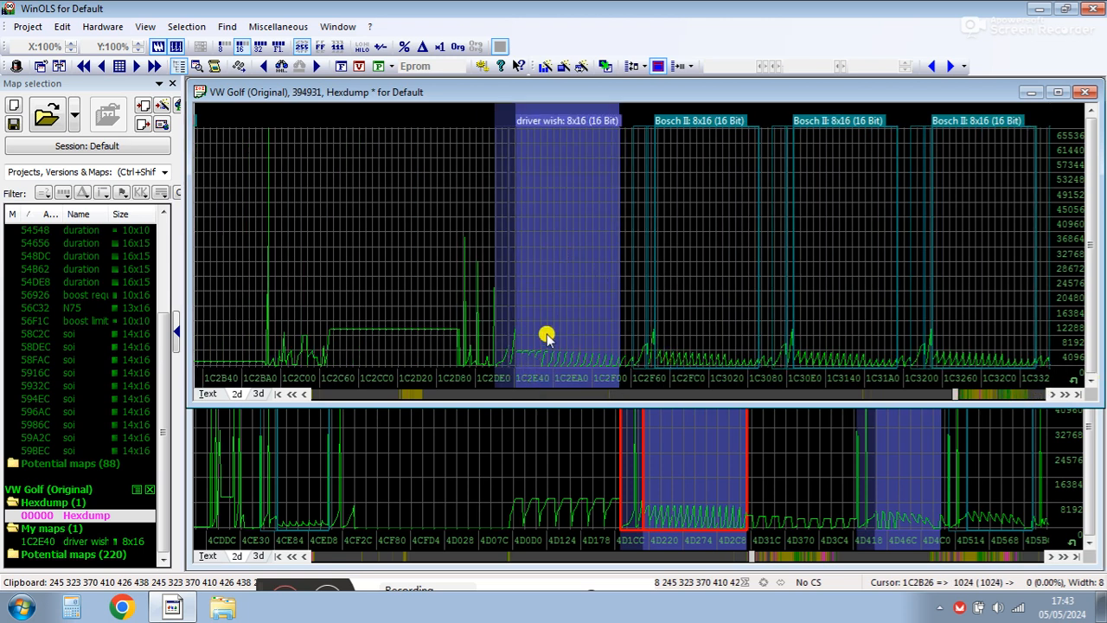
Step: Search the VW Golf hexdump beyond the driver wish series for a 21x3 map shaped like a torque limiter
click(1003, 393)
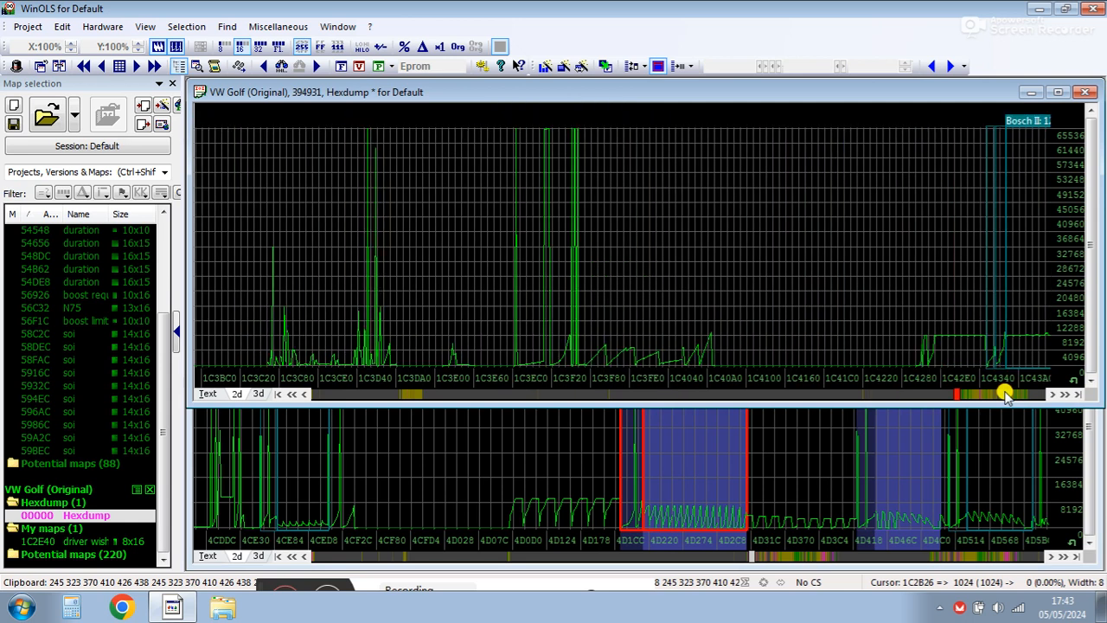
click(1006, 394)
click(1007, 394)
click(1006, 394)
click(1006, 393)
click(1007, 394)
click(1007, 393)
click(1006, 394)
click(1006, 394)
click(1006, 393)
click(1006, 393)
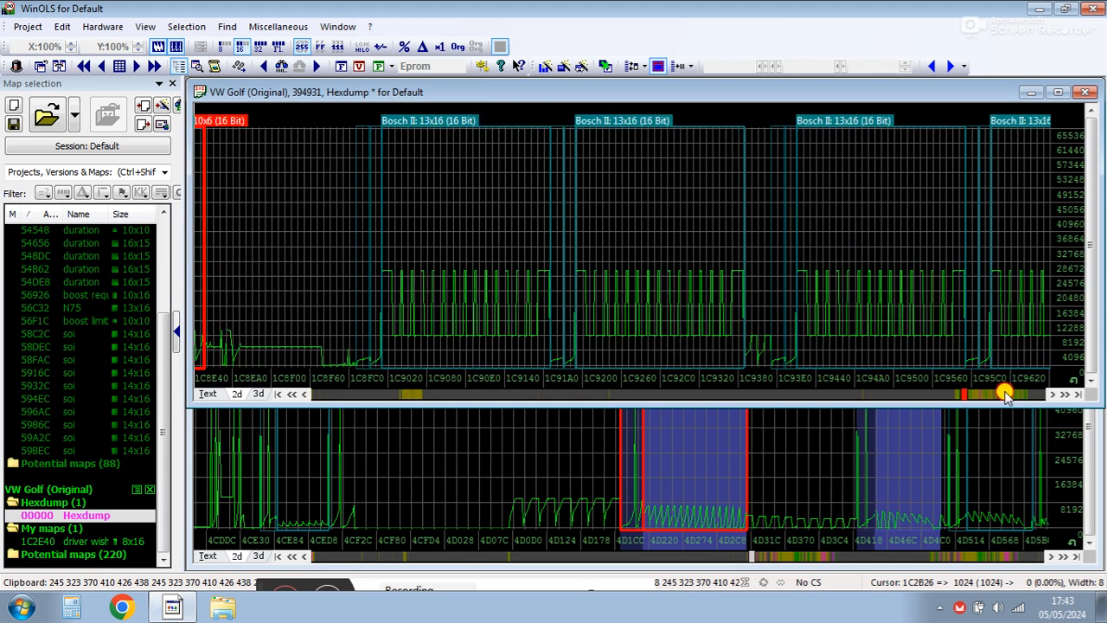
click(1006, 394)
click(1006, 394)
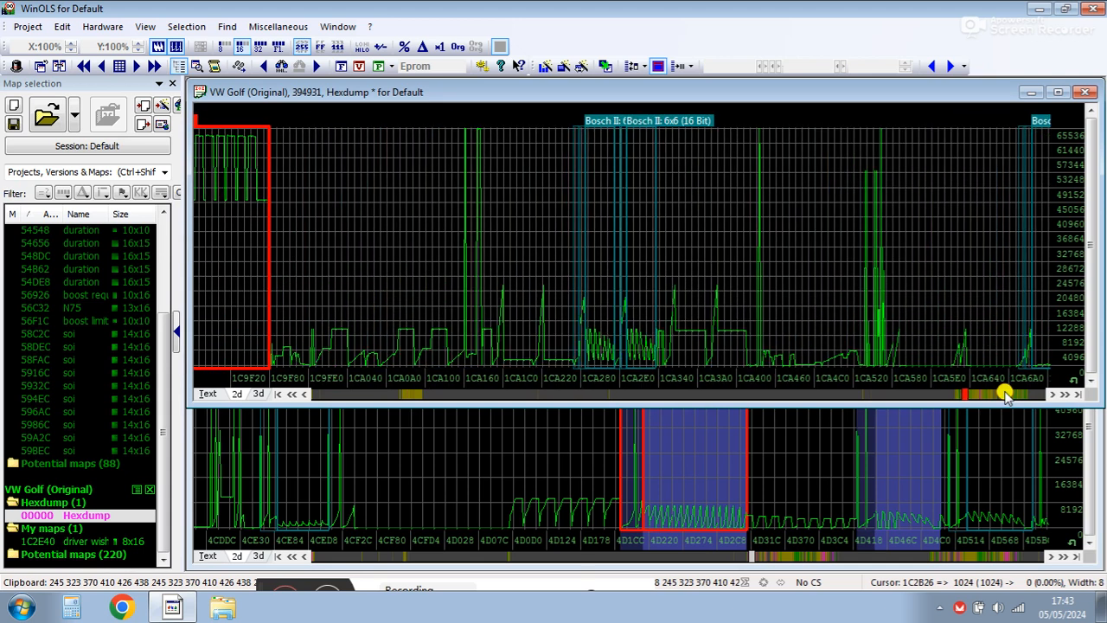
click(1006, 394)
click(1007, 393)
click(1006, 394)
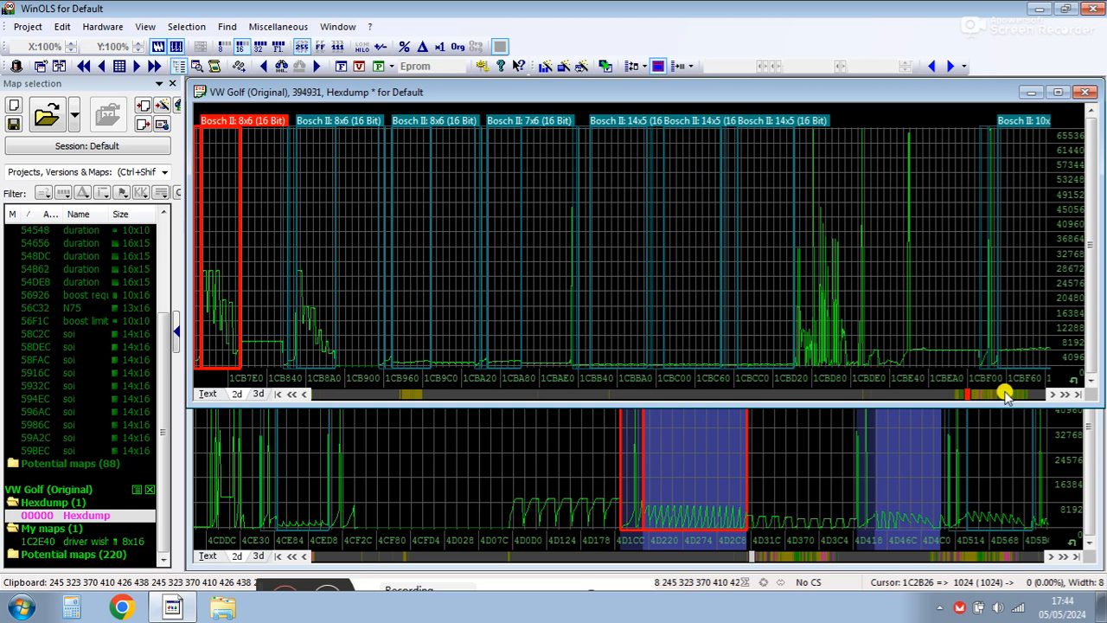
click(1006, 393)
click(1006, 394)
click(1007, 393)
click(1006, 394)
click(1006, 393)
click(1006, 394)
click(1006, 394)
click(1006, 394)
click(1007, 394)
click(1007, 394)
click(1006, 394)
click(1007, 394)
click(1006, 394)
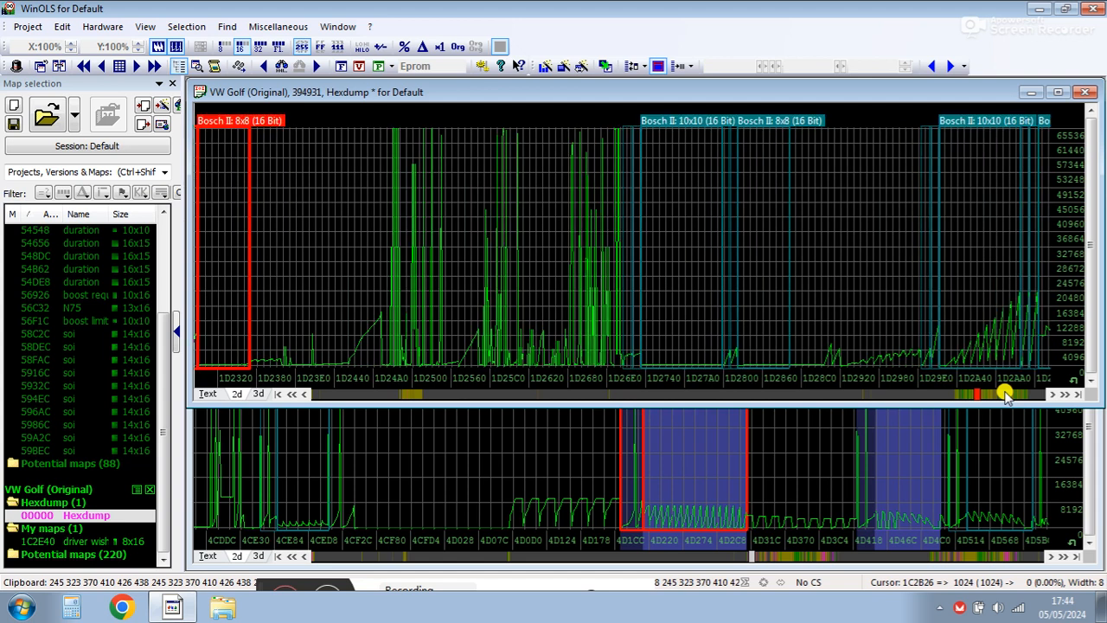
click(1007, 393)
click(1006, 394)
click(1006, 393)
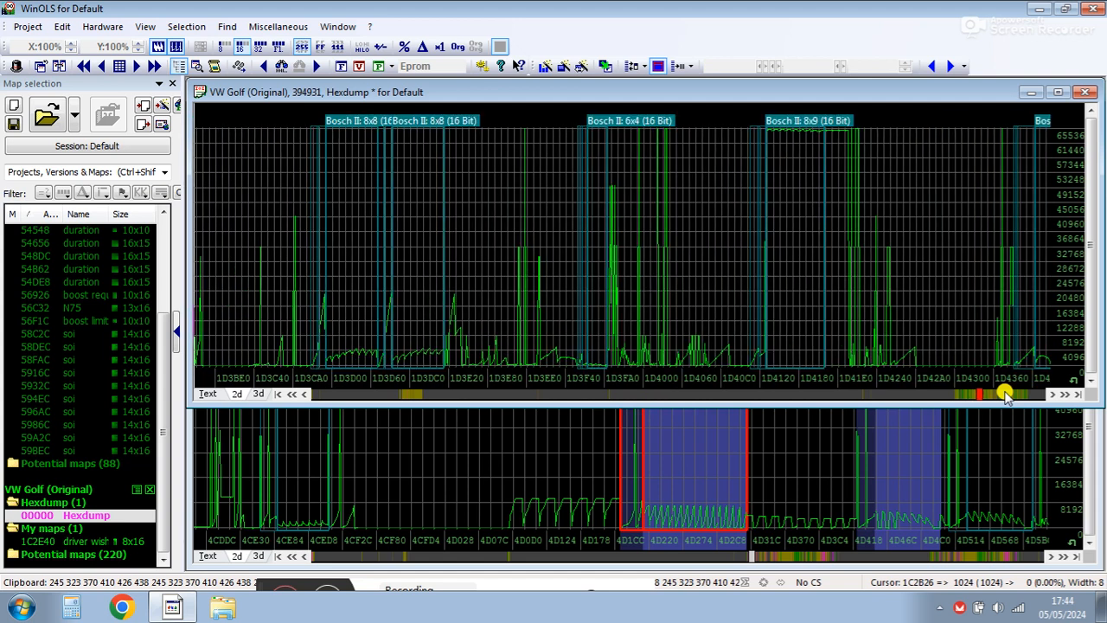
click(1006, 394)
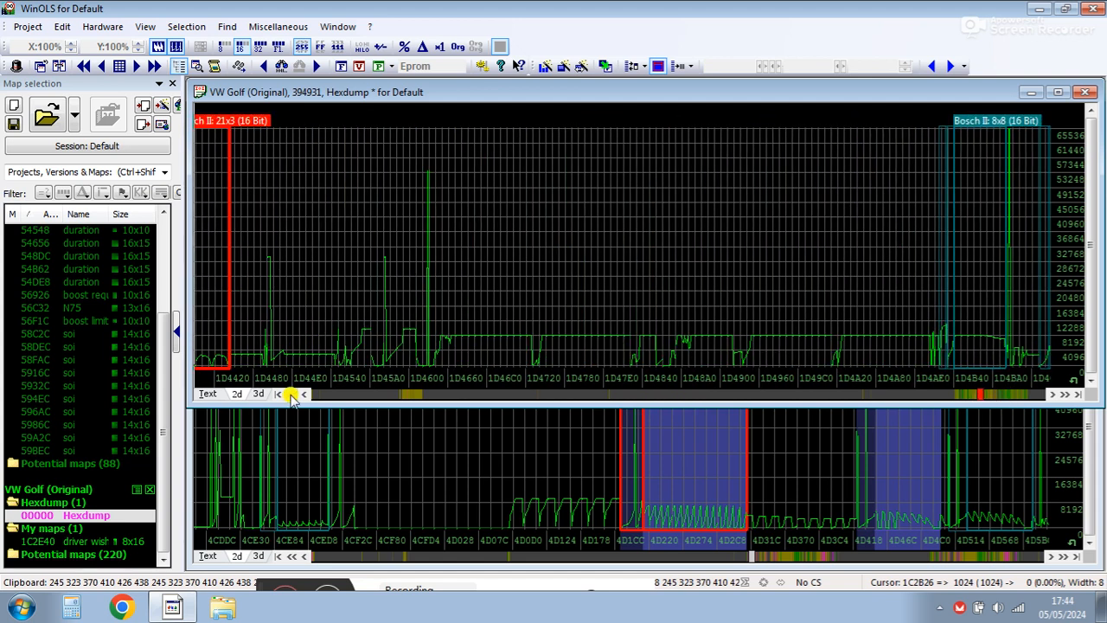
click(291, 393)
click(292, 394)
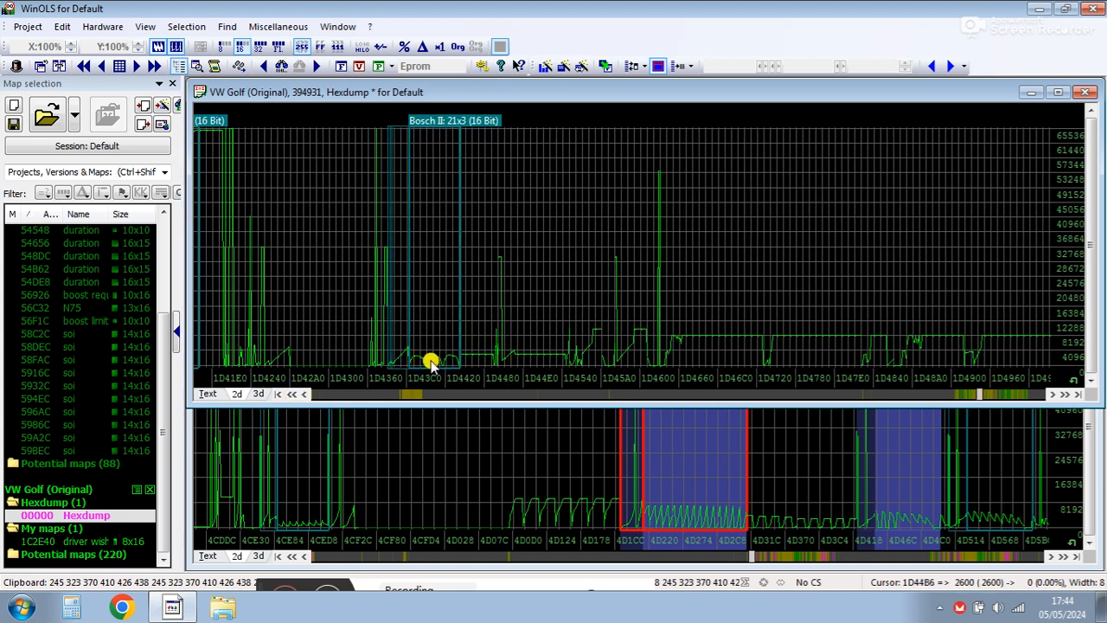
Step: Compare the Seat Toledo's torque limiter curve with the 21x3 map in the VW Golf hexdump
click(796, 557)
click(526, 475)
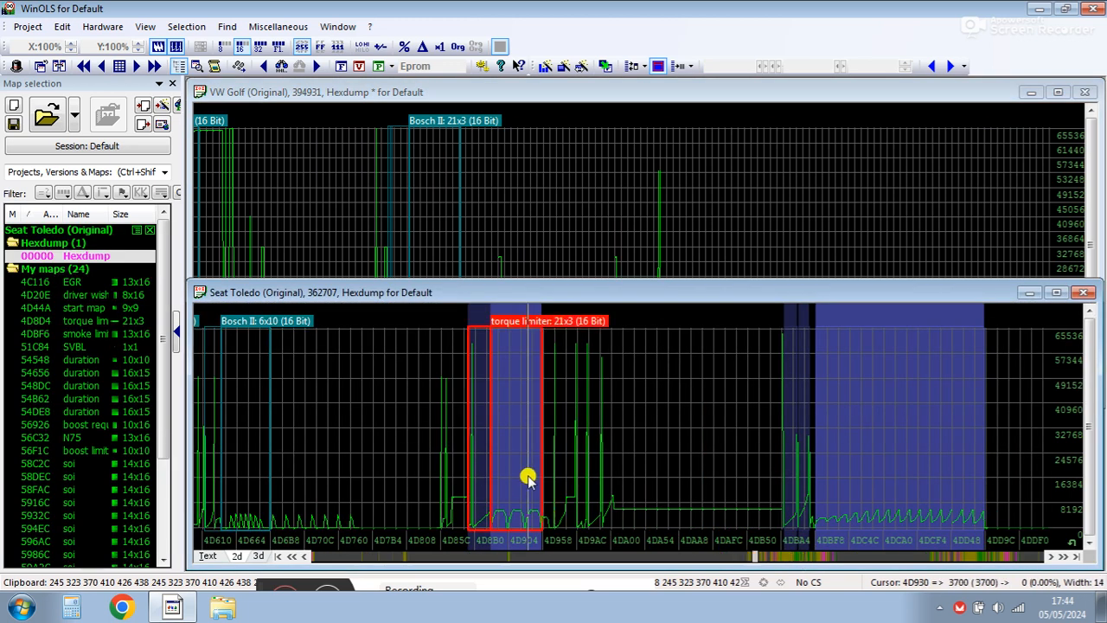
click(543, 184)
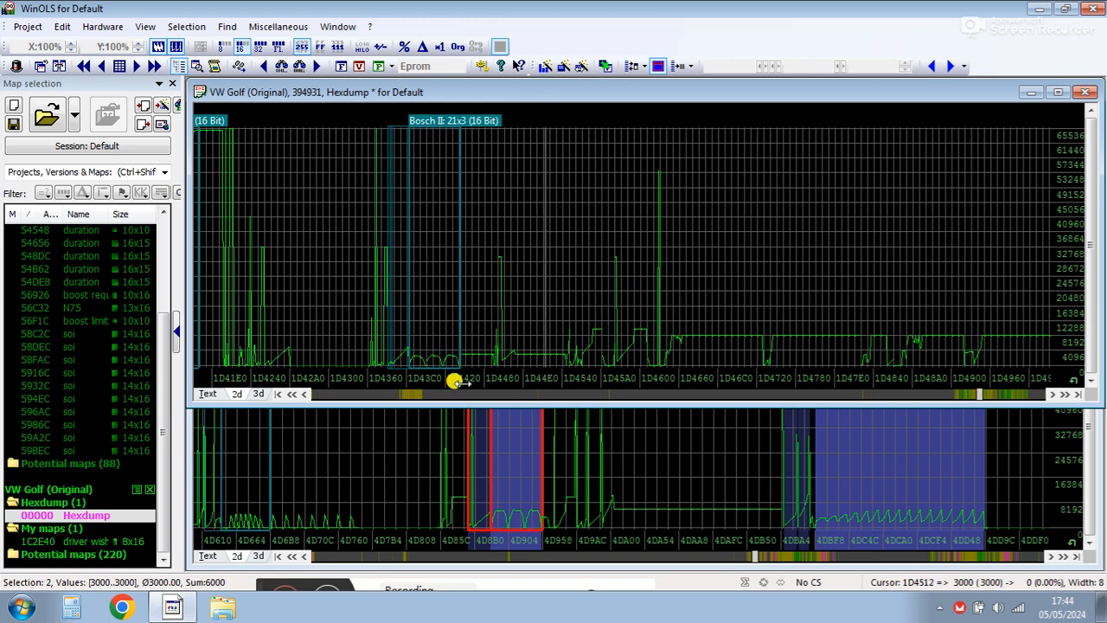
Step: Define the VW Golf's 21x3 map as "torque limiter" with factor 0.1 and unit nm
double_click(428, 118)
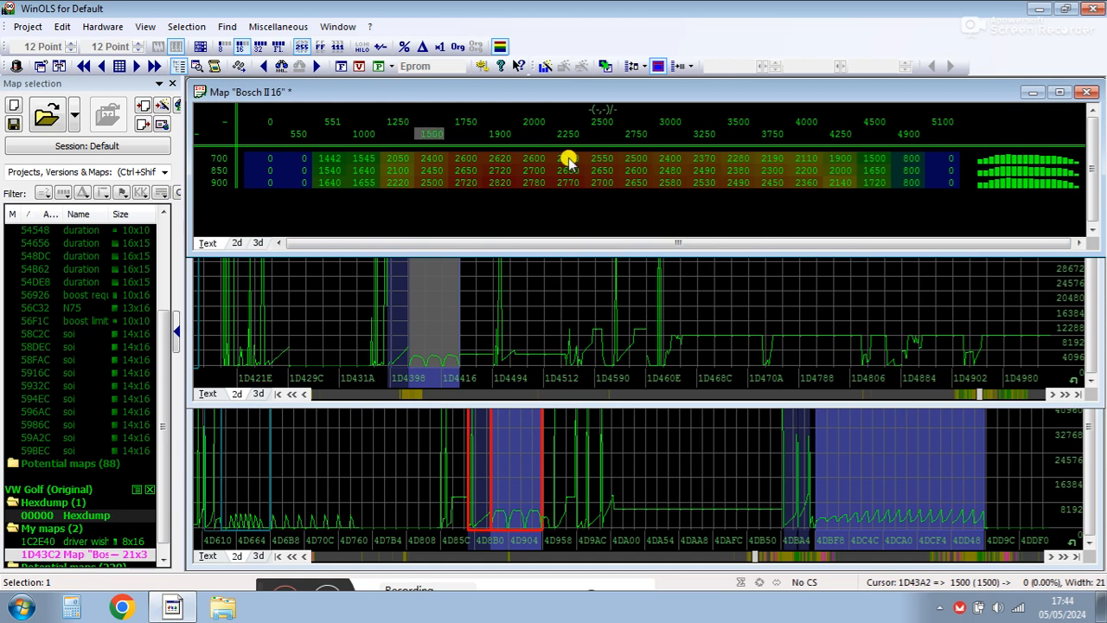
double_click(498, 173)
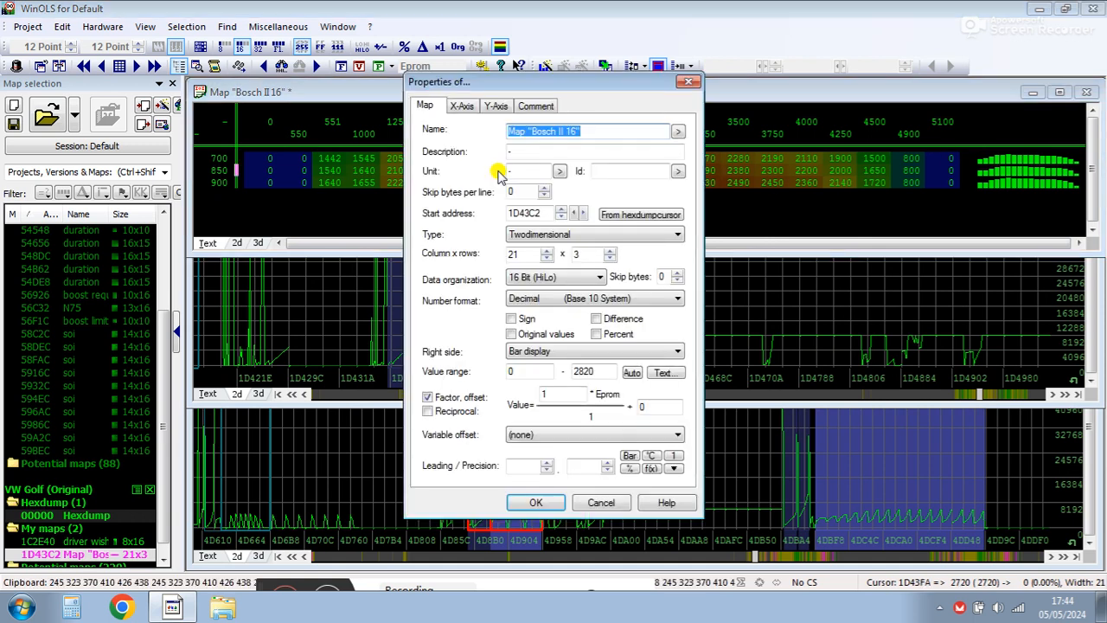
text(torque limiter)
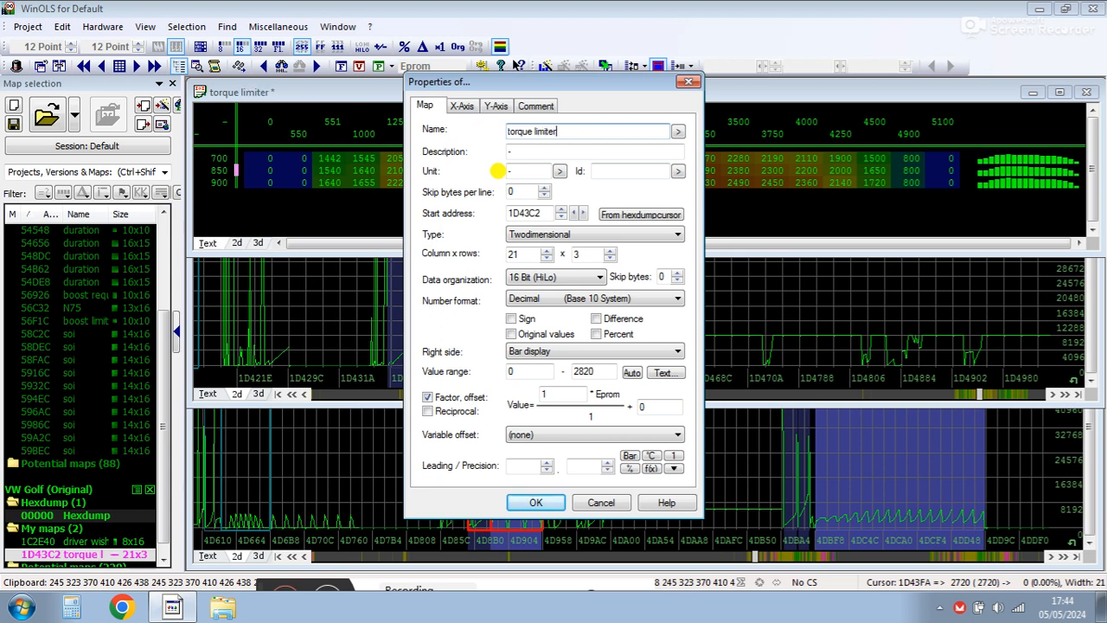
click(552, 395)
text(0.1)
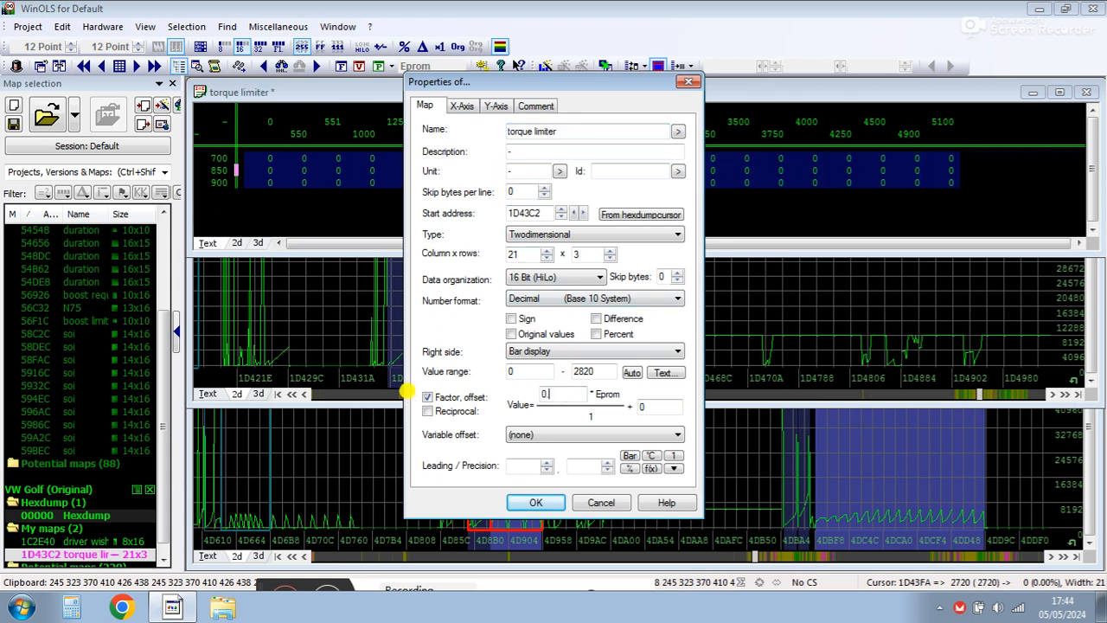
double_click(530, 172)
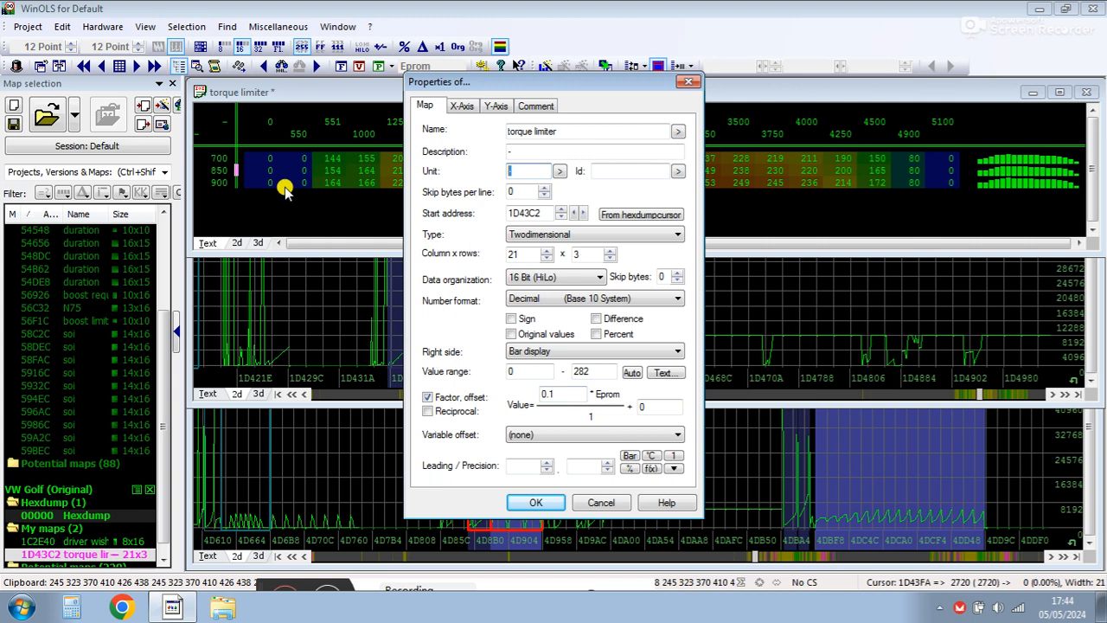
key(Return)
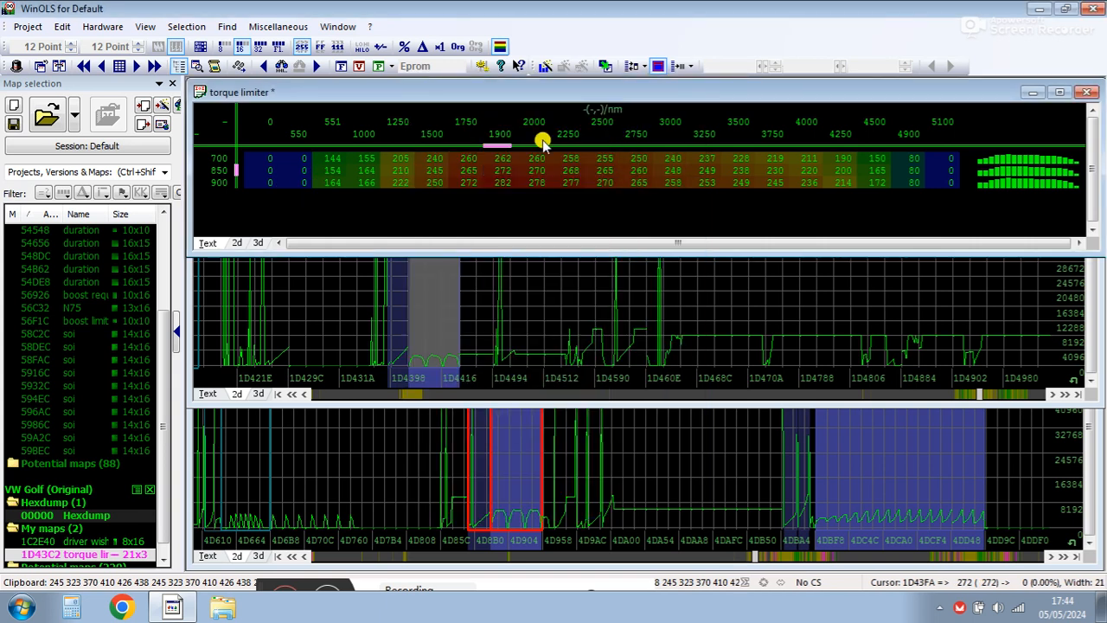
Step: Compare the torque limiter's 900-row values with the VW Golf's driver wish table and close both tables
click(536, 183)
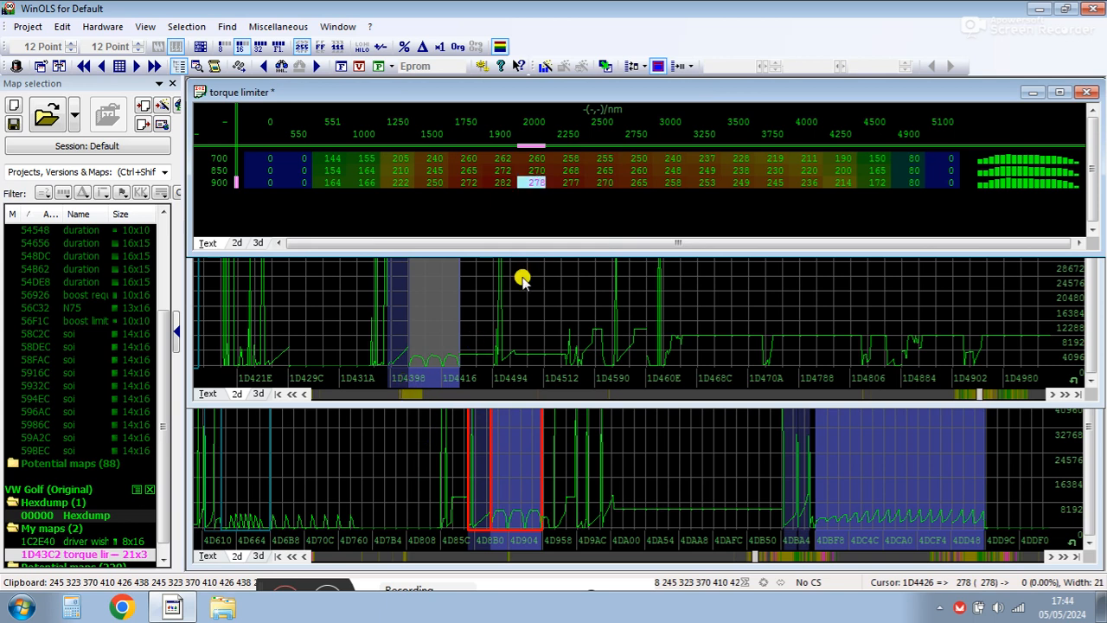
click(601, 182)
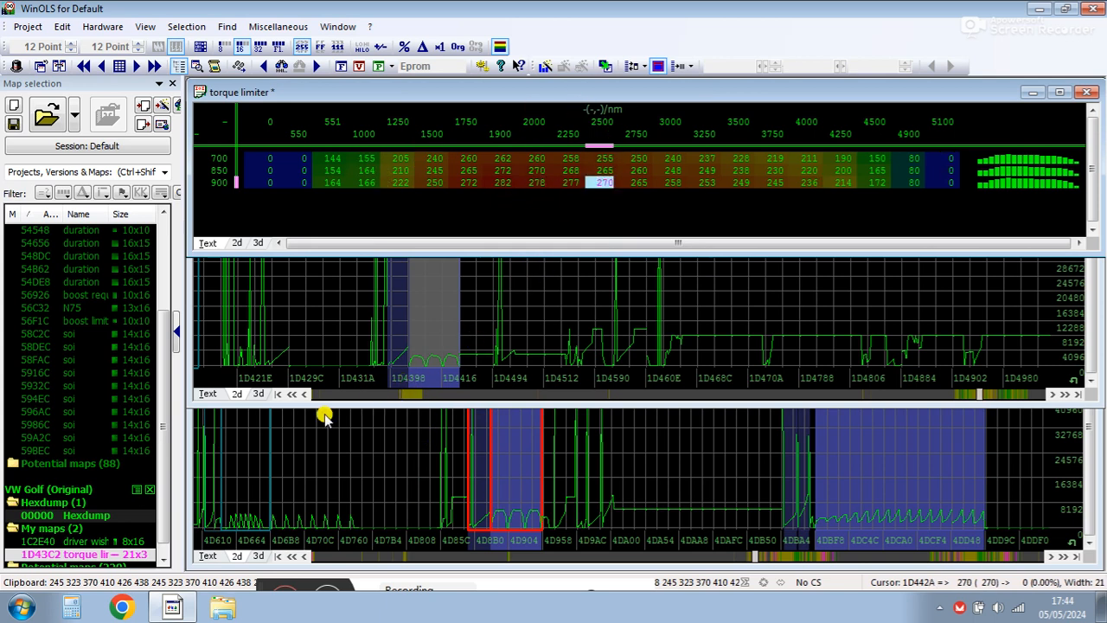
double_click(50, 541)
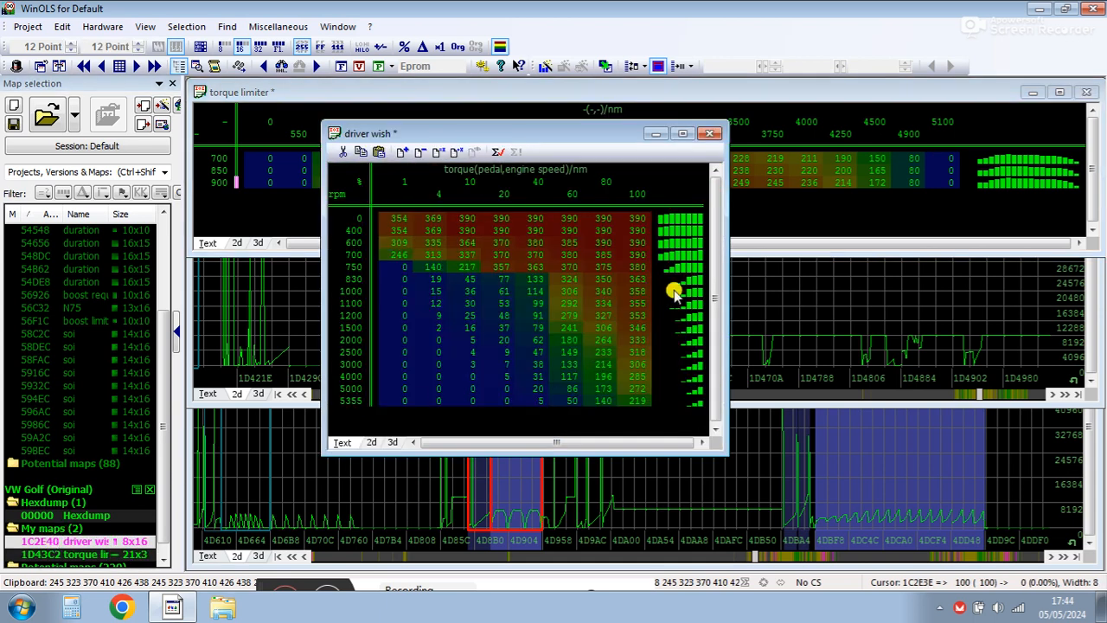
drag(548, 142, 331, 219)
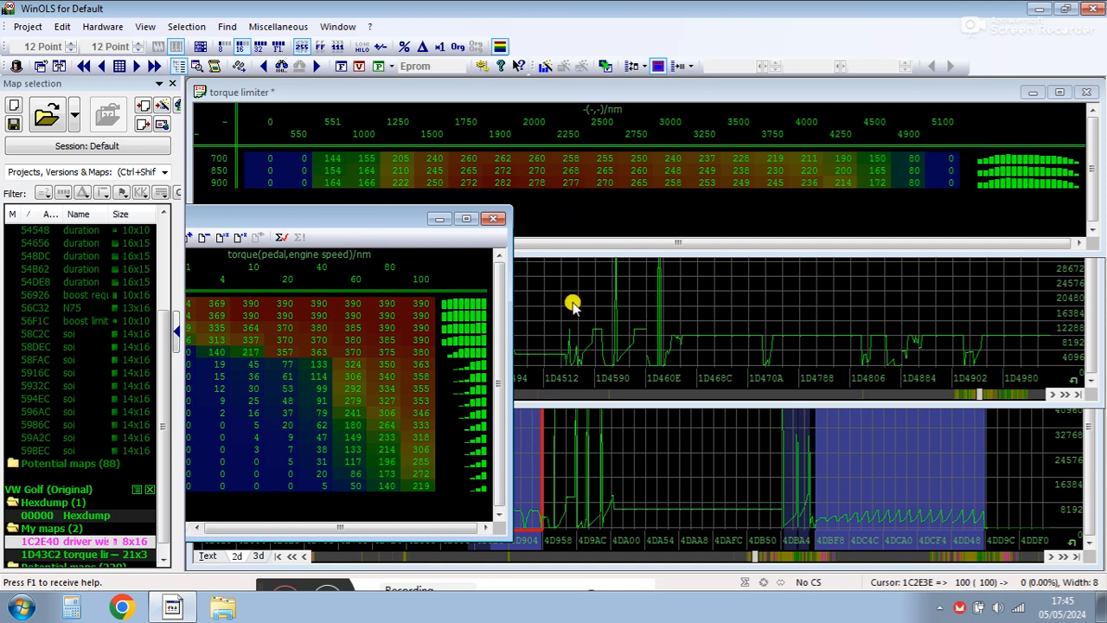
click(494, 218)
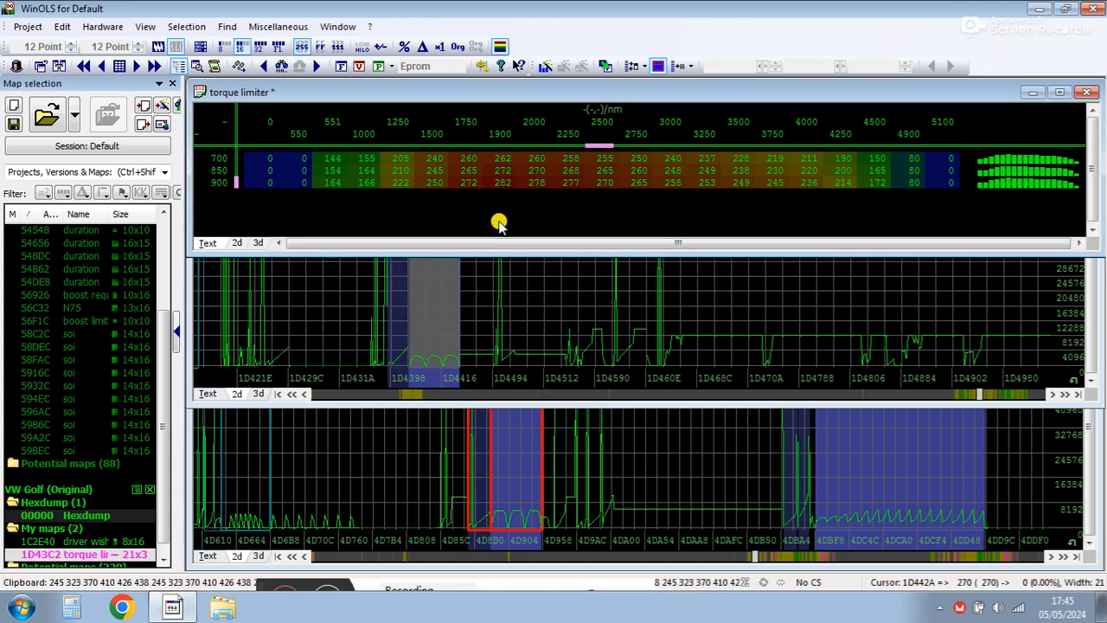
click(1087, 92)
Step: Examine the VW Golf hexdump beyond the torque limiter, comparing the 12x16 map with the Seat Toledo's smoke limiter
click(779, 308)
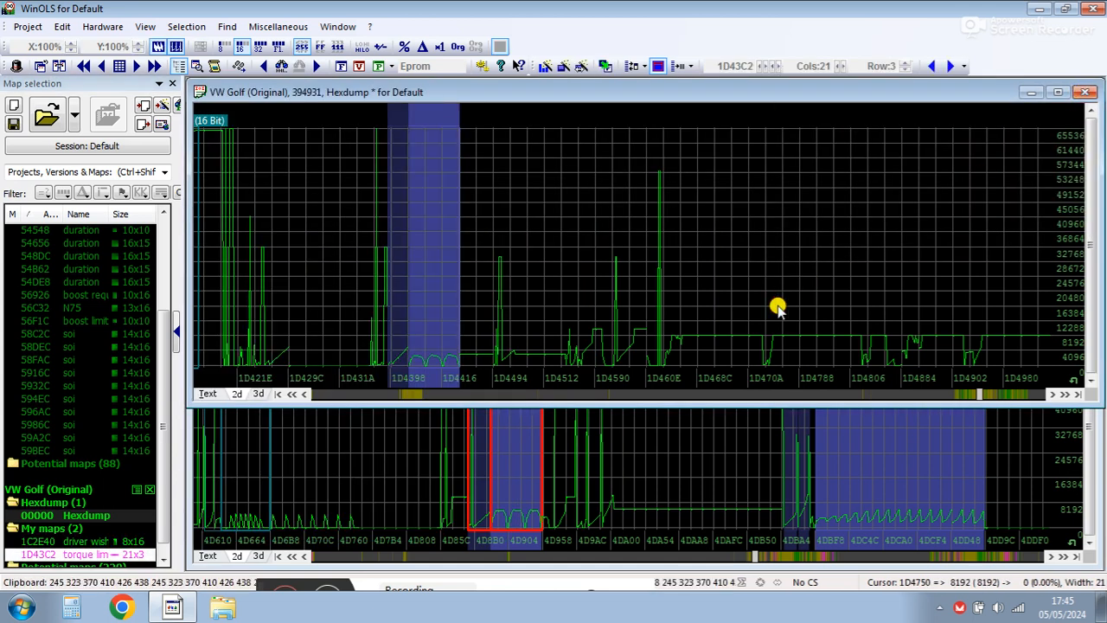
click(1033, 394)
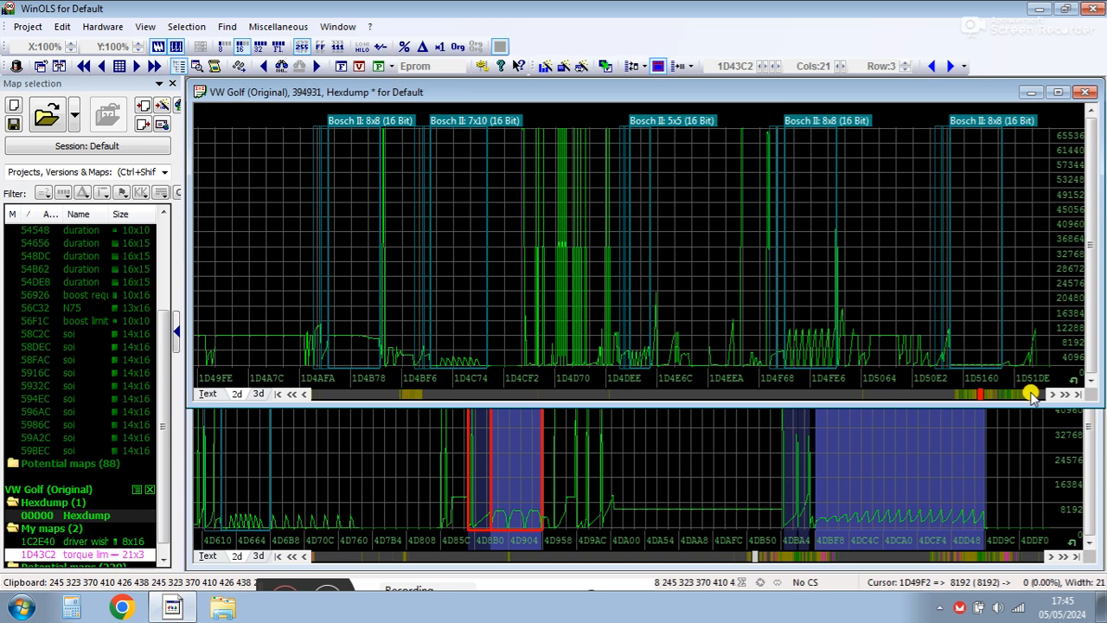
click(1032, 394)
click(1032, 394)
click(1033, 394)
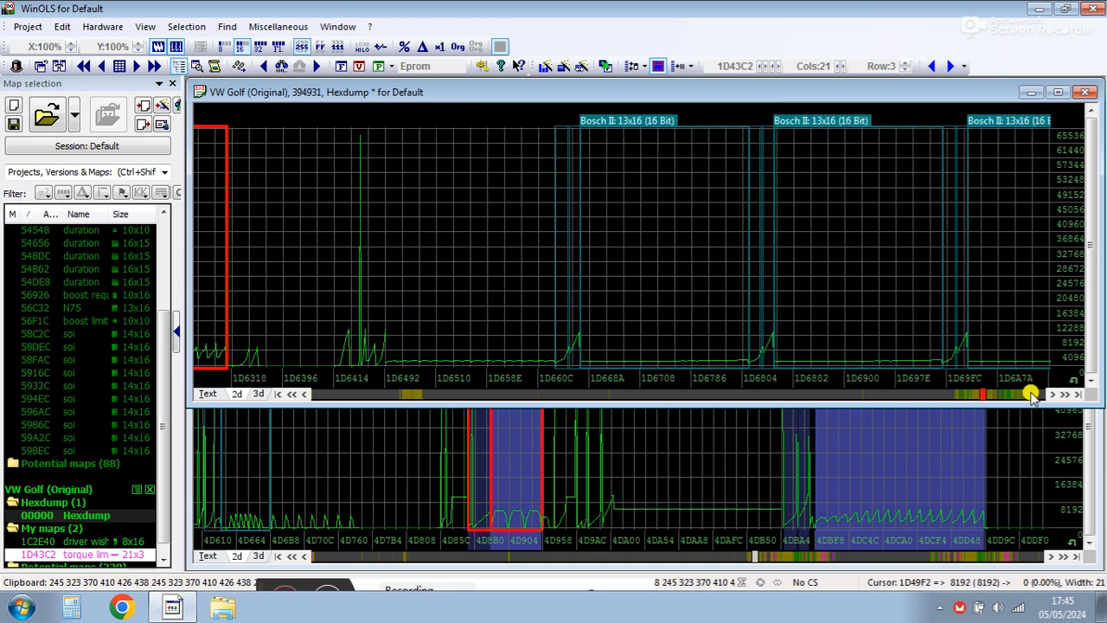
click(835, 398)
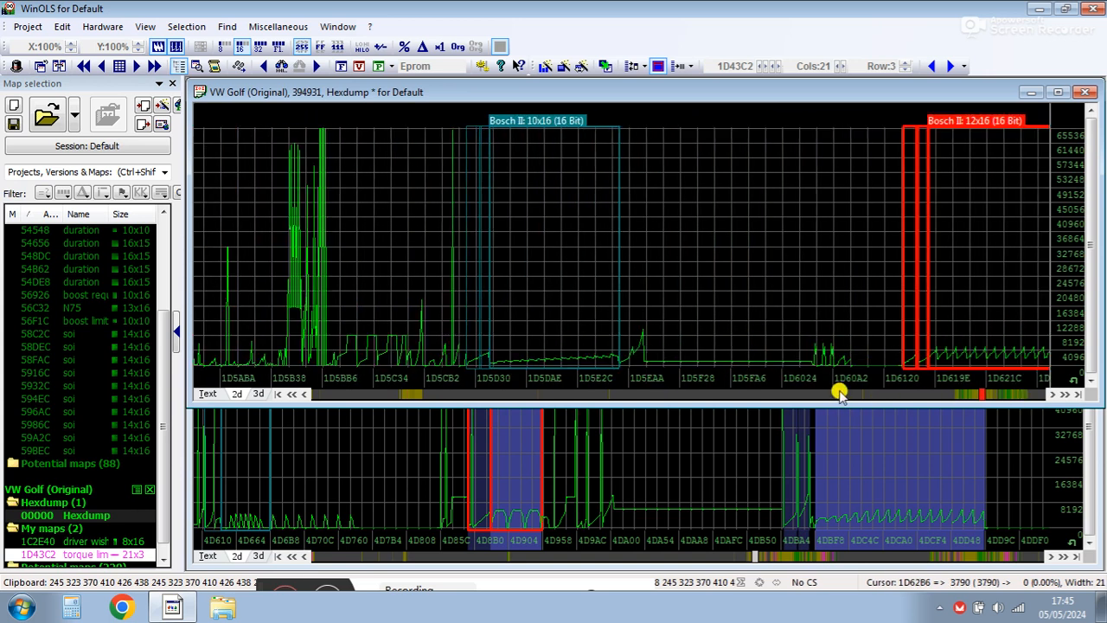
click(1069, 395)
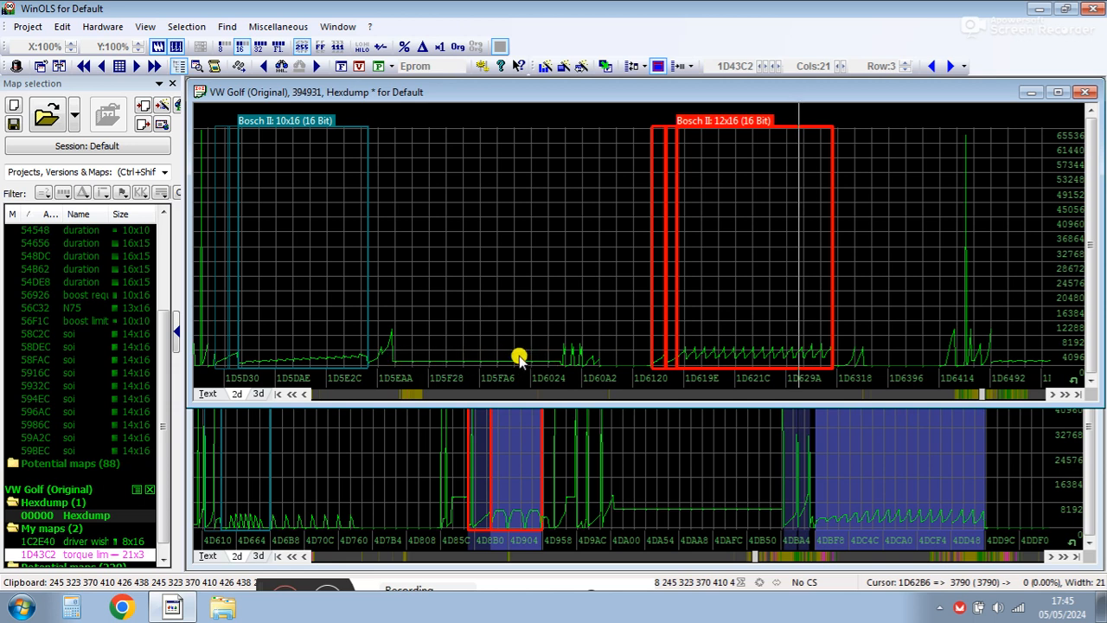
click(738, 300)
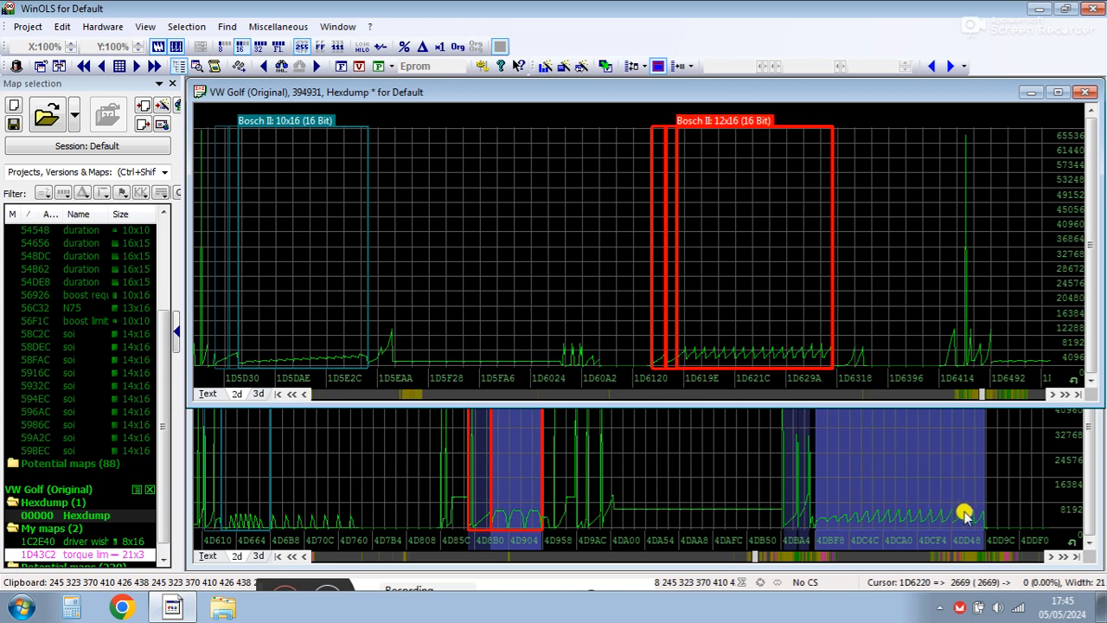
Step: Define the 12x16 map beyond the VW Golf's torque limiter with a value factor of 0.01 and close its table
double_click(730, 122)
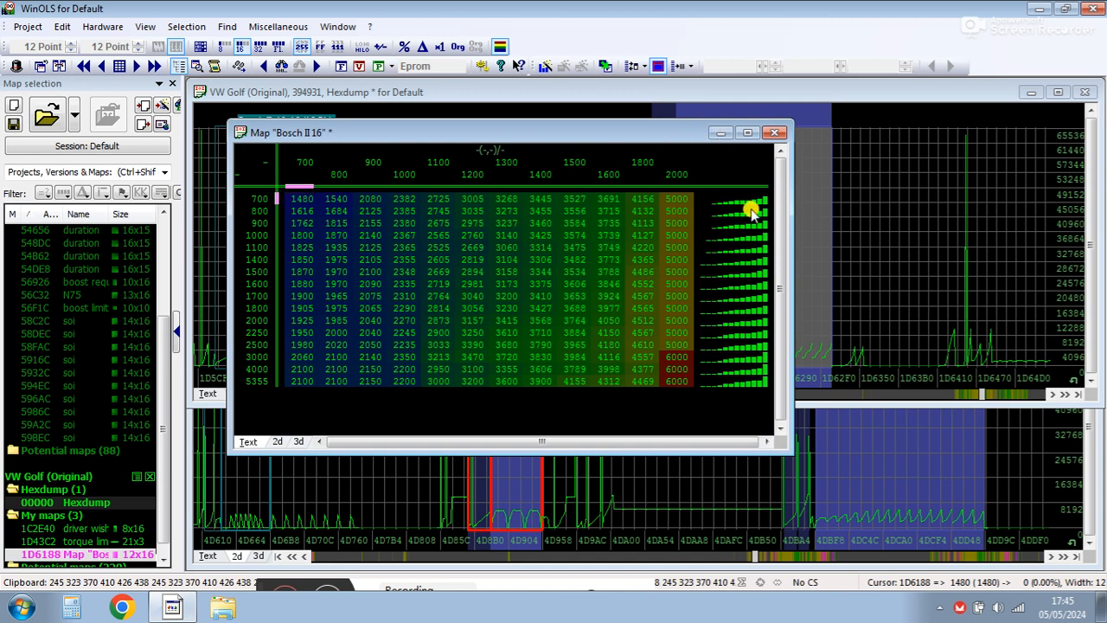
double_click(662, 299)
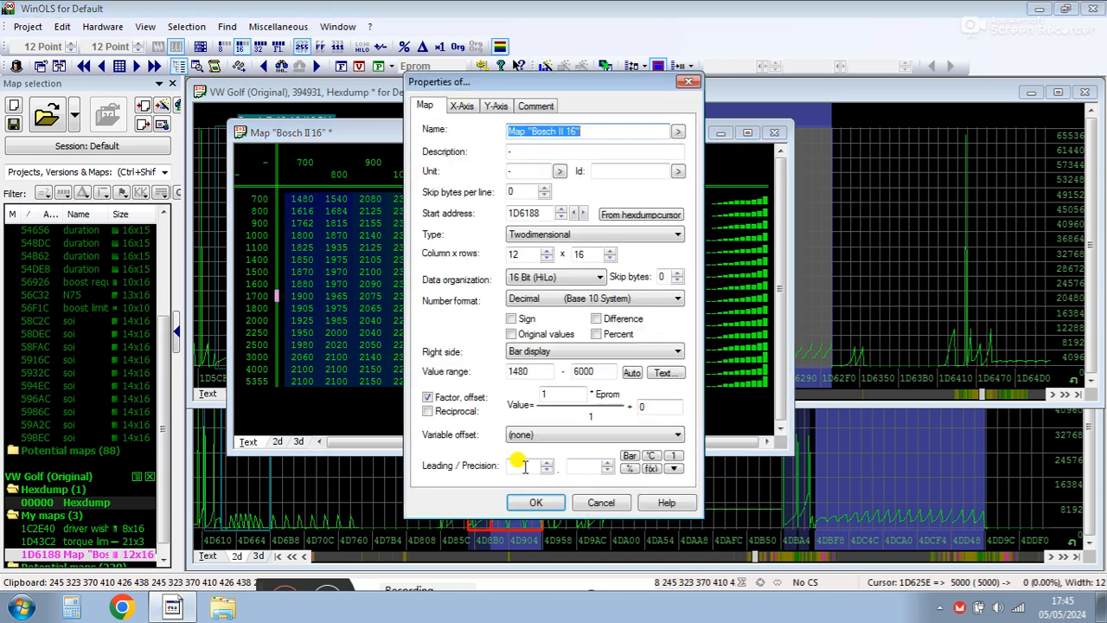
double_click(563, 394)
text(0.01)
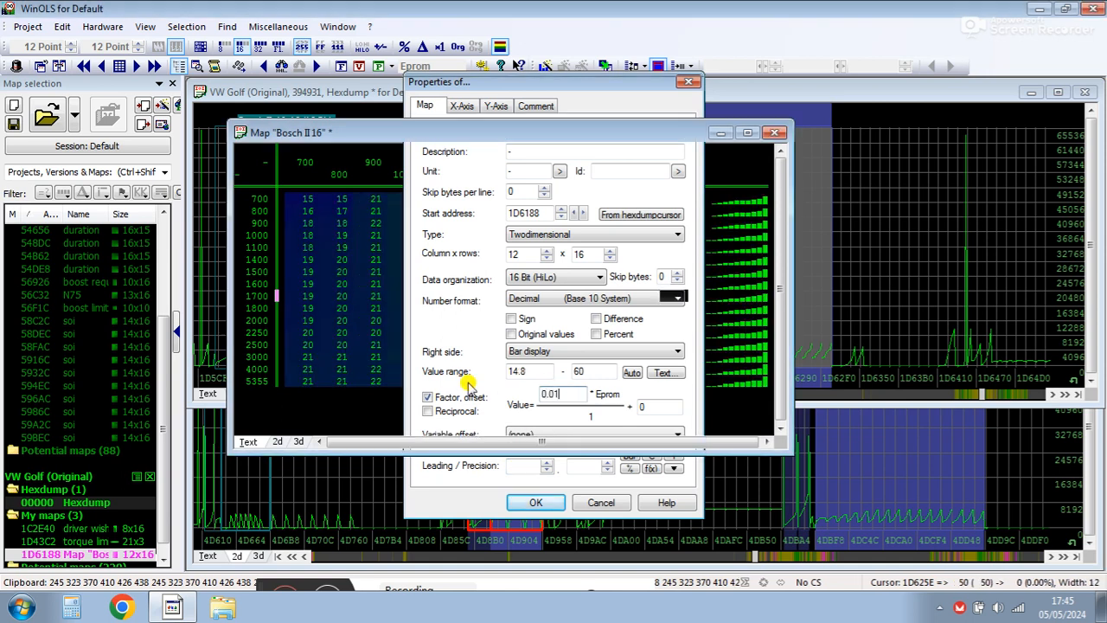
key(Return)
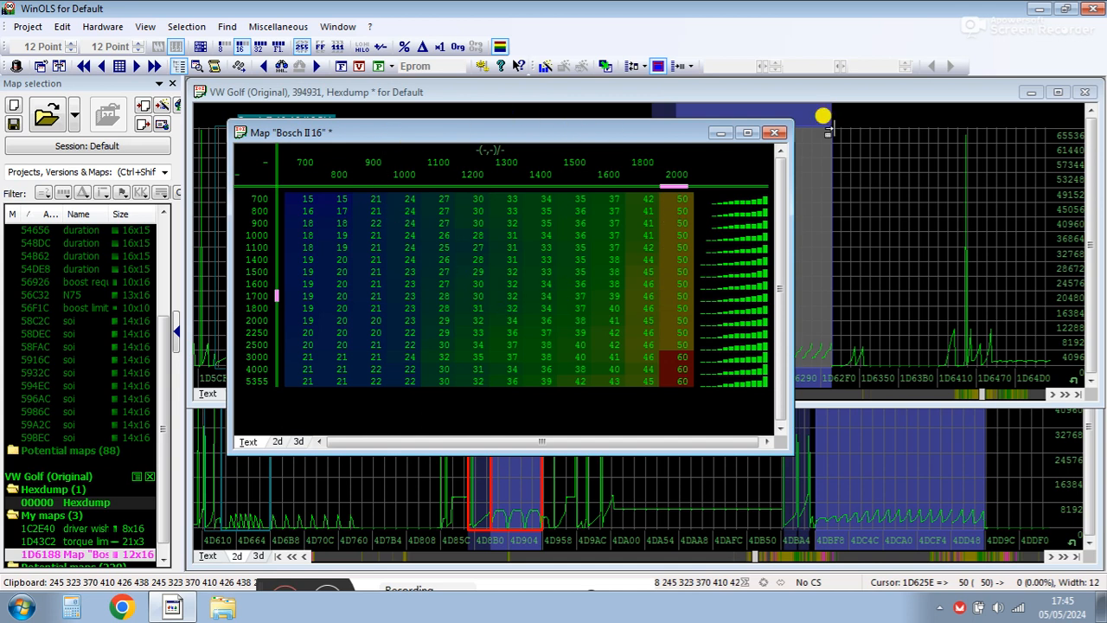
click(775, 133)
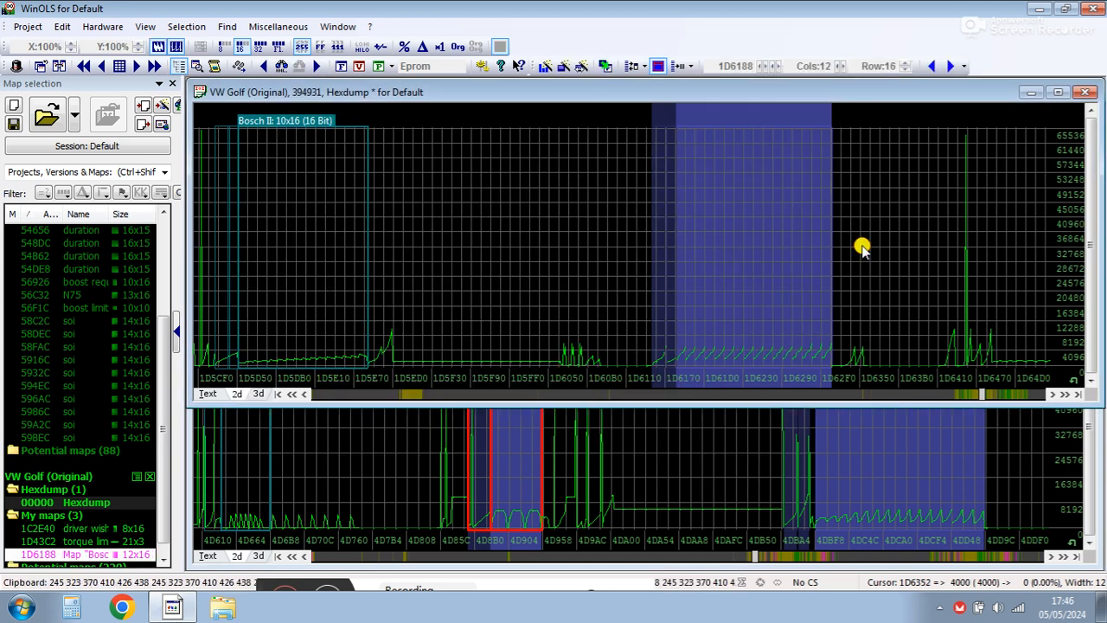
Step: Examine the VW Golf hexdump beyond the defined 12x16 map for the next recognizable map patterns
click(1012, 396)
click(1013, 395)
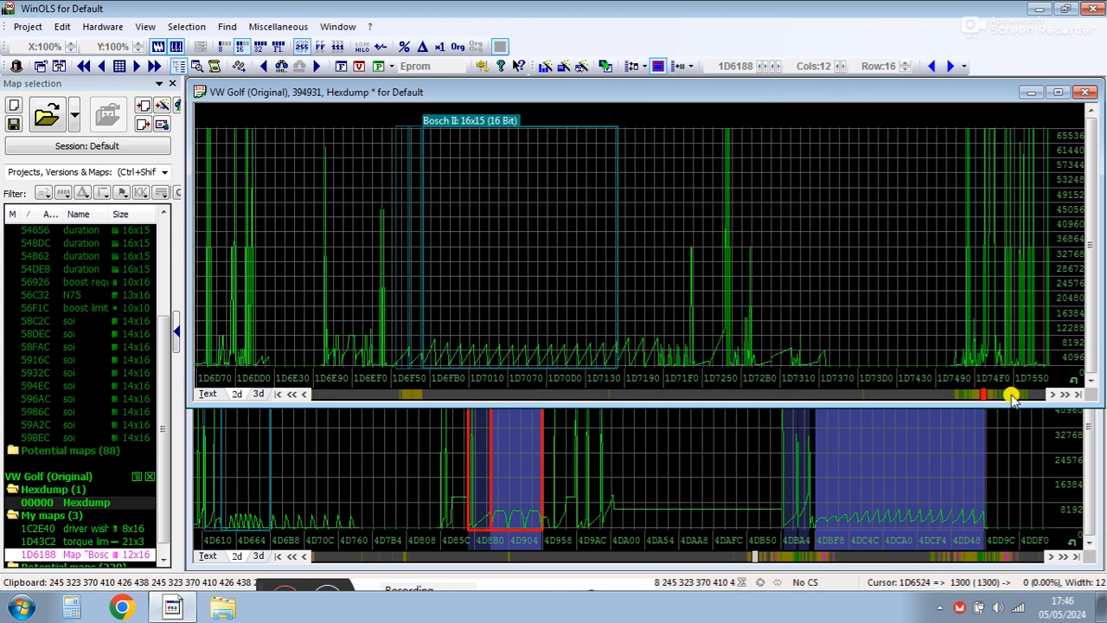
click(1012, 396)
click(1012, 395)
click(1012, 395)
click(1012, 395)
click(1013, 395)
click(1012, 395)
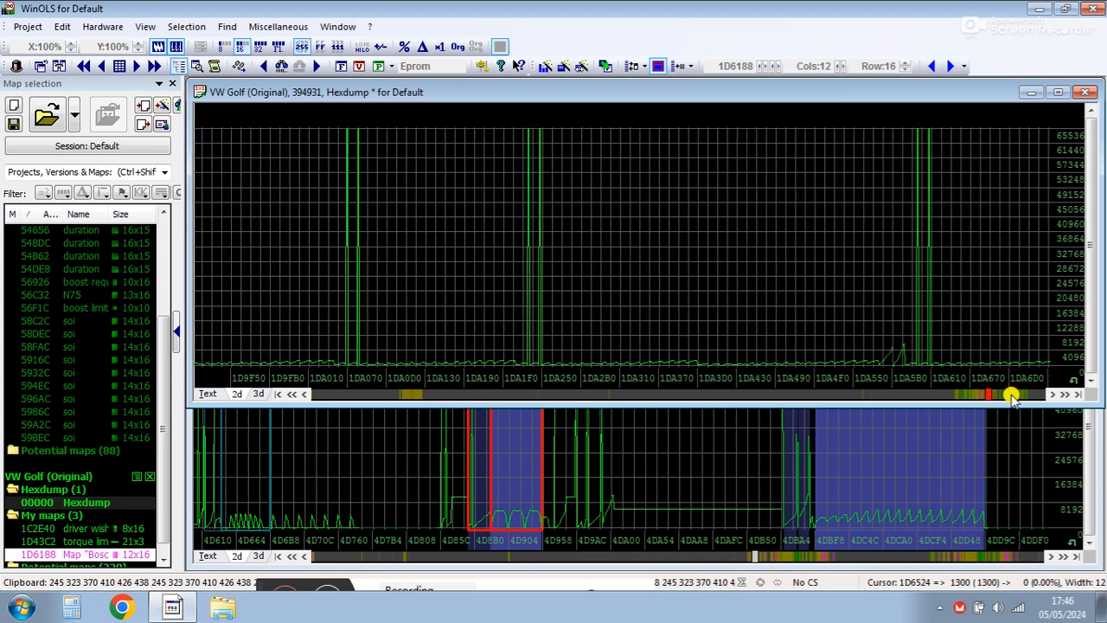
click(1013, 396)
click(1012, 395)
click(1012, 395)
click(1012, 396)
click(894, 396)
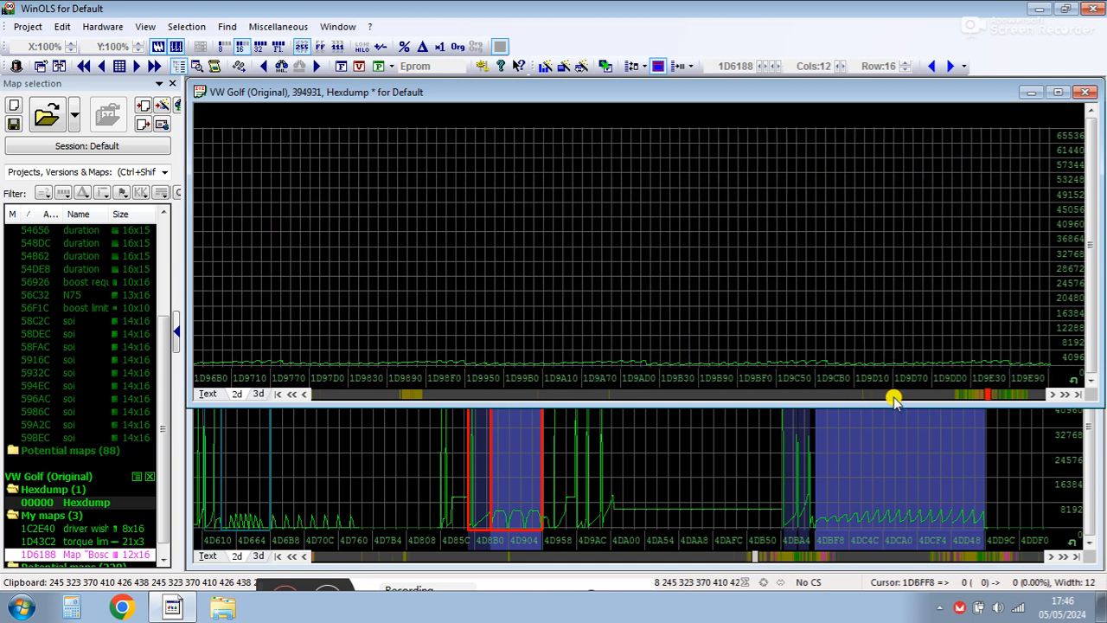
click(893, 396)
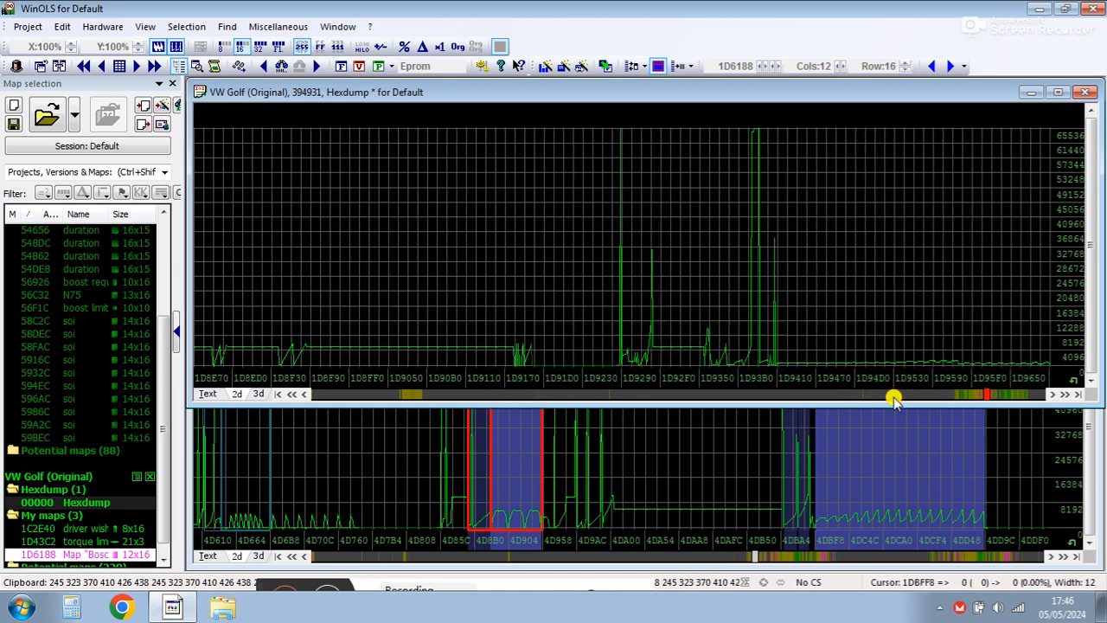
click(1066, 395)
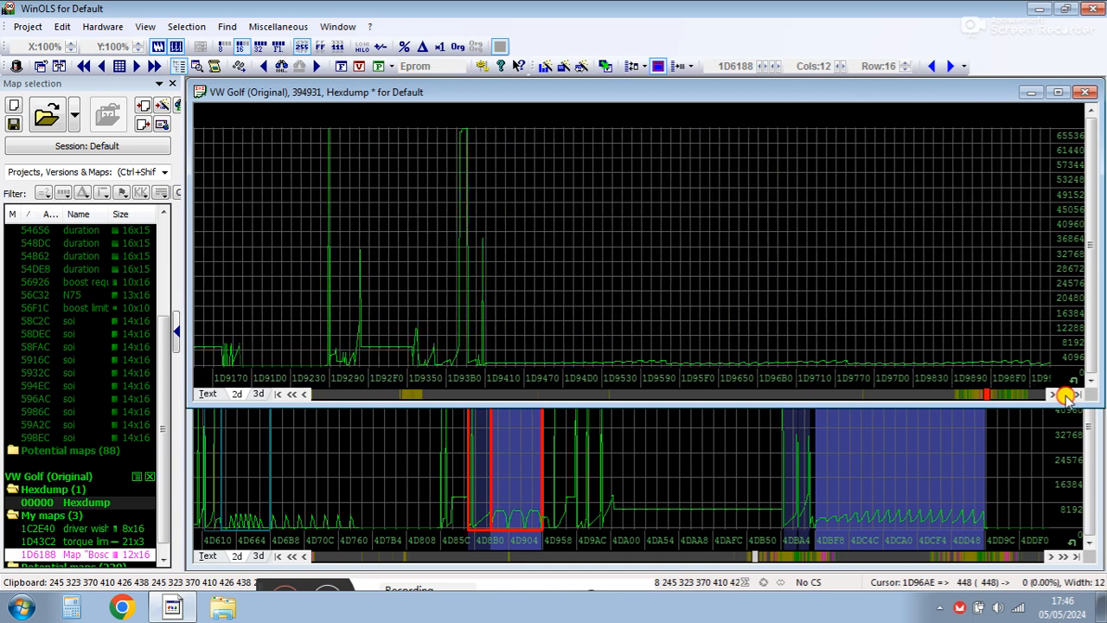
Step: Look through the Seat Toledo hexdump from the smoke limiter onward to the first soi map
click(934, 555)
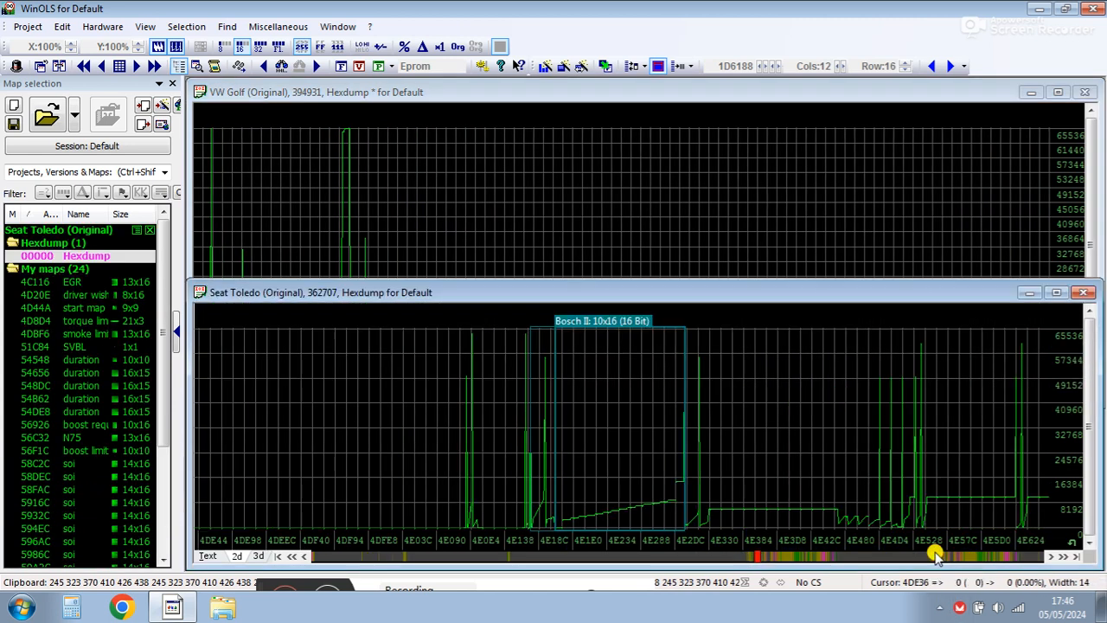
click(935, 555)
click(934, 555)
click(934, 554)
click(935, 555)
click(934, 555)
click(934, 555)
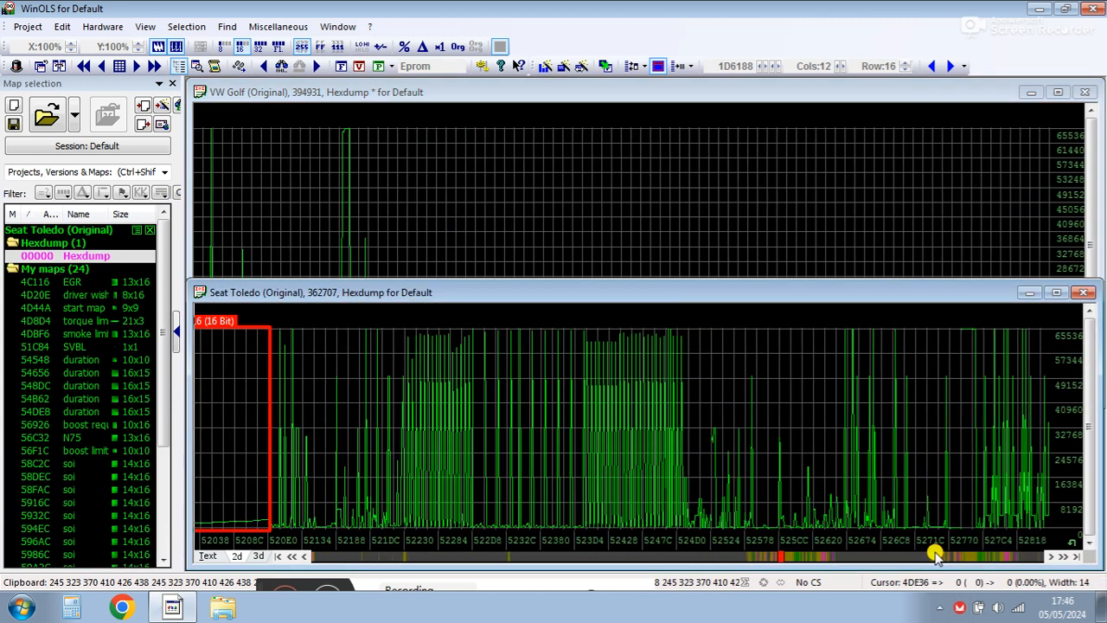
click(934, 555)
click(935, 555)
click(935, 555)
click(934, 555)
click(934, 554)
click(935, 555)
click(934, 555)
click(934, 554)
click(934, 554)
click(935, 555)
click(935, 555)
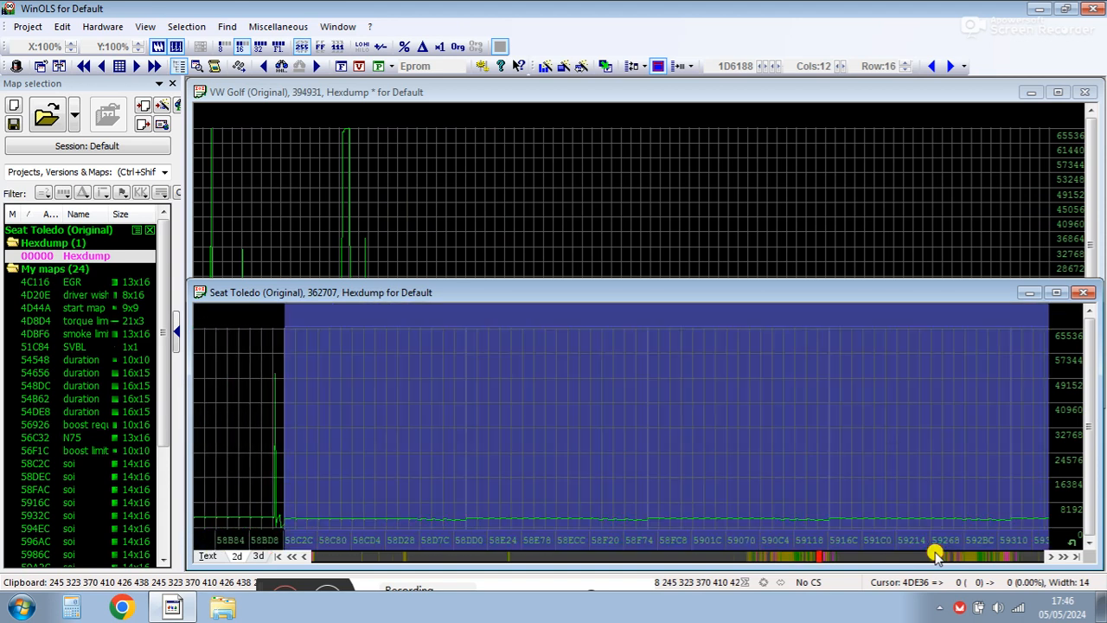
Step: Search the VW Golf hexdump further on, up to the group of 15x19 potential maps
click(641, 236)
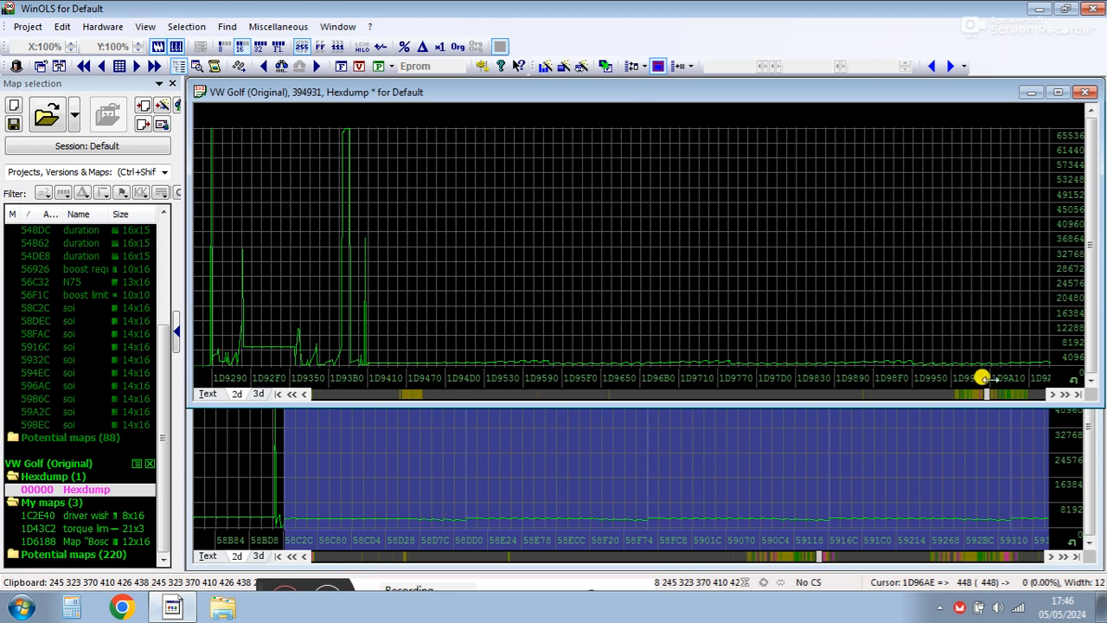
click(1013, 396)
click(1013, 396)
click(1013, 396)
click(1013, 395)
click(1013, 396)
click(1014, 396)
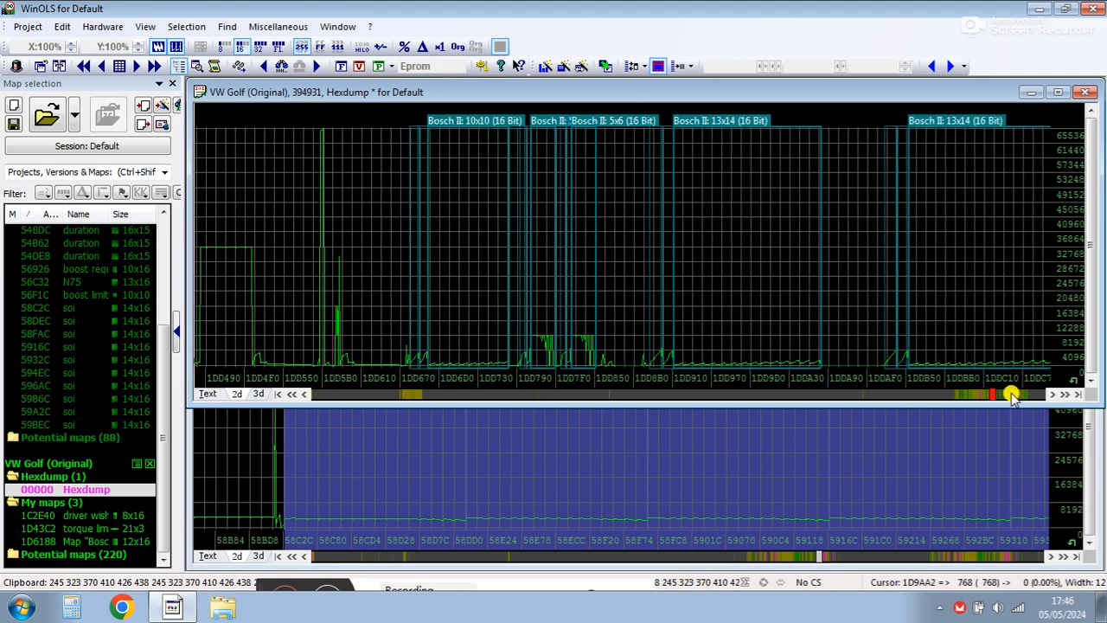
click(1013, 395)
click(1013, 396)
click(1013, 395)
click(1014, 396)
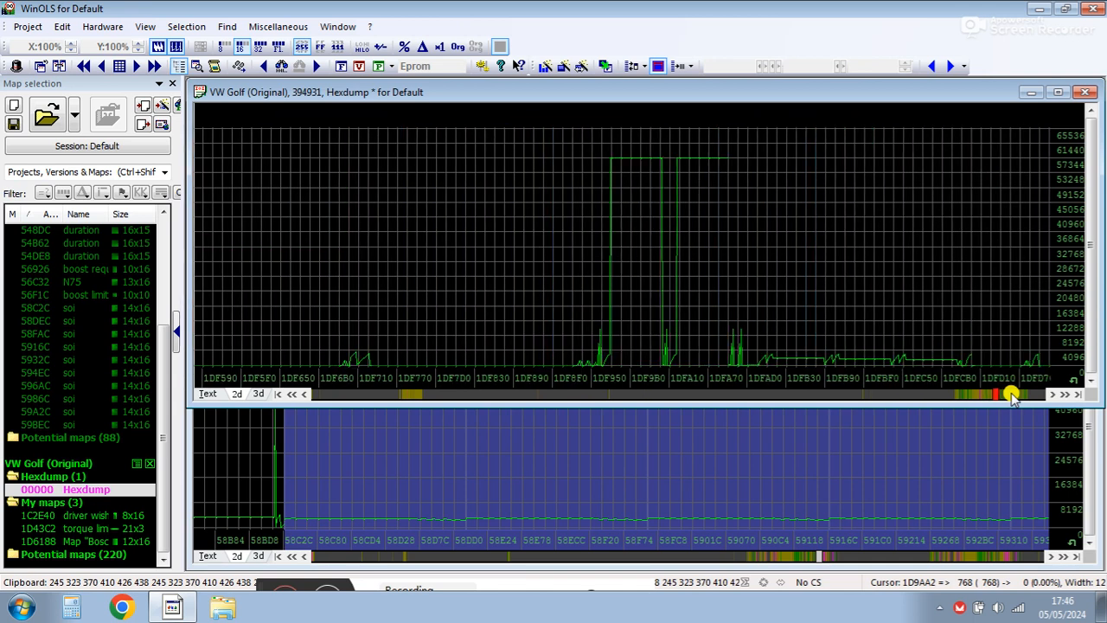
click(1013, 396)
click(1015, 396)
click(1015, 396)
click(1014, 395)
click(1014, 396)
click(1019, 394)
click(1019, 394)
click(1018, 394)
click(1019, 393)
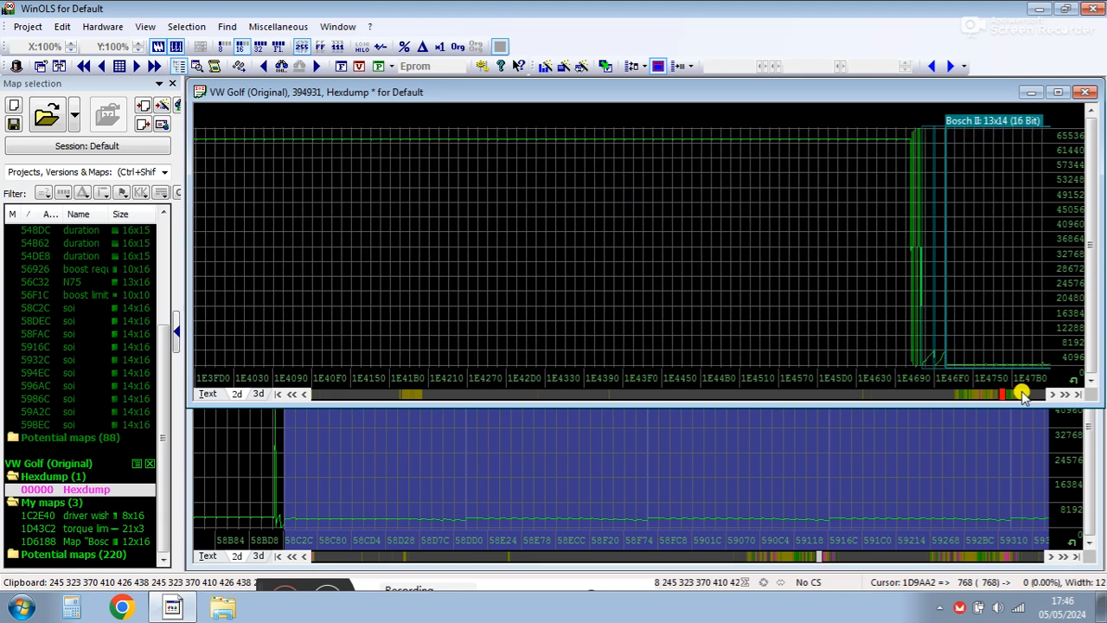
click(1021, 394)
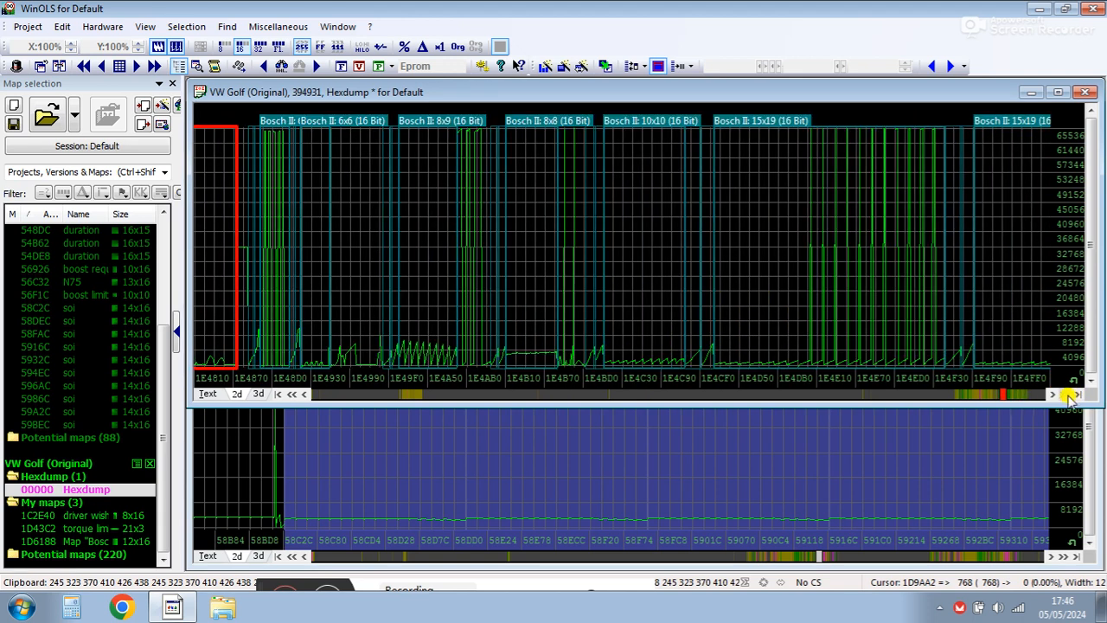
click(1066, 394)
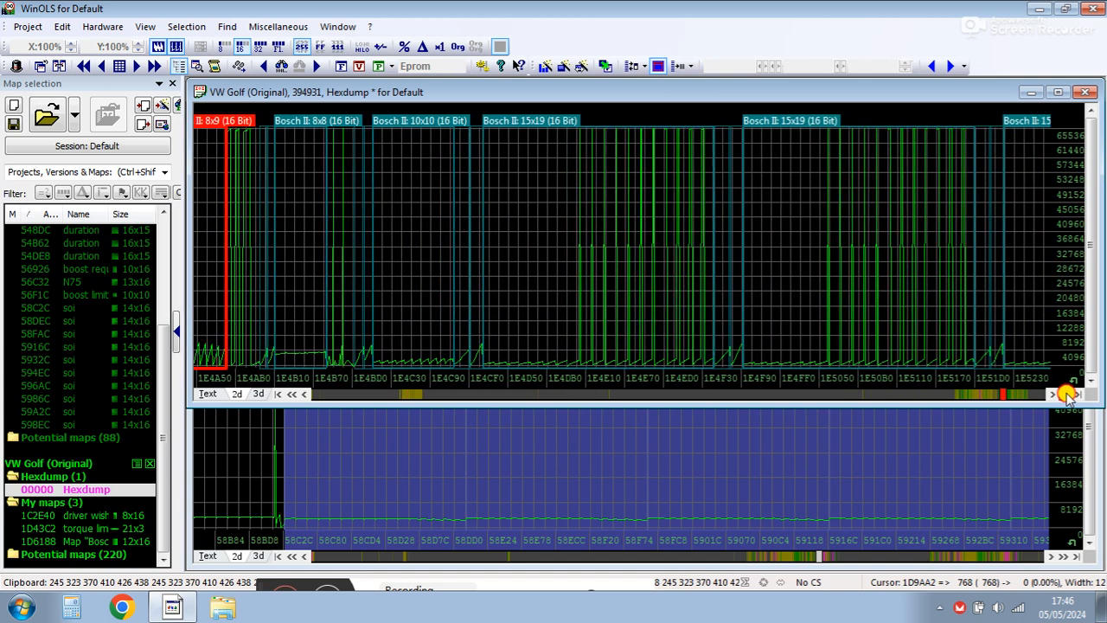
Step: Locate the Seat Toledo's duration maps and compare them with the VW Golf's 15x19 potential maps
click(768, 556)
click(767, 558)
click(766, 558)
click(766, 558)
click(766, 558)
click(767, 558)
click(766, 558)
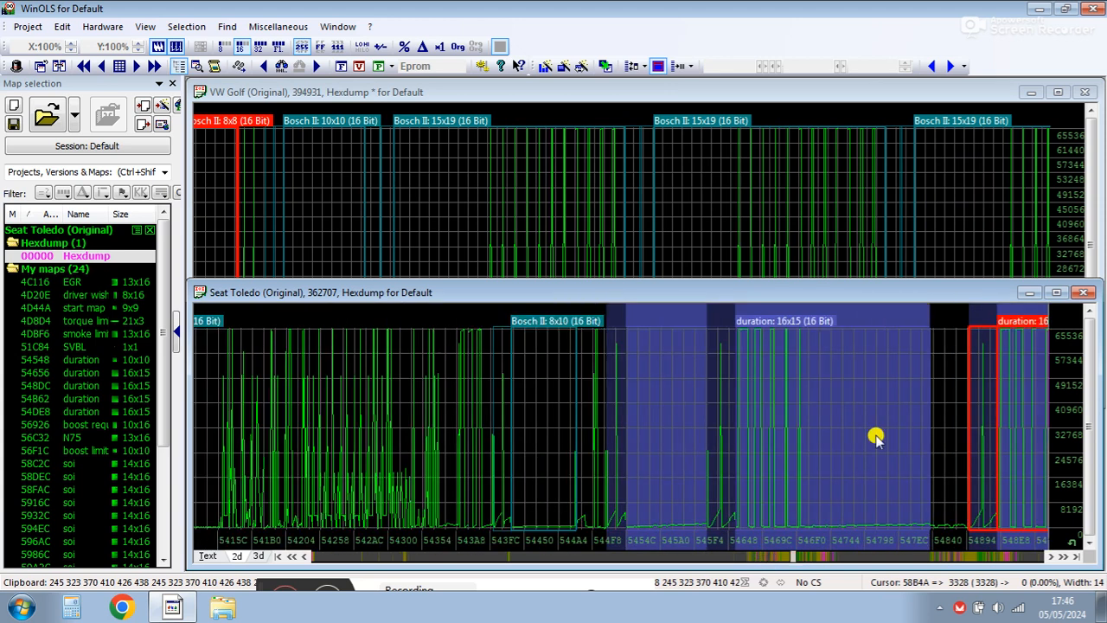
click(805, 207)
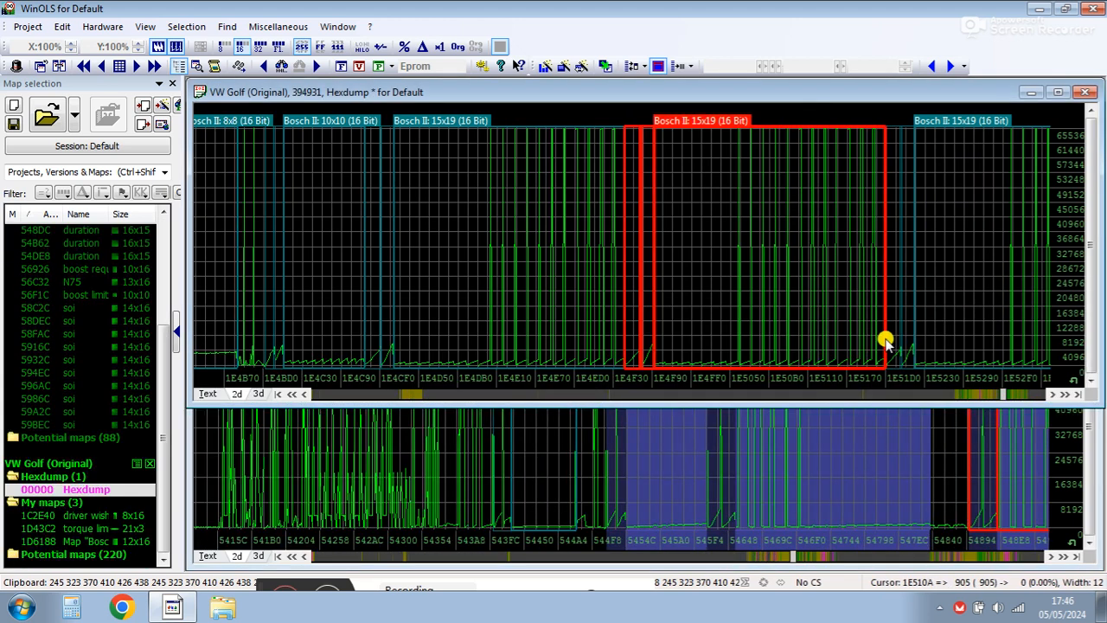
Step: Examine the VW Golf hexdump beyond the 15x19 maps and locate the neighbouring 10x15, 10x16 and 10x11 potential maps
drag(1010, 400, 1021, 397)
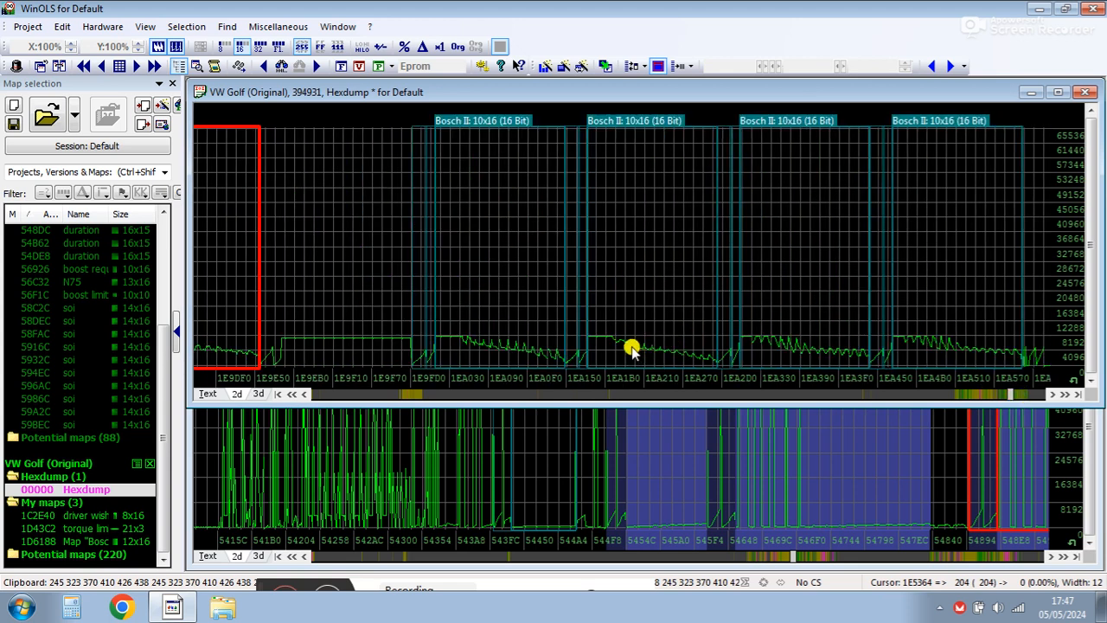
click(462, 398)
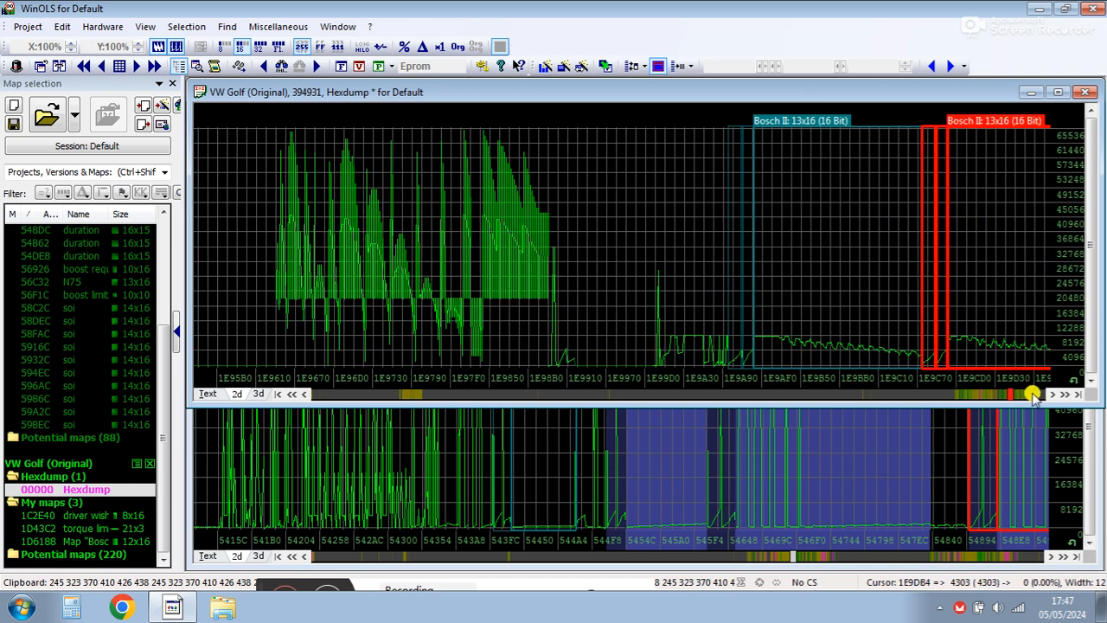
click(1033, 395)
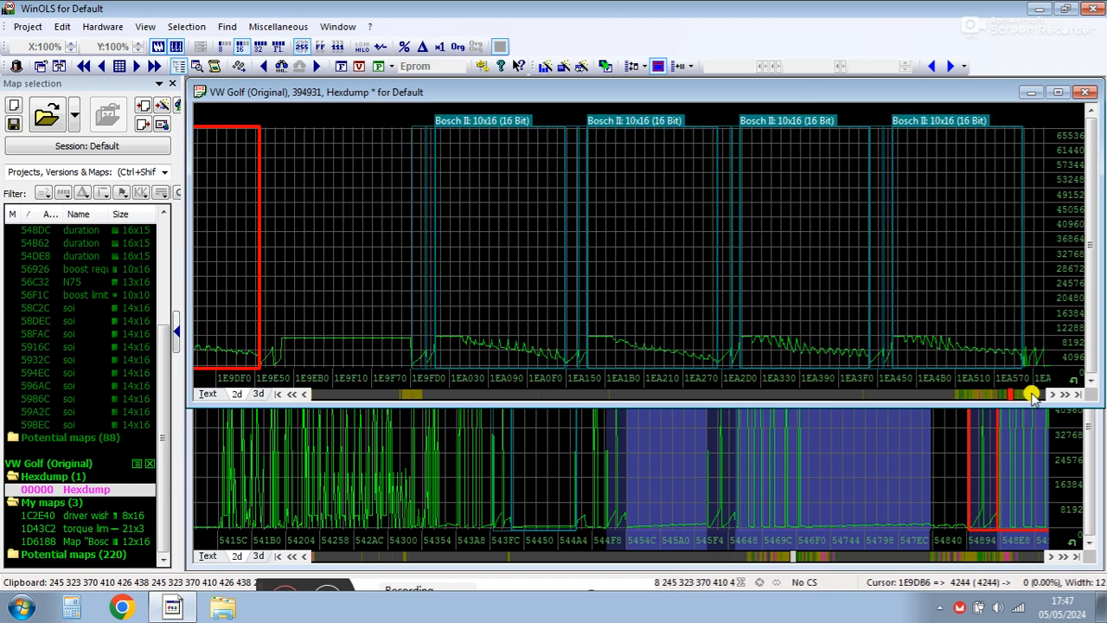
click(1033, 395)
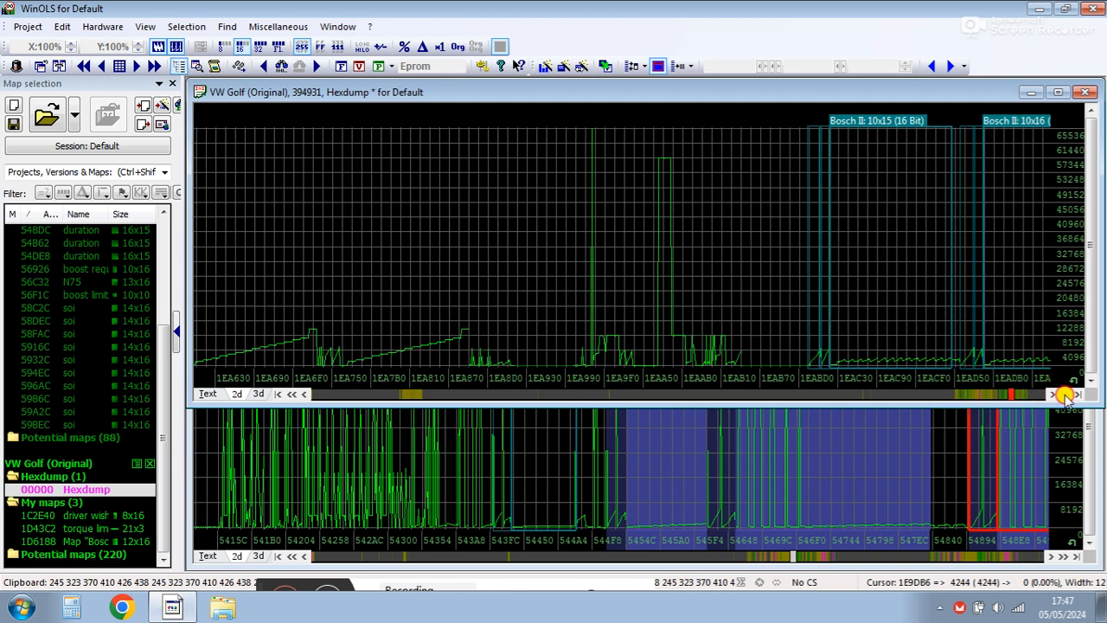
click(1065, 395)
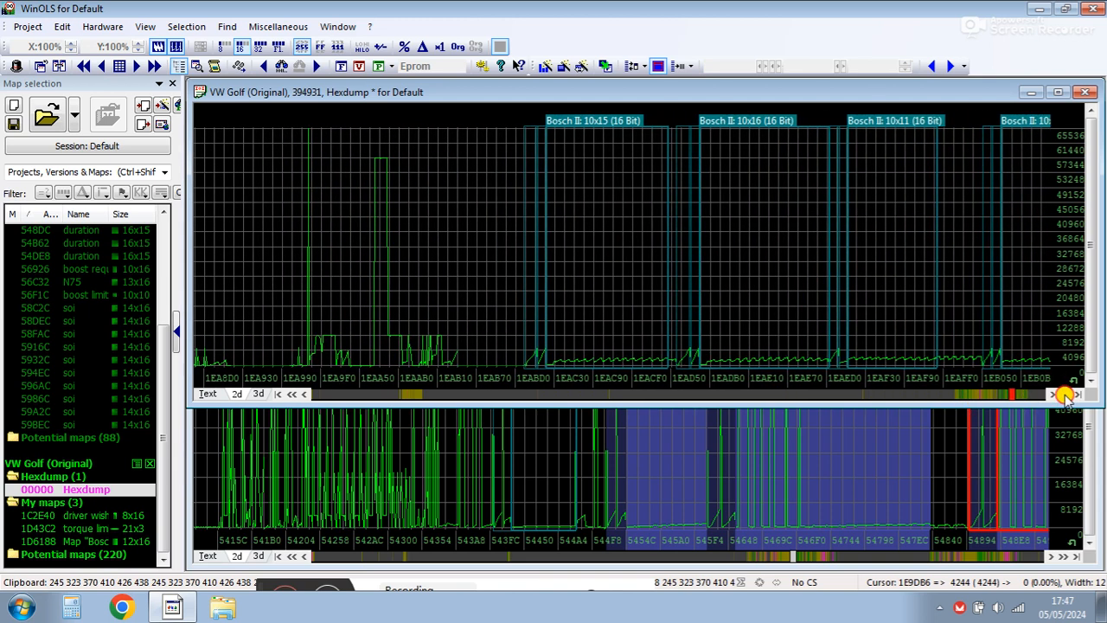
click(527, 315)
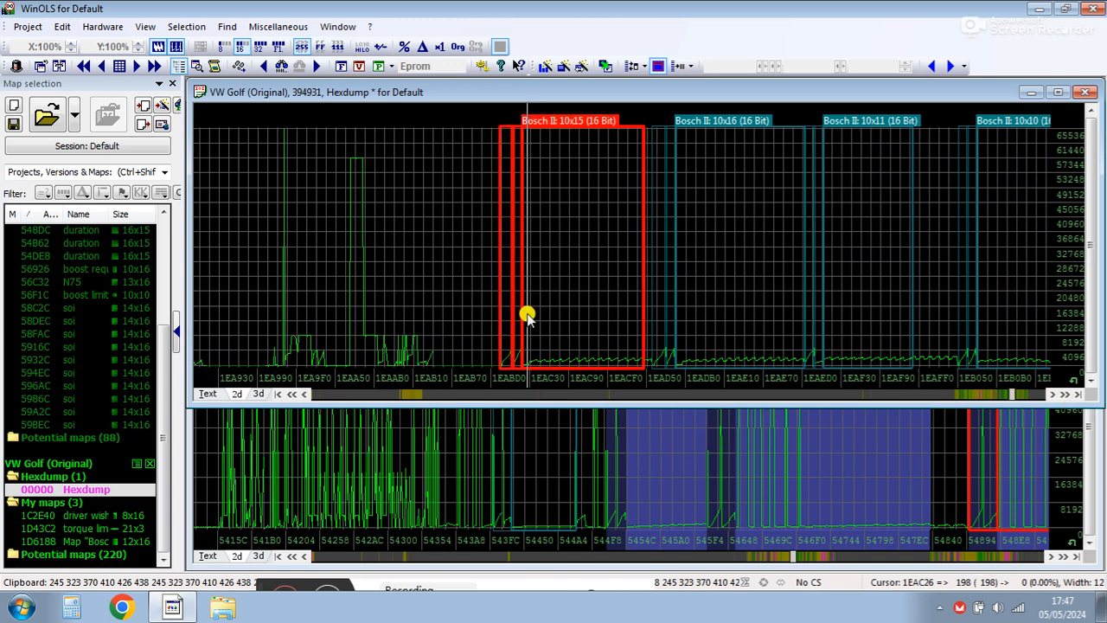
Step: Locate the Seat Toledo's boost request map and compare its curve with the VW Golf's 10x15 potential map
click(864, 555)
click(864, 555)
click(863, 556)
click(864, 555)
click(863, 556)
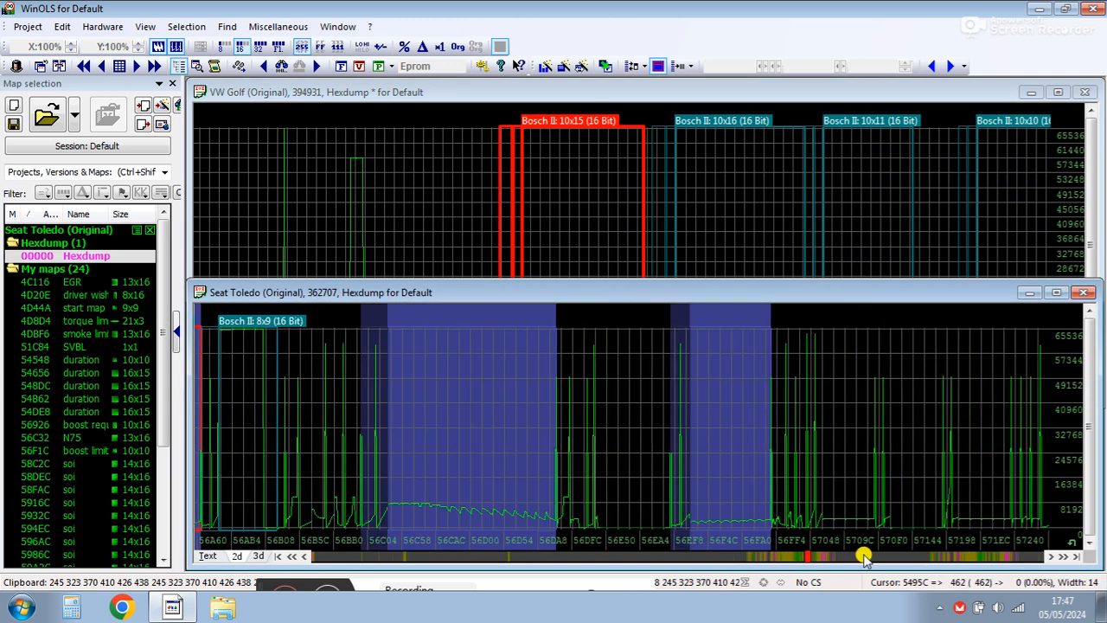
click(778, 554)
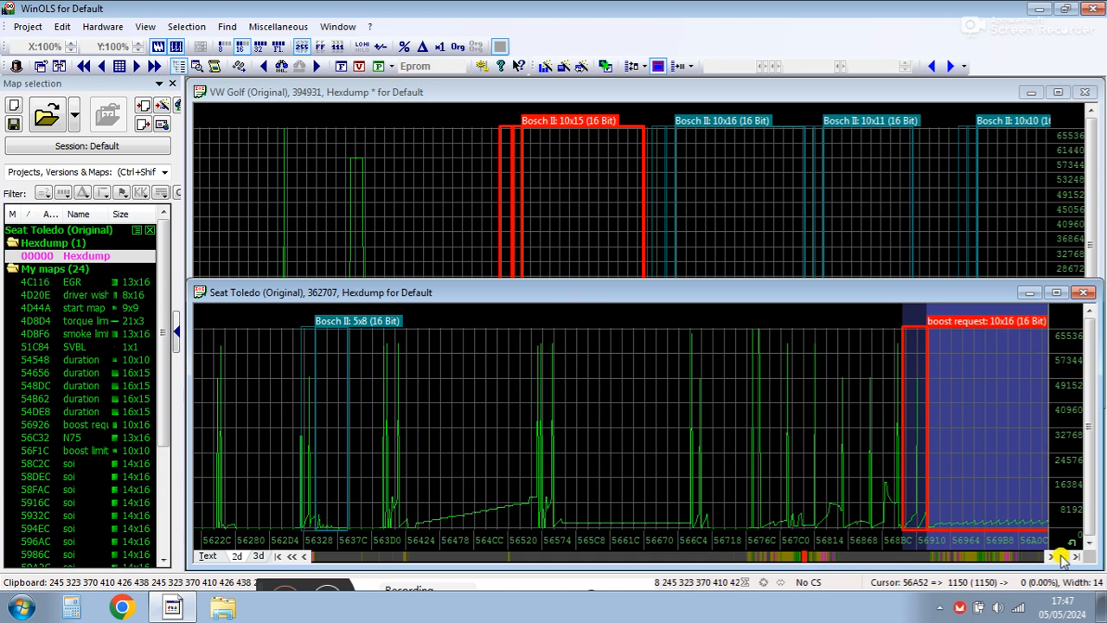
click(1063, 556)
click(1063, 556)
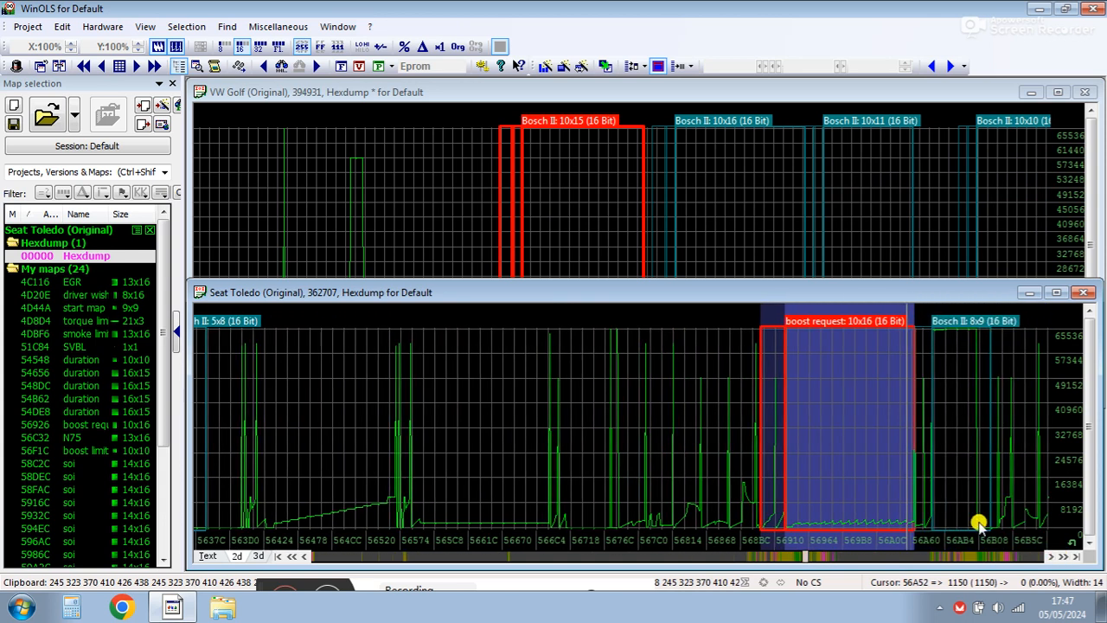
click(564, 203)
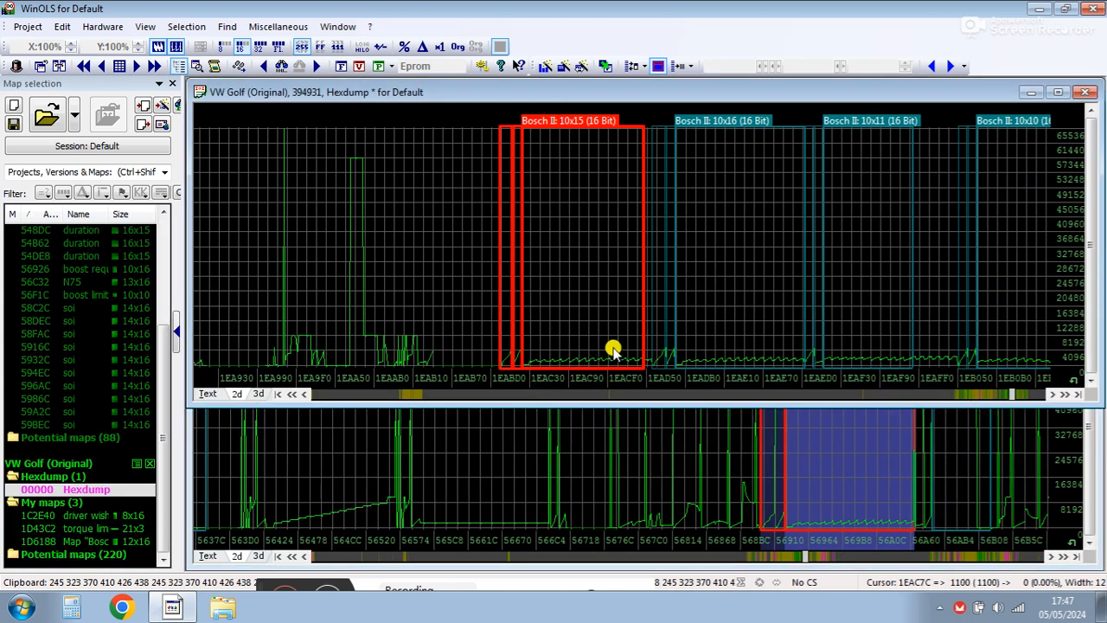
Step: Add the VW Golf's 10x15 and 10x16 potential maps to its own maps, checking and closing each table
double_click(558, 121)
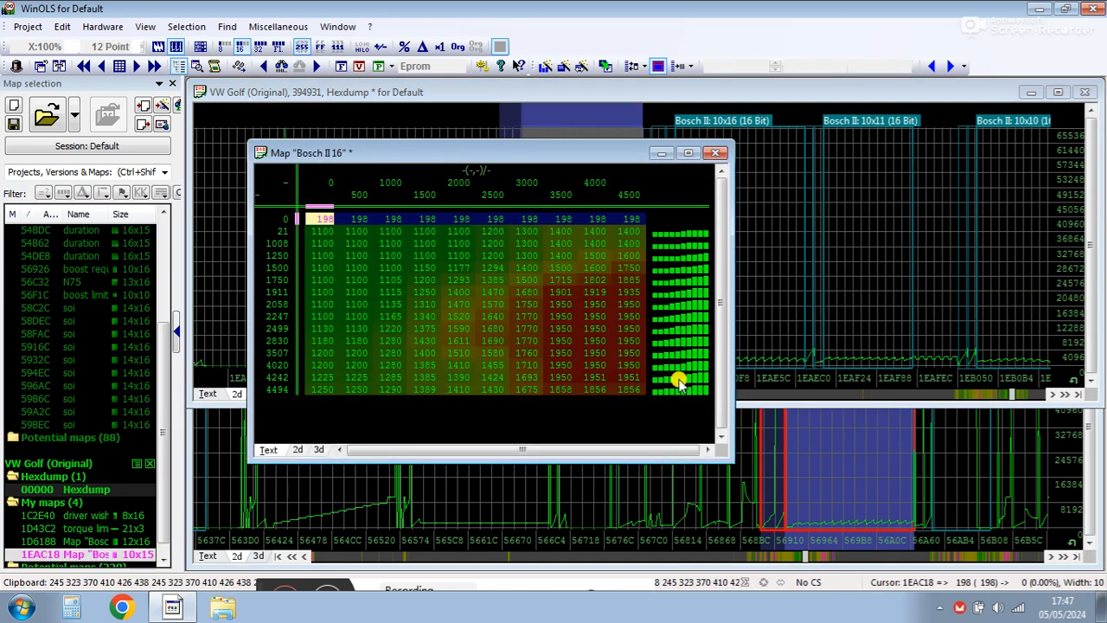
click(715, 153)
click(715, 122)
double_click(714, 121)
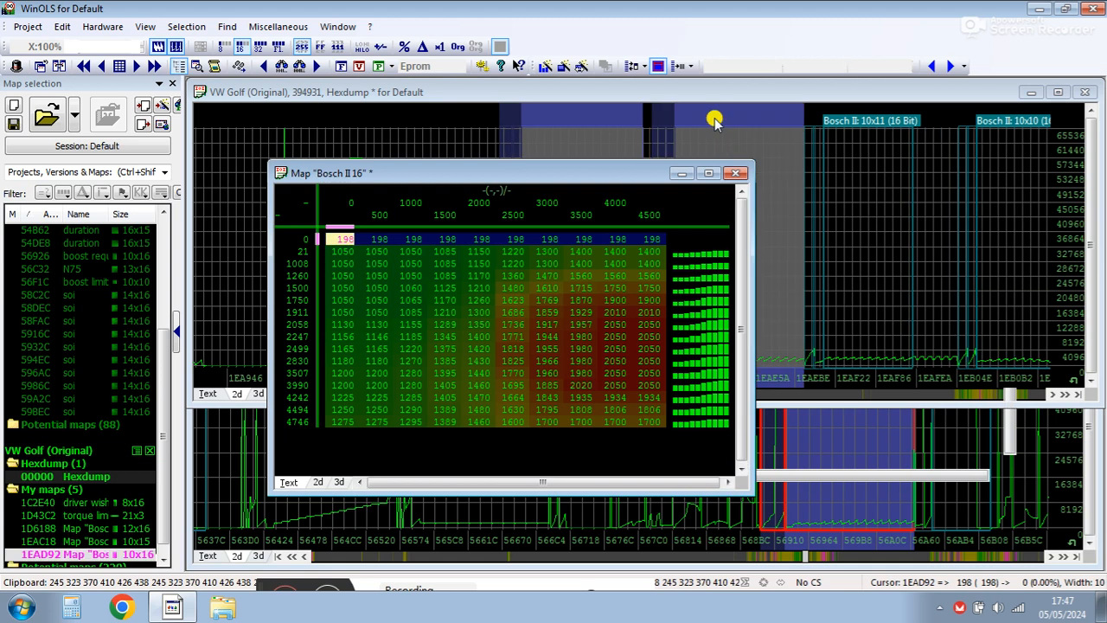
click(615, 337)
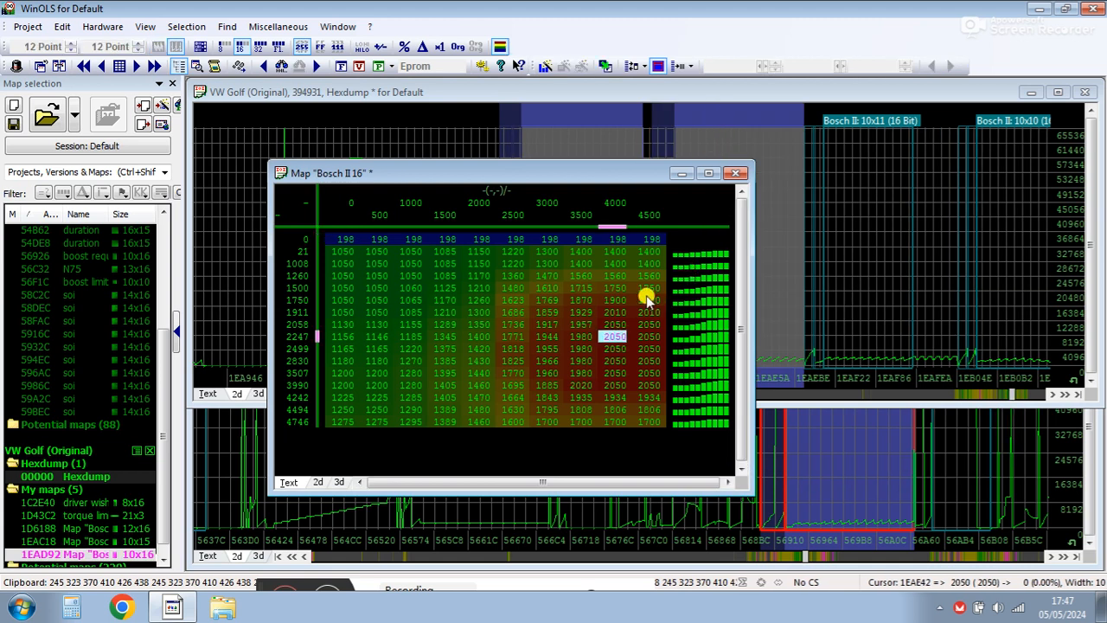
click(734, 172)
Step: Compare the value tables of the VW Golf's 10x15 and 10x16 maps again and close both
click(563, 265)
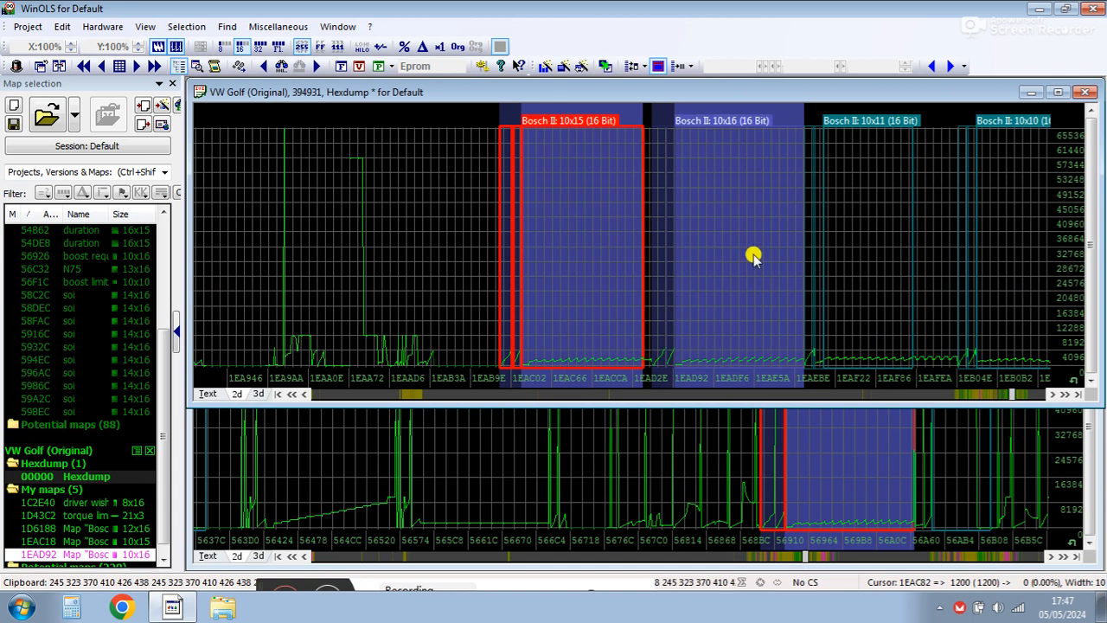
double_click(585, 242)
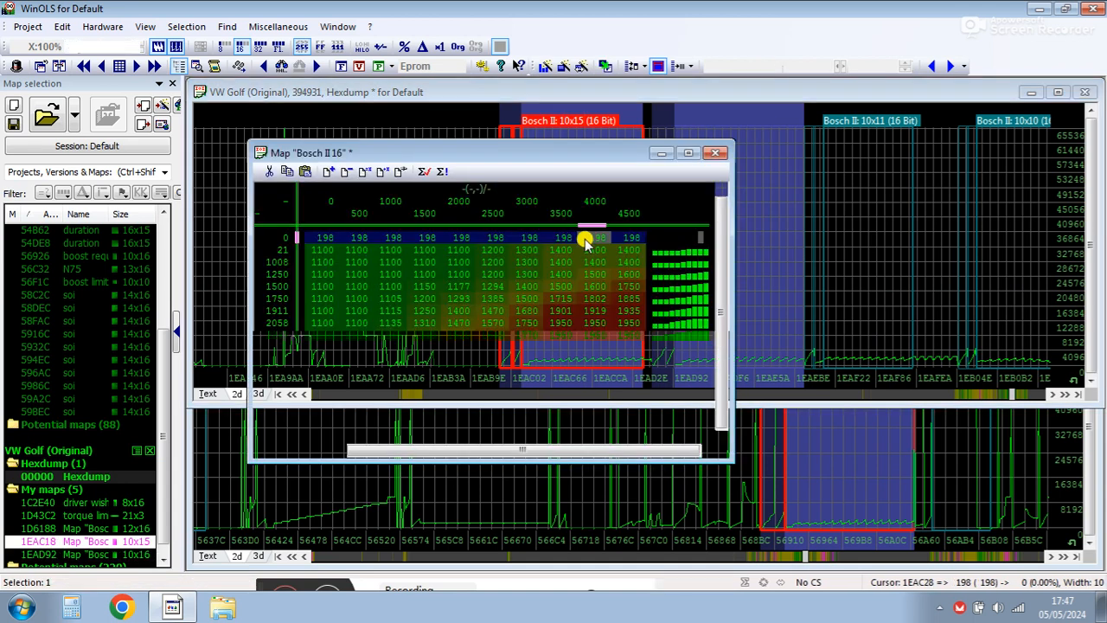
click(716, 153)
double_click(803, 190)
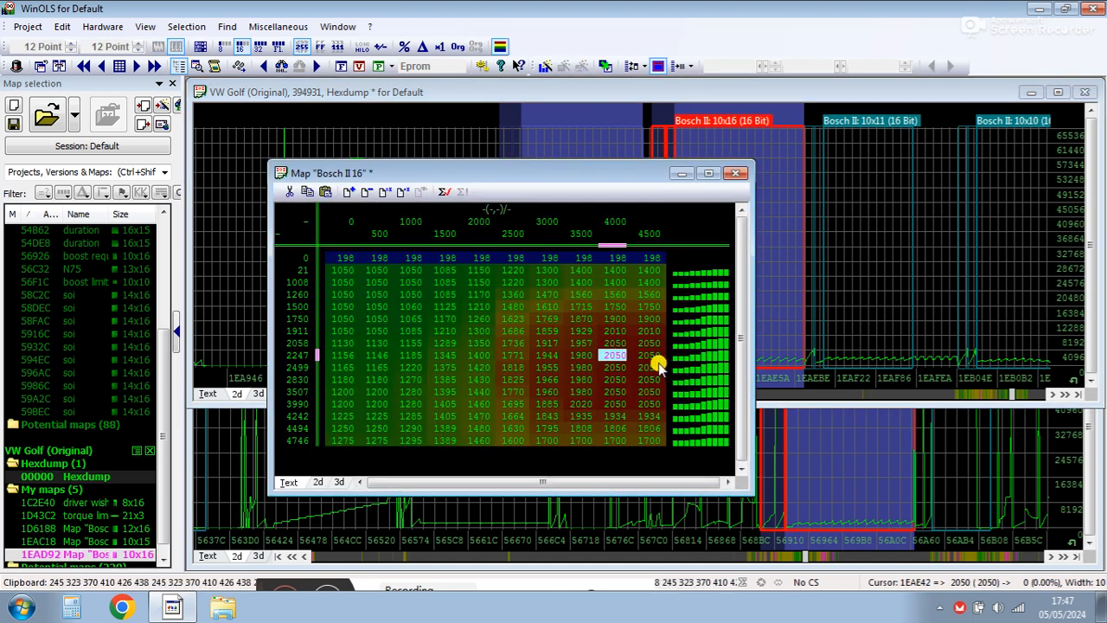
click(736, 173)
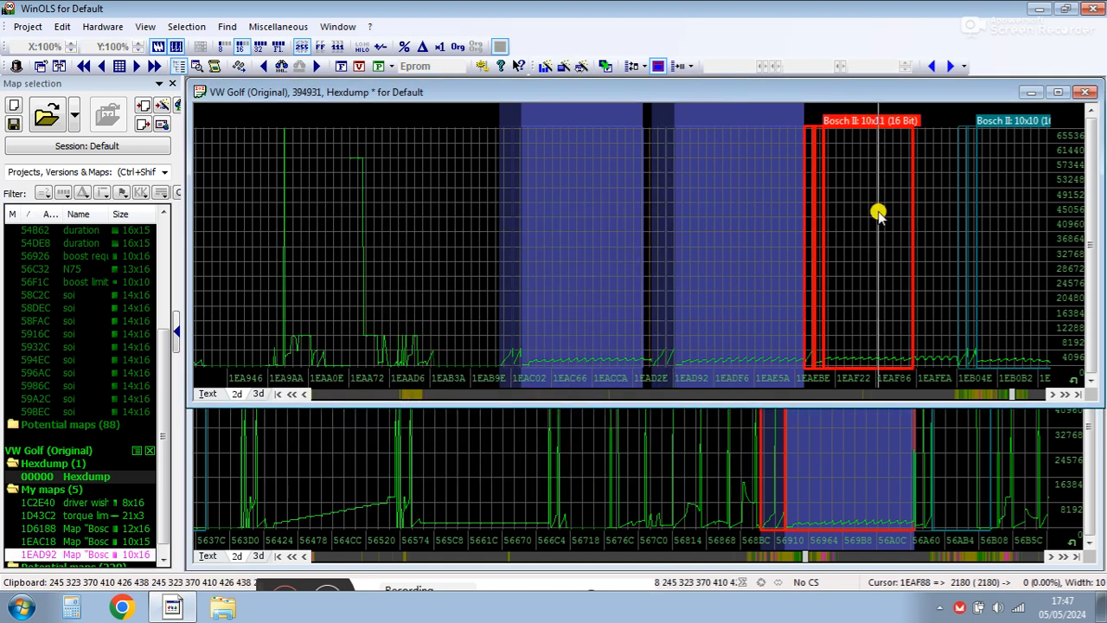
Step: Add the VW Golf's 10x11 potential map to its own maps and compare its table with the 10x16 map's values
double_click(860, 121)
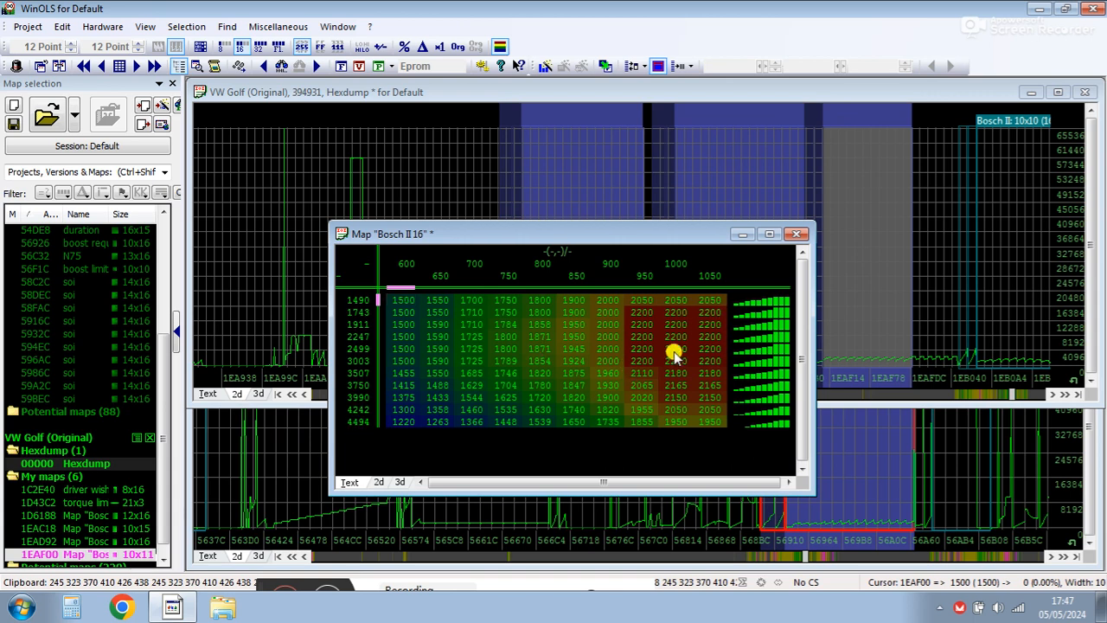
click(797, 235)
click(732, 311)
double_click(766, 290)
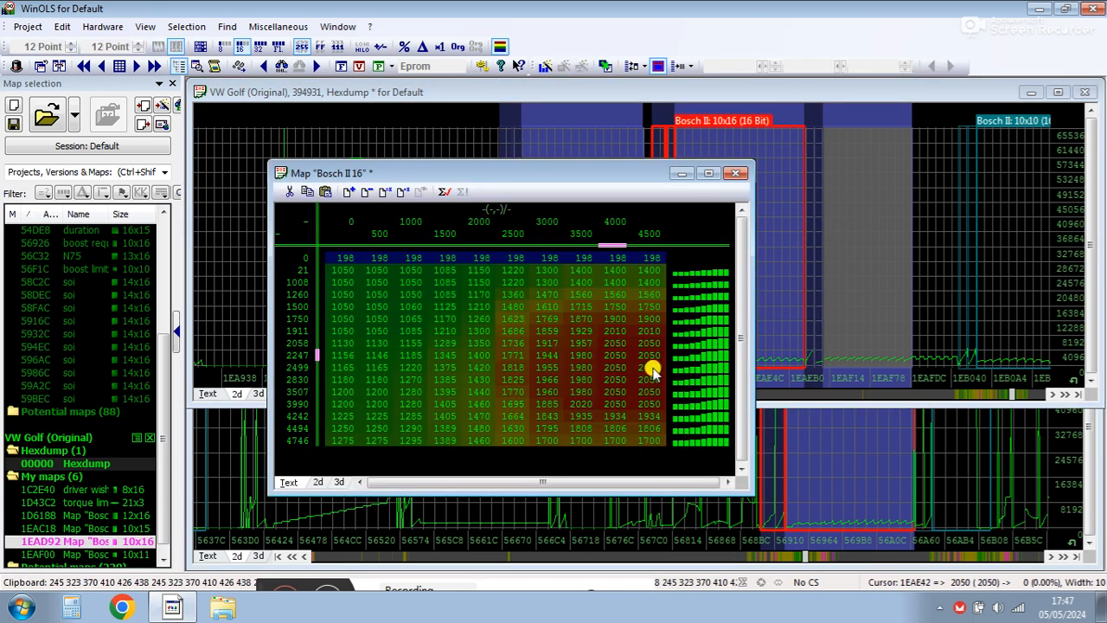
Step: Close the 10x16 map's table and look through the VW Golf's following potential maps as far as the neighbouring 9x9 maps
click(735, 173)
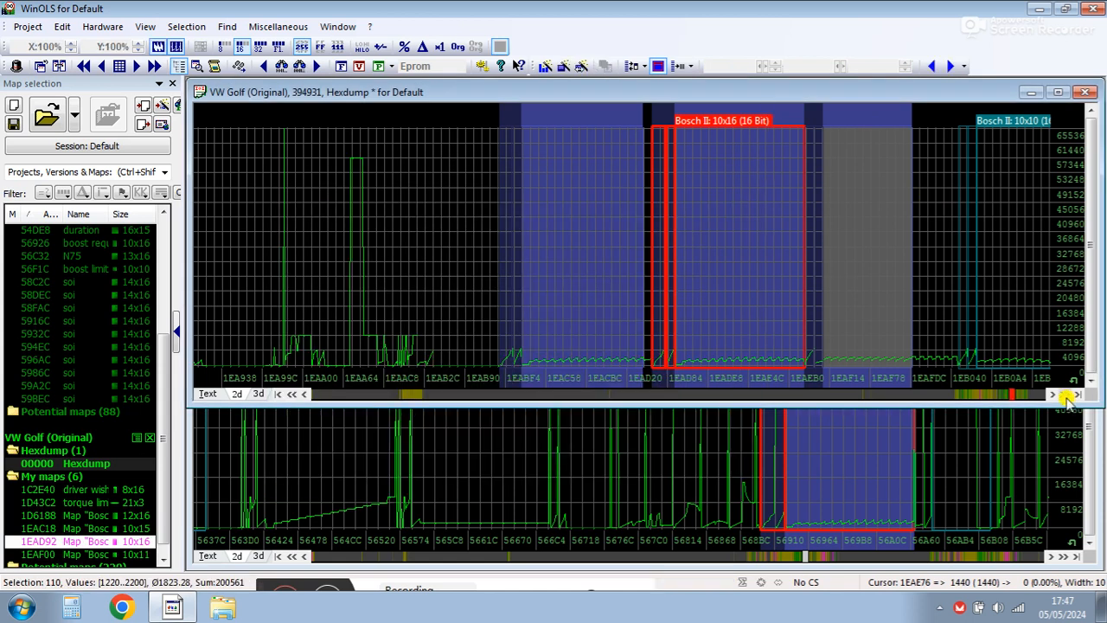
click(1031, 392)
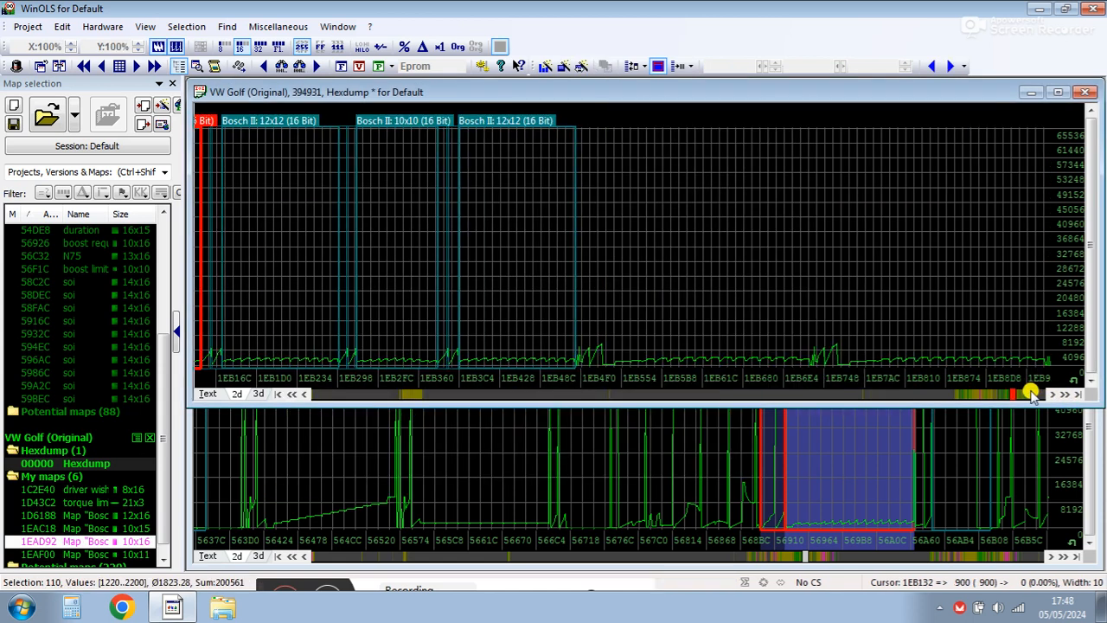
click(1032, 392)
click(1031, 392)
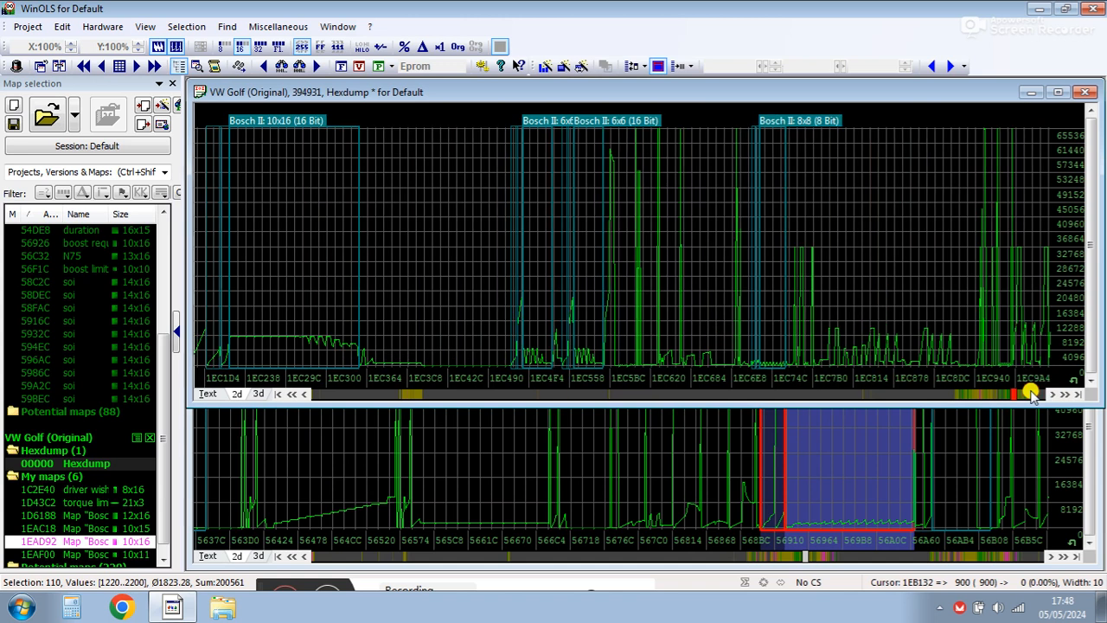
click(1032, 392)
click(1032, 392)
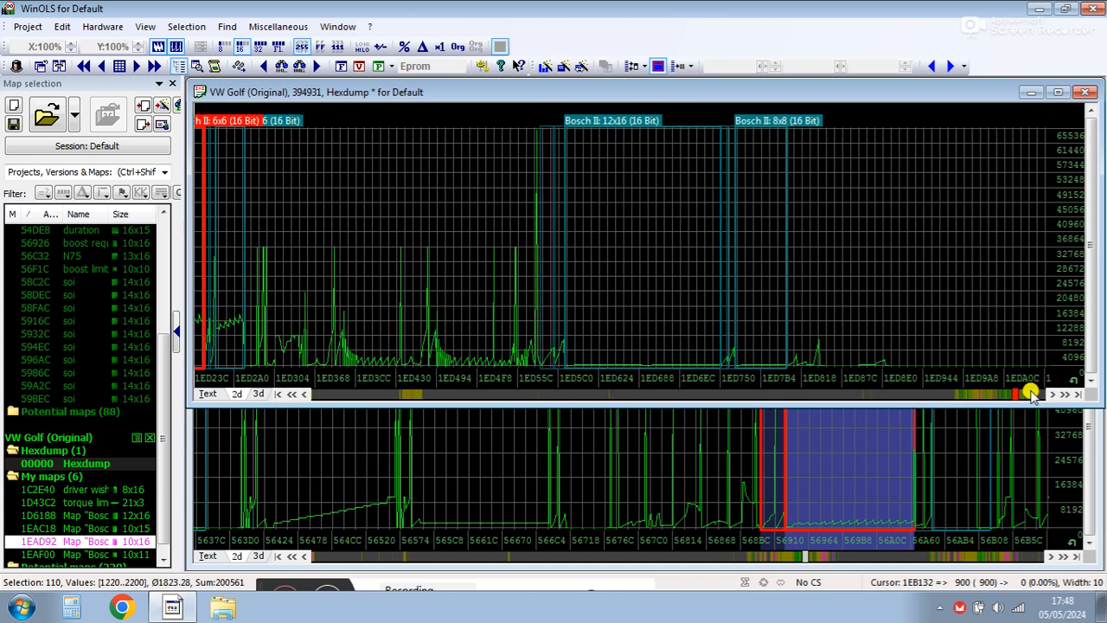
click(1031, 392)
click(1031, 392)
click(1033, 393)
click(1035, 393)
click(1035, 394)
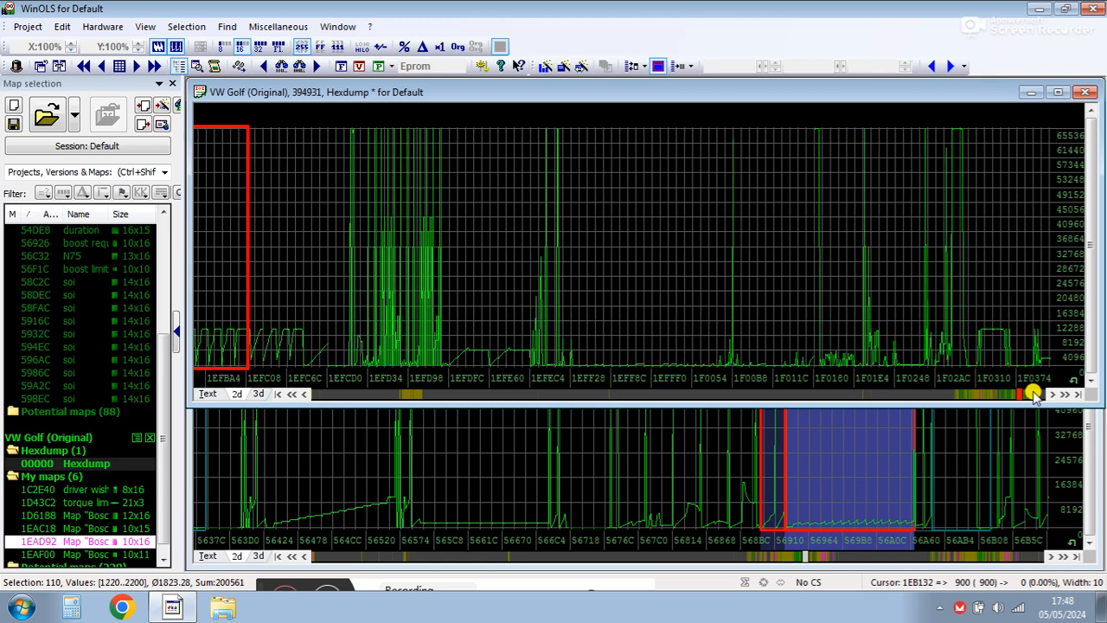
click(1035, 393)
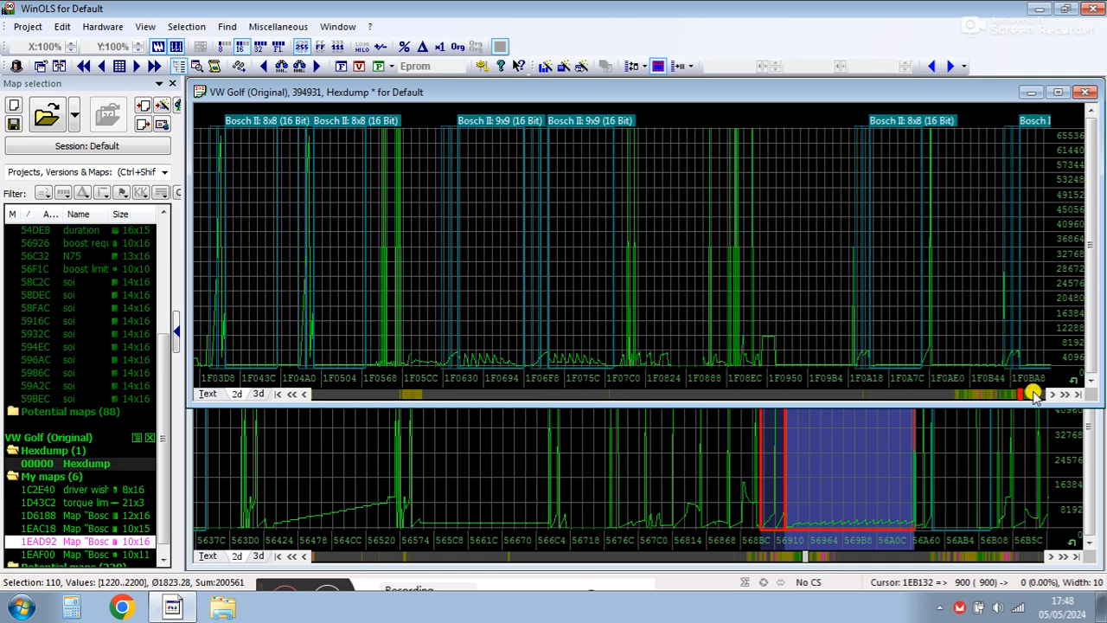
click(519, 302)
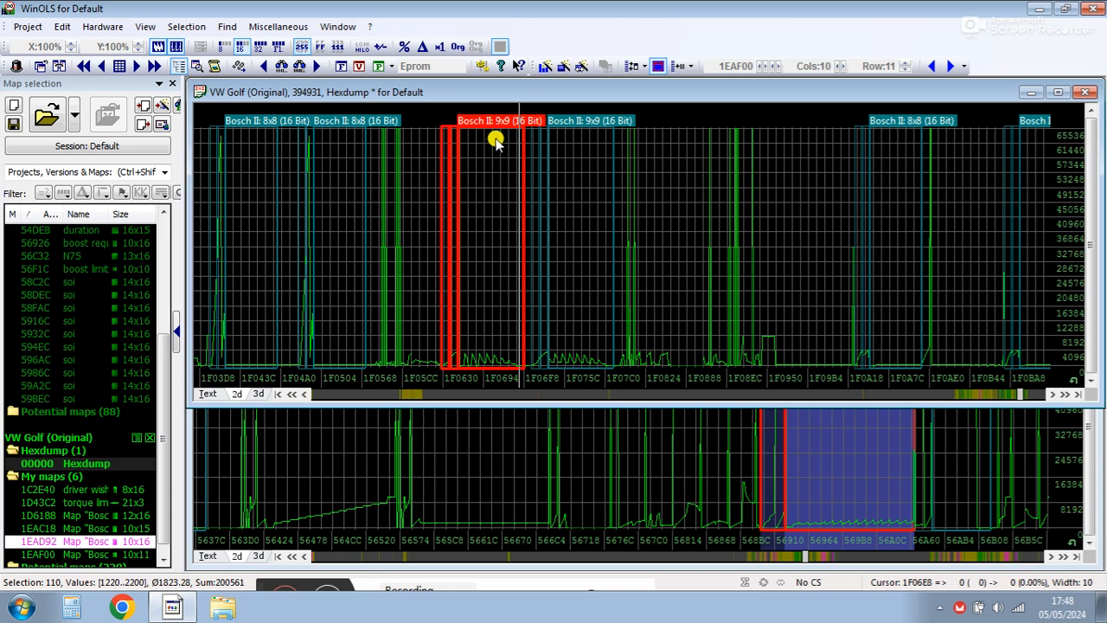
Step: Locate the Seat Toledo's 9x9 start map and compare its curve with the VW Golf's 9x9 potential maps
click(773, 558)
click(773, 558)
click(772, 558)
click(773, 558)
click(772, 558)
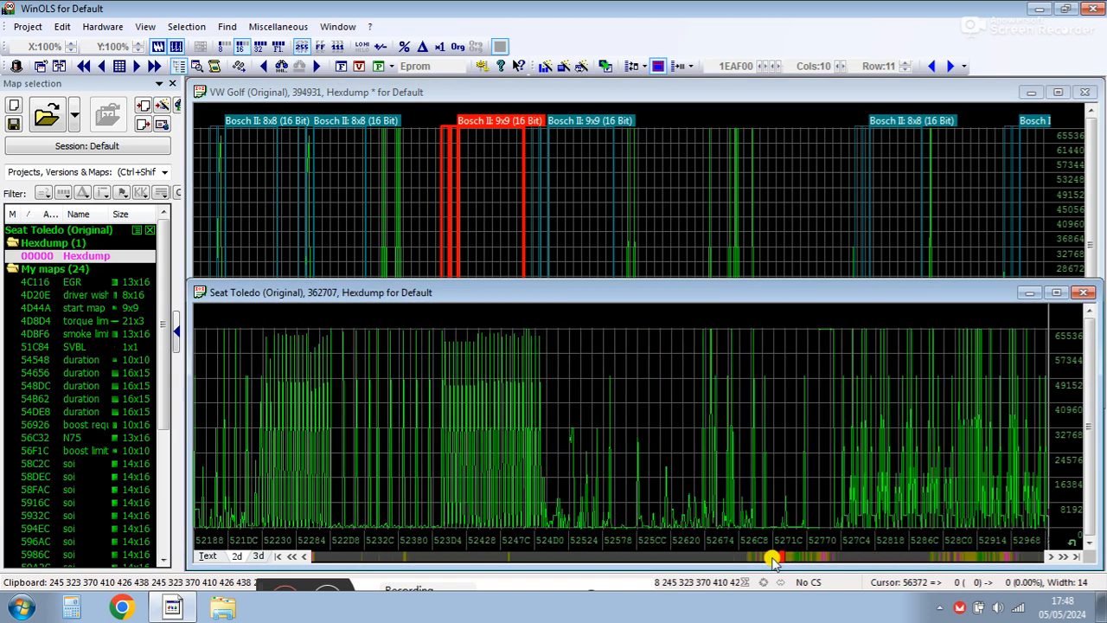
click(730, 558)
click(729, 558)
click(730, 558)
click(729, 558)
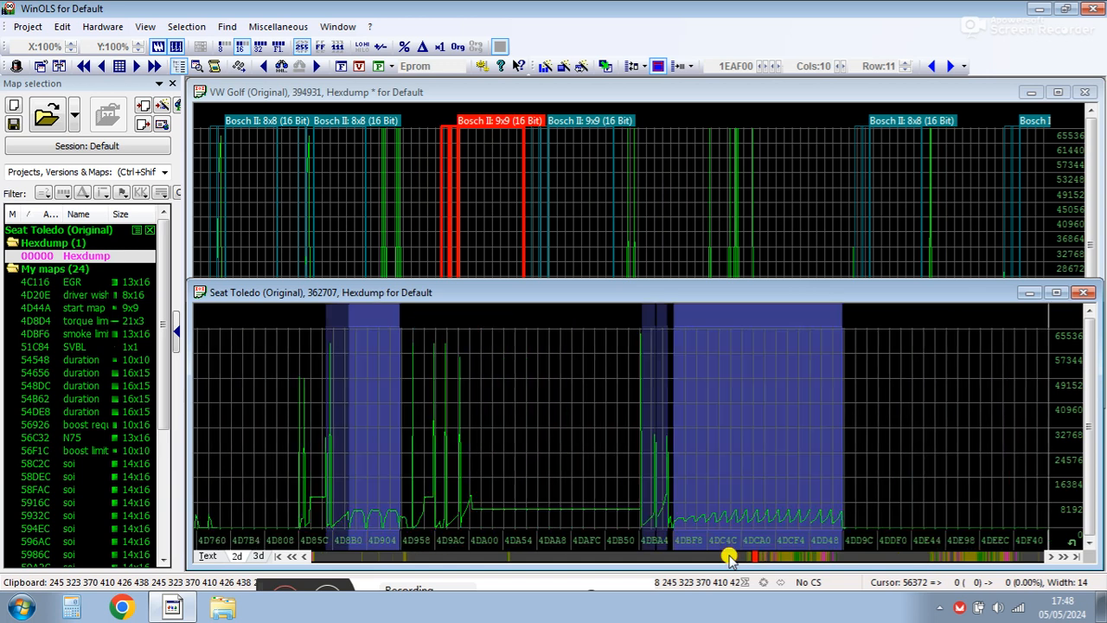
click(729, 558)
click(762, 494)
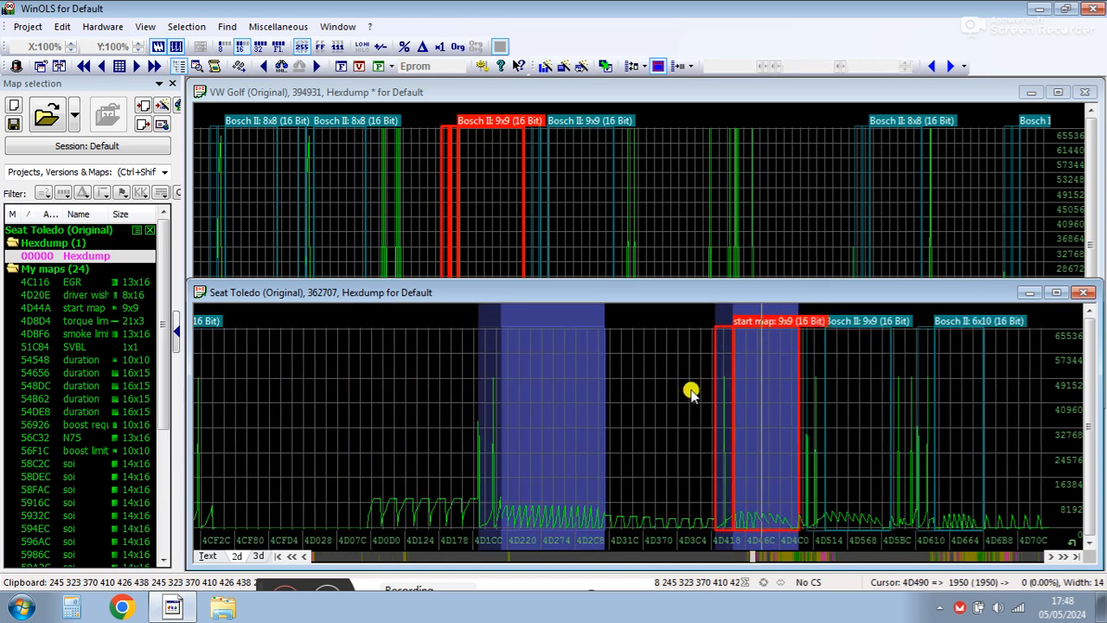
click(651, 217)
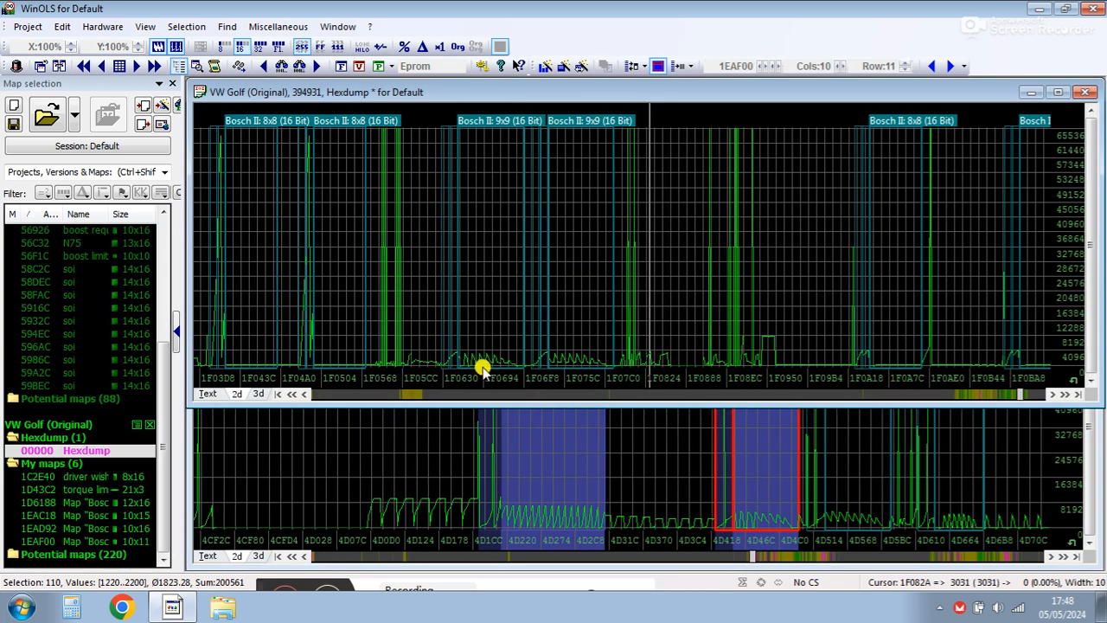
Step: Examine the VW Golf hexdump beyond the 9x9 maps, and then the potential maps that follow its driver wish map
click(1036, 394)
click(1037, 394)
click(1037, 395)
click(1037, 395)
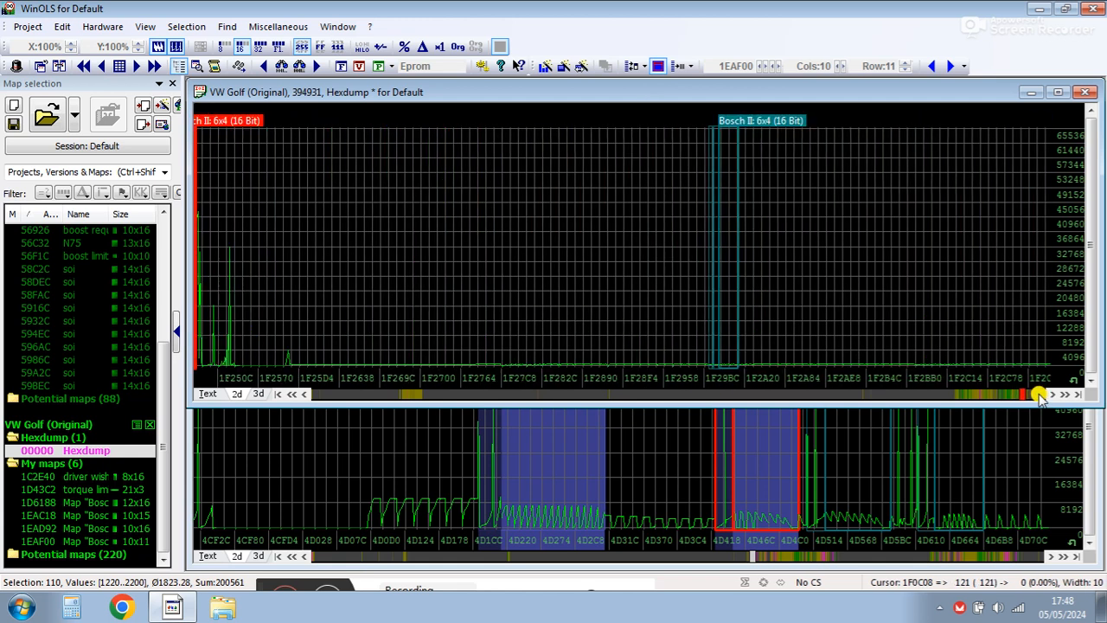
click(1036, 395)
drag(1039, 394, 975, 396)
click(975, 396)
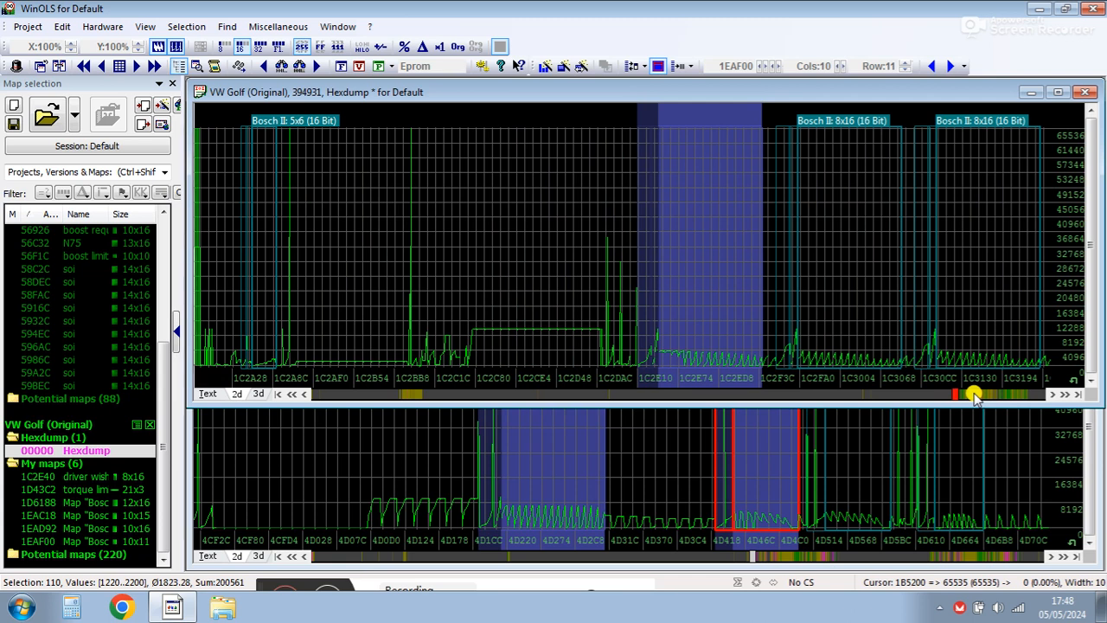
click(975, 395)
click(975, 395)
click(976, 395)
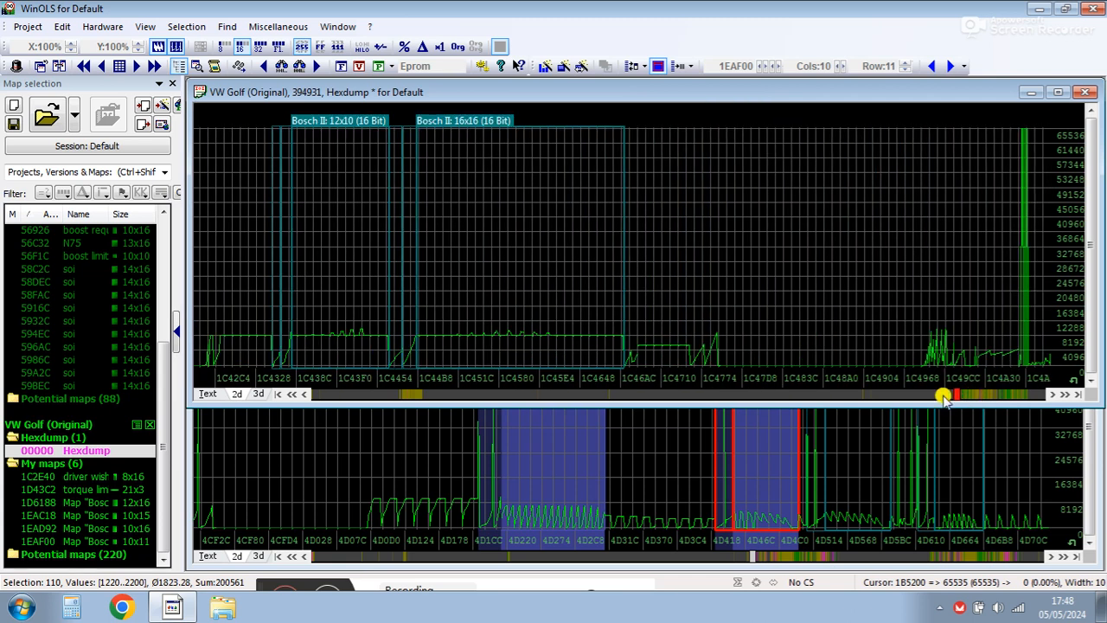
click(943, 395)
Step: Look through the Seat Toledo hexdump from the 9x9 potential map beside the start map to the duration maps
click(880, 459)
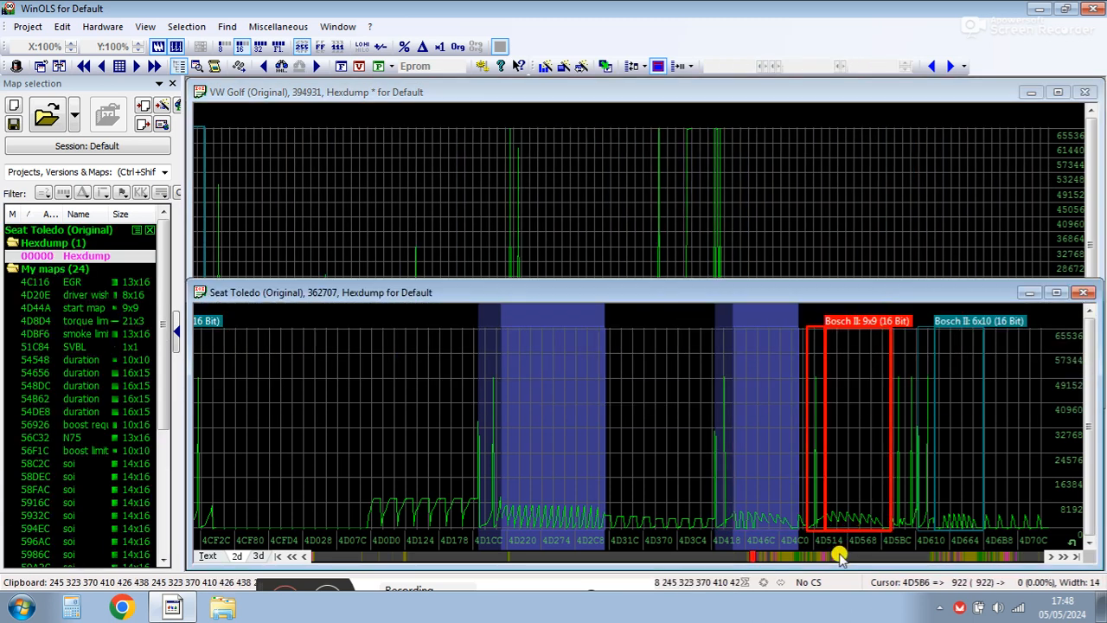
click(839, 558)
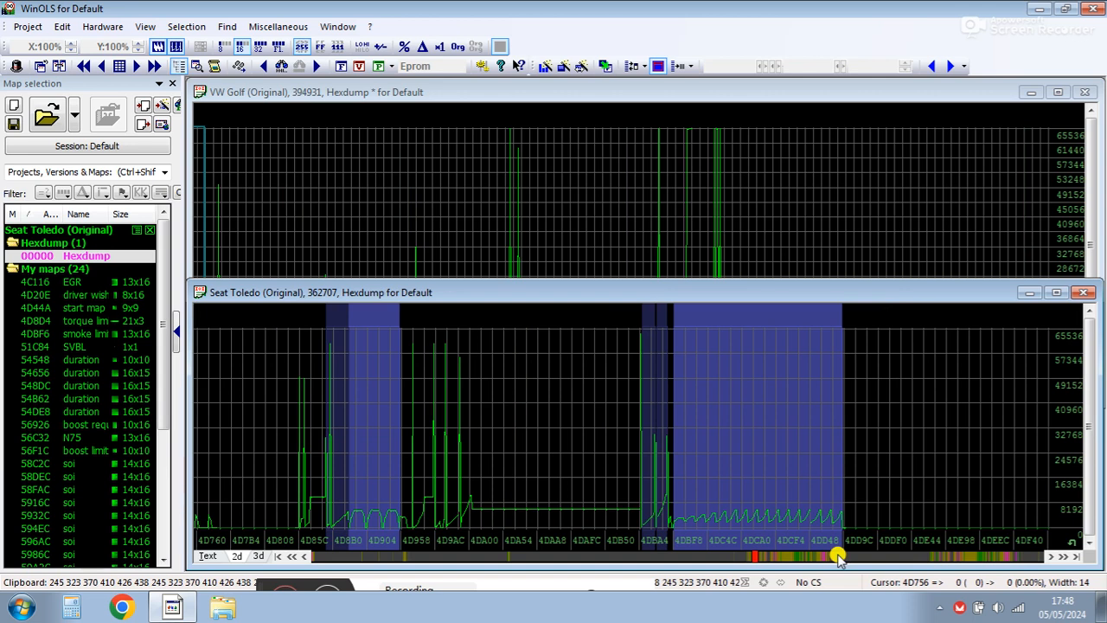
click(839, 558)
click(839, 558)
click(840, 558)
click(839, 558)
click(839, 558)
click(839, 558)
click(839, 558)
click(839, 558)
click(839, 558)
click(840, 558)
click(839, 558)
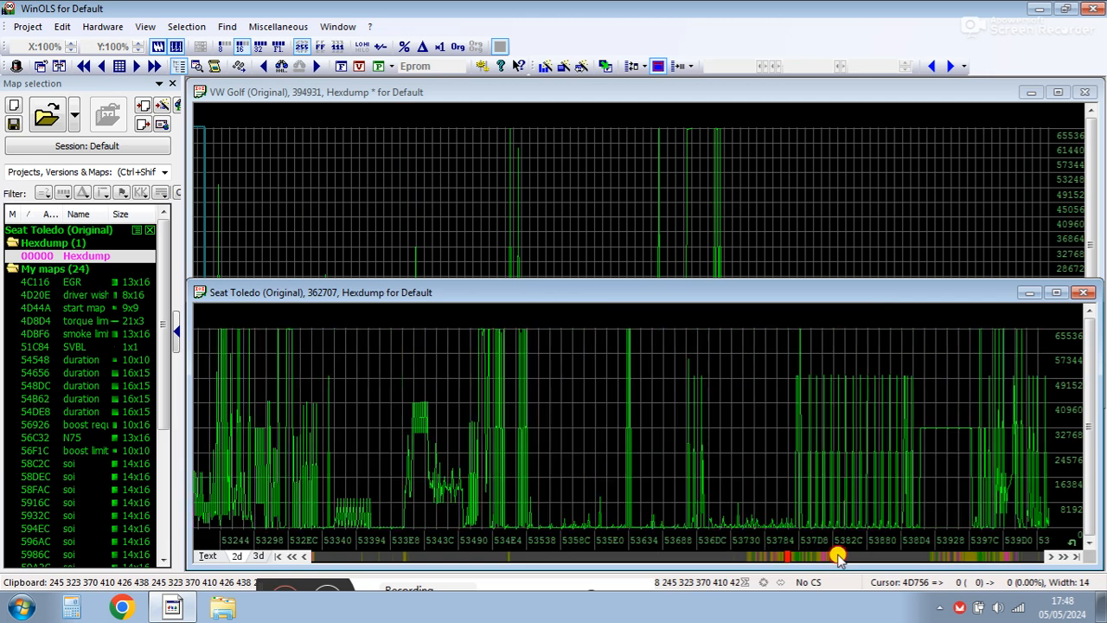
click(839, 559)
click(839, 558)
click(840, 558)
Step: Search the VW Golf hexdump after the 8x16 potential maps for curves to compare, through the 10x10 and 13x14 maps
click(766, 193)
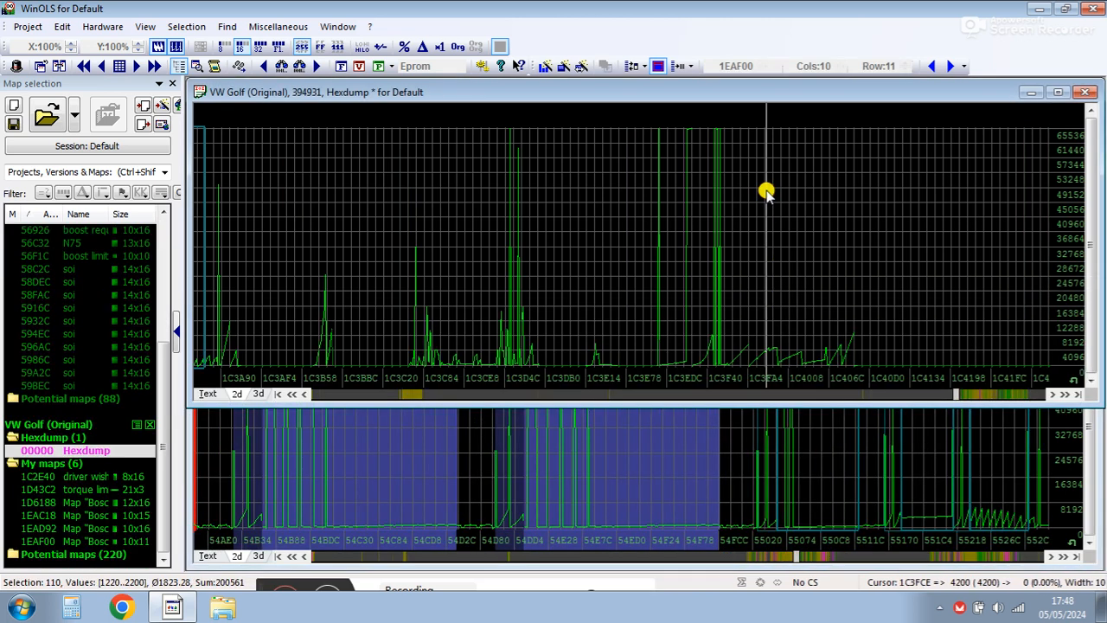
click(868, 396)
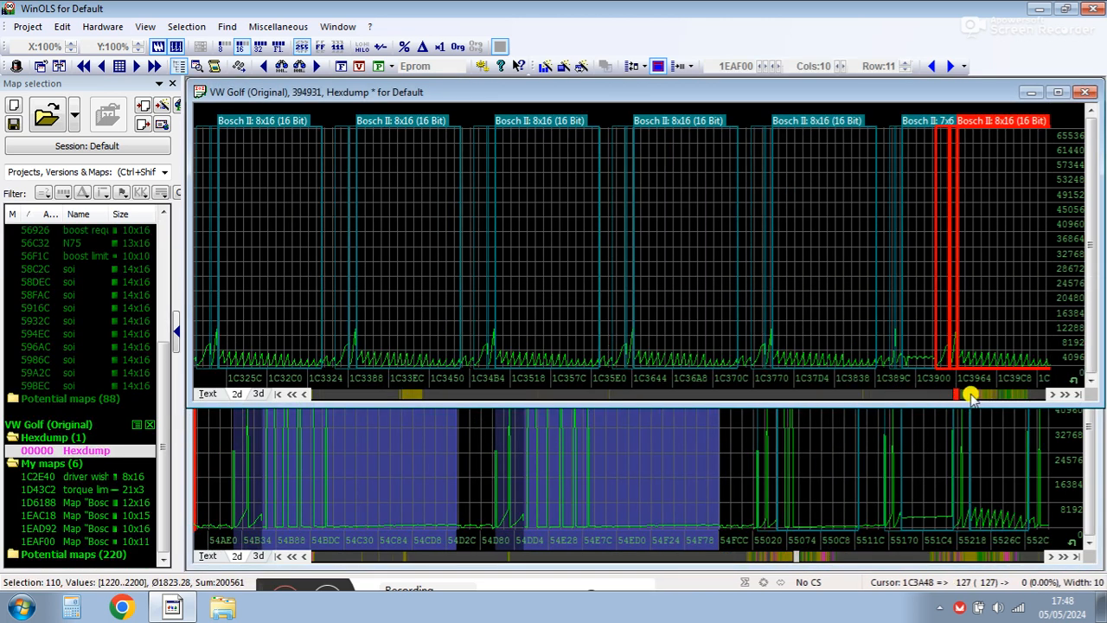
click(977, 394)
click(977, 394)
click(977, 394)
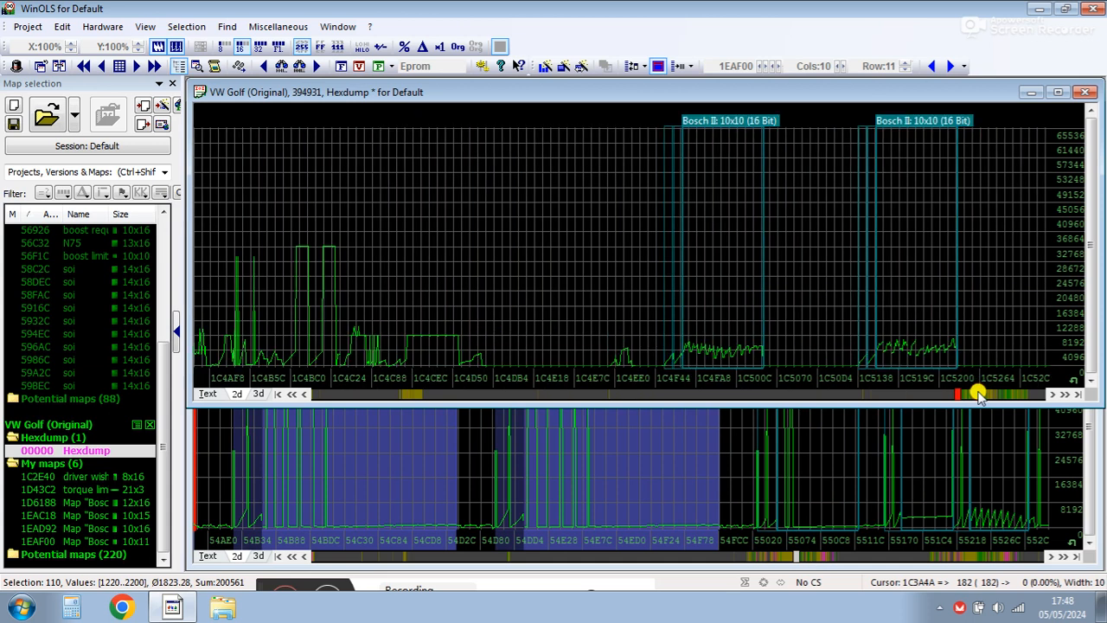
click(977, 394)
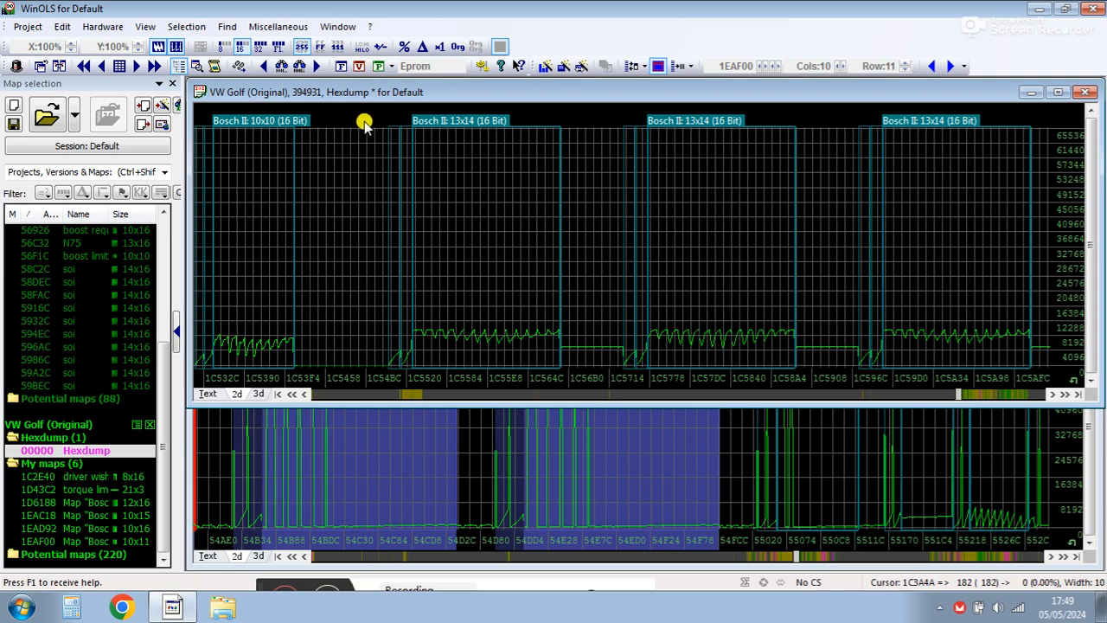
Step: Return to the VW Golf's driver wish map, review its torque values in the table and close it
click(904, 397)
click(904, 396)
click(905, 397)
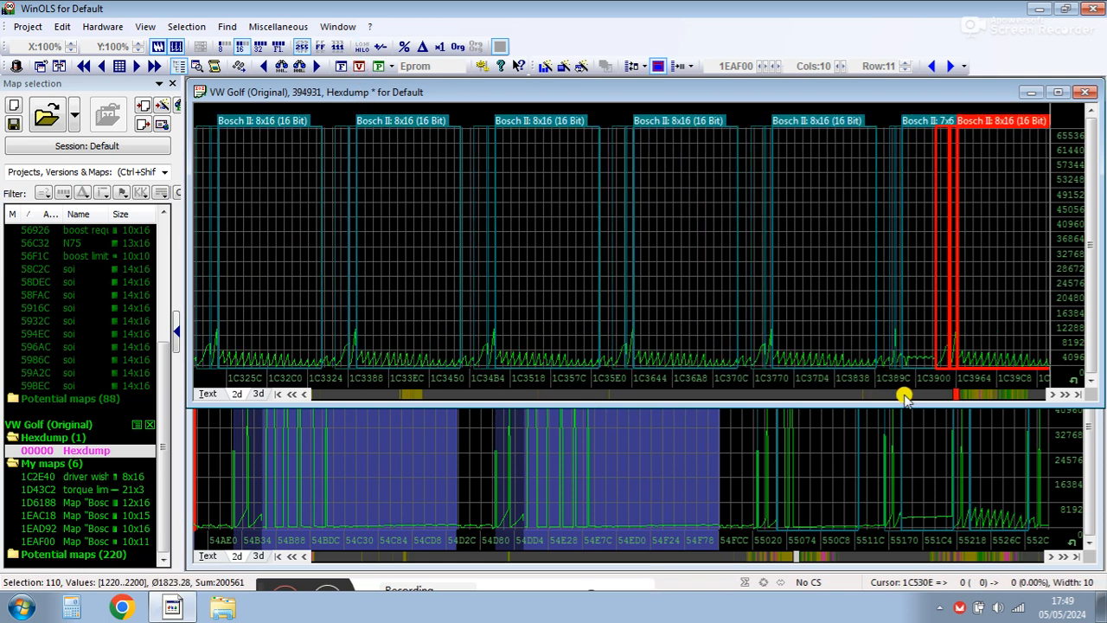
click(904, 396)
double_click(749, 260)
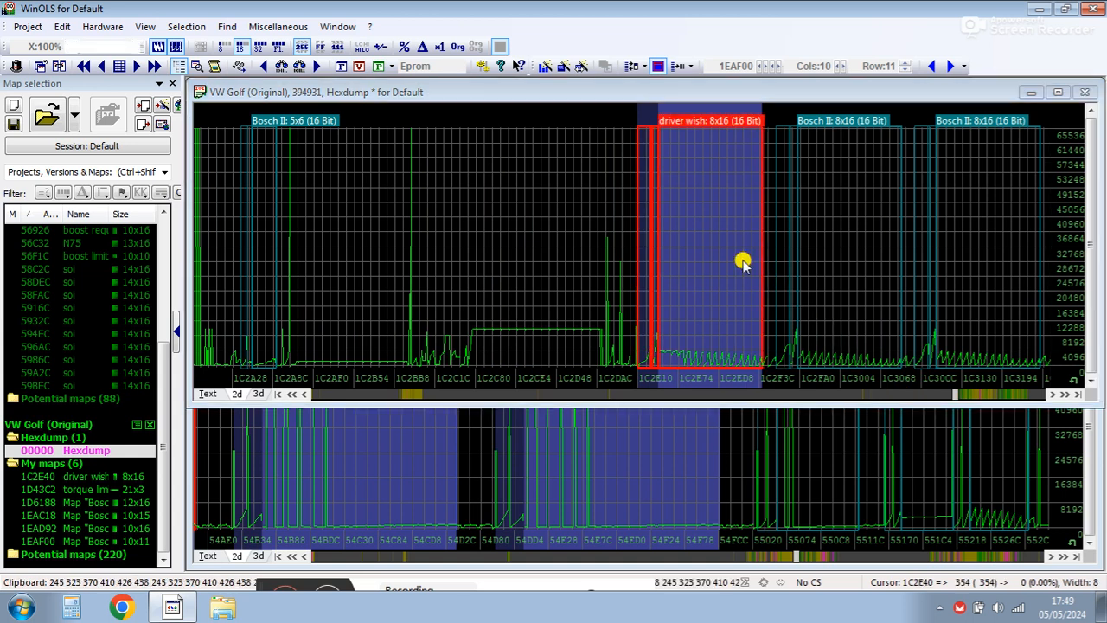
drag(323, 219, 611, 164)
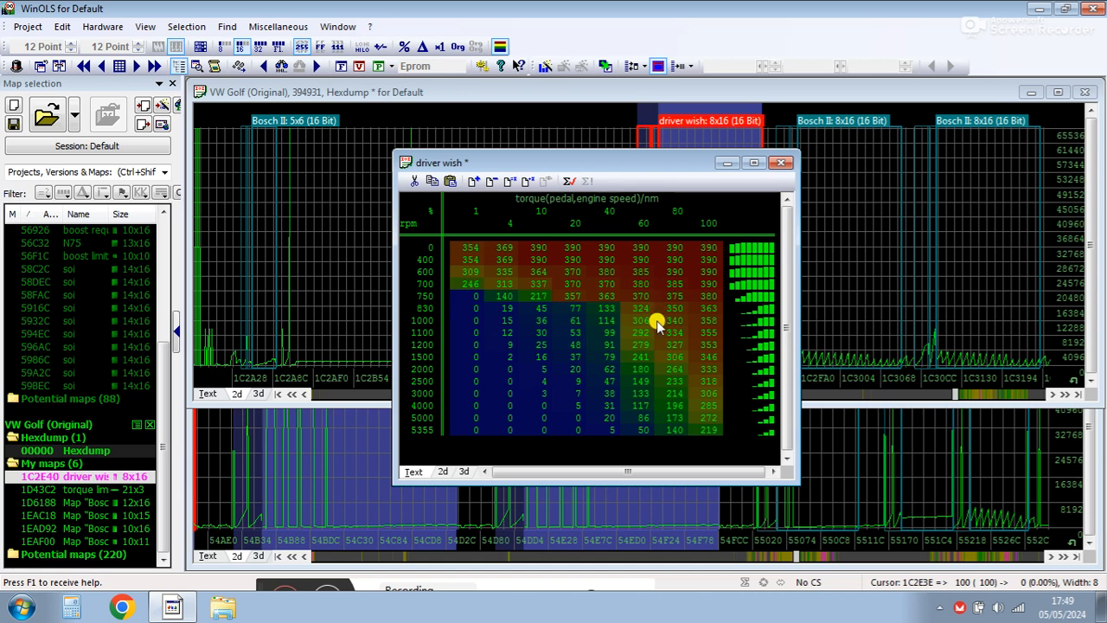
click(781, 163)
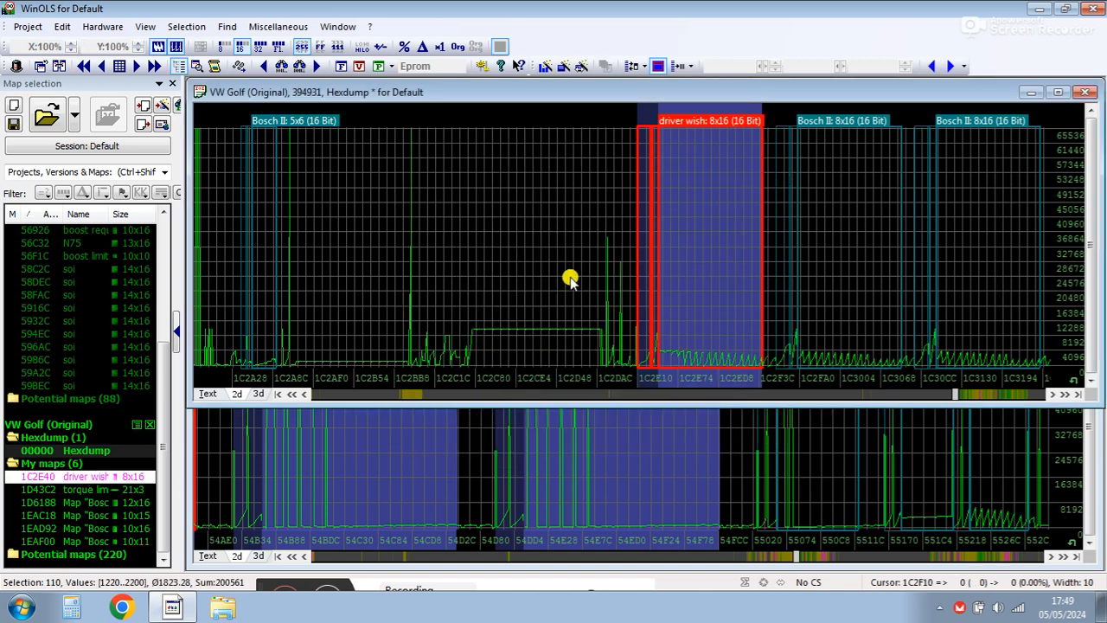
click(542, 277)
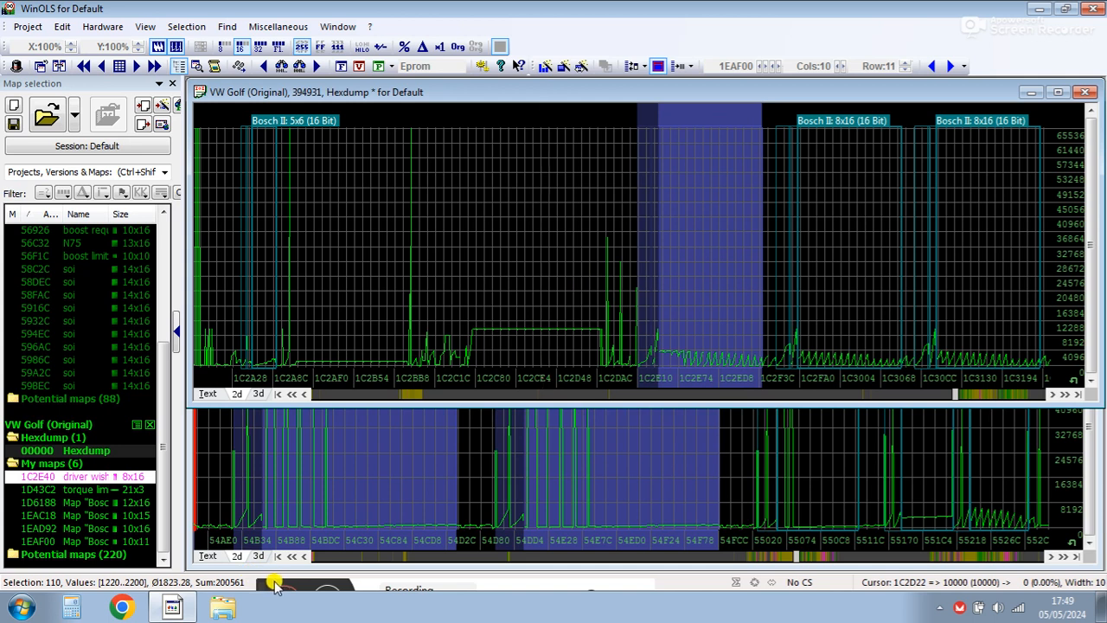